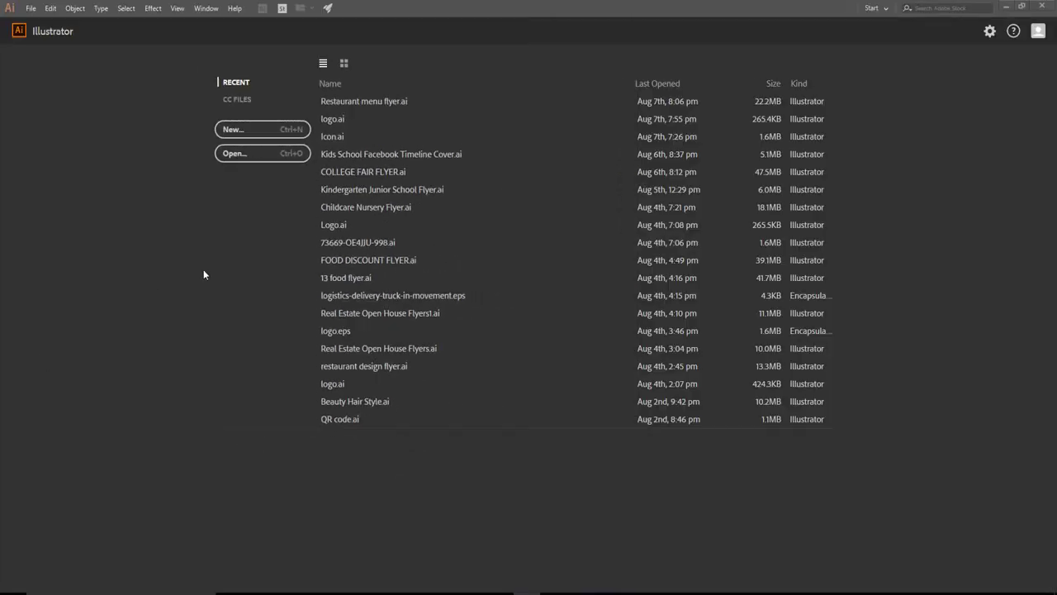
Create a new 21 × 30 cm CMYK document from the start screen's default preset.
click(264, 132)
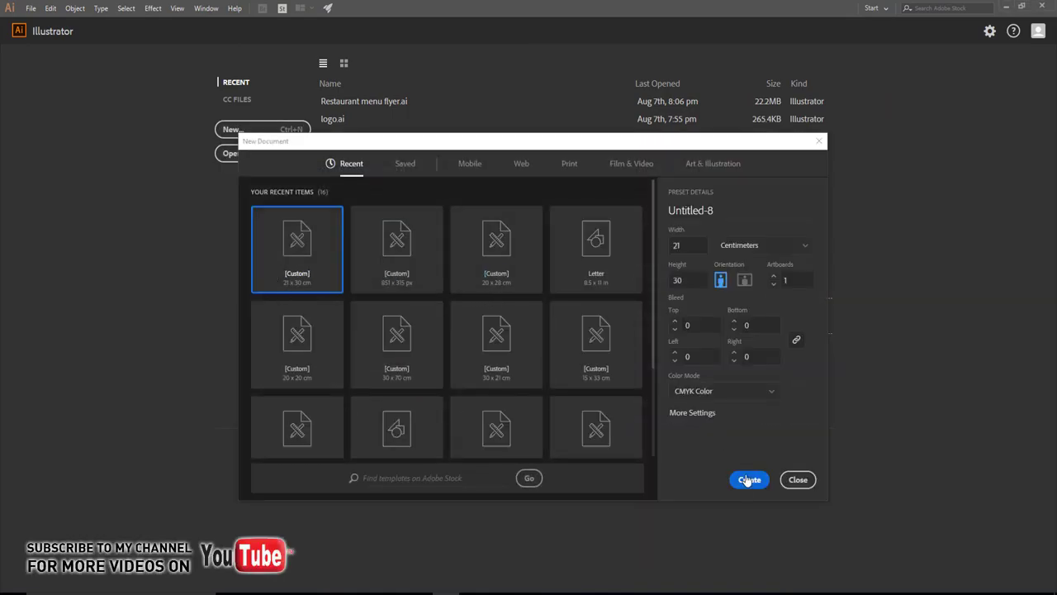
click(747, 479)
Draw a full-page rectangle filled cyan with no stroke.
click(26, 183)
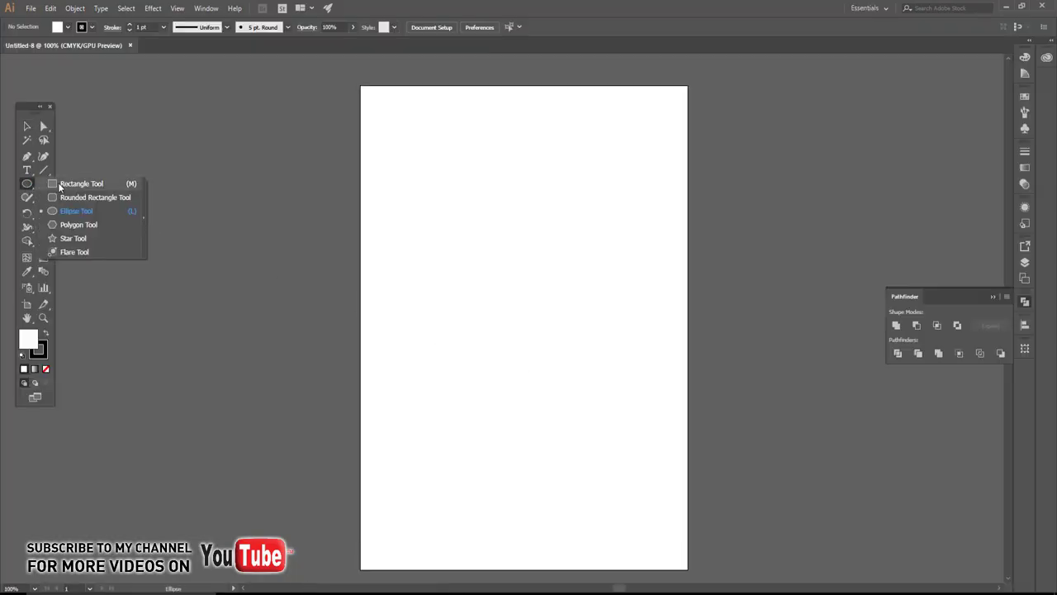
click(83, 183)
drag(360, 84, 687, 568)
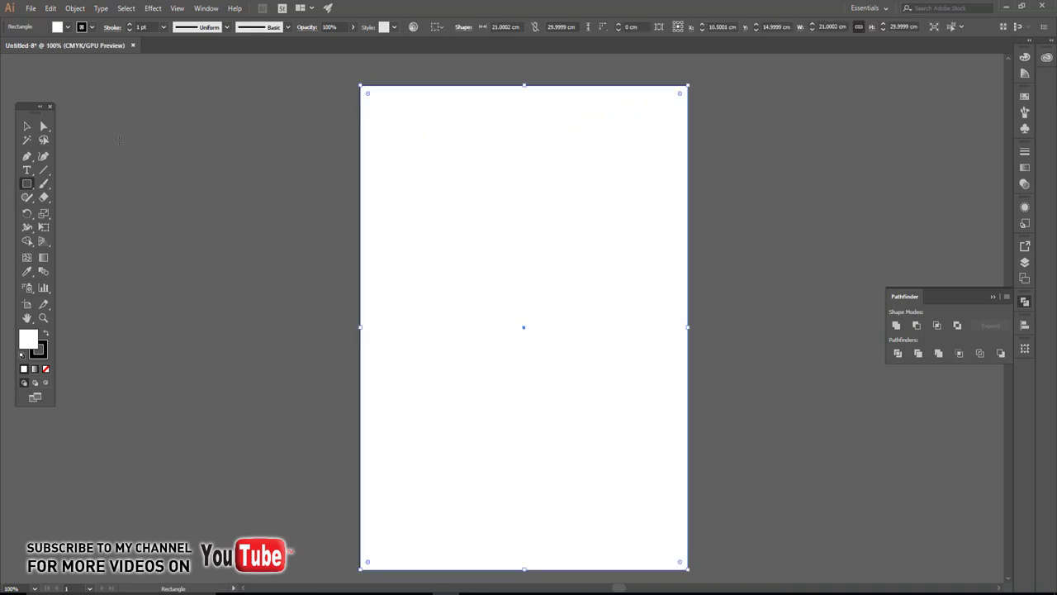
click(67, 28)
click(62, 47)
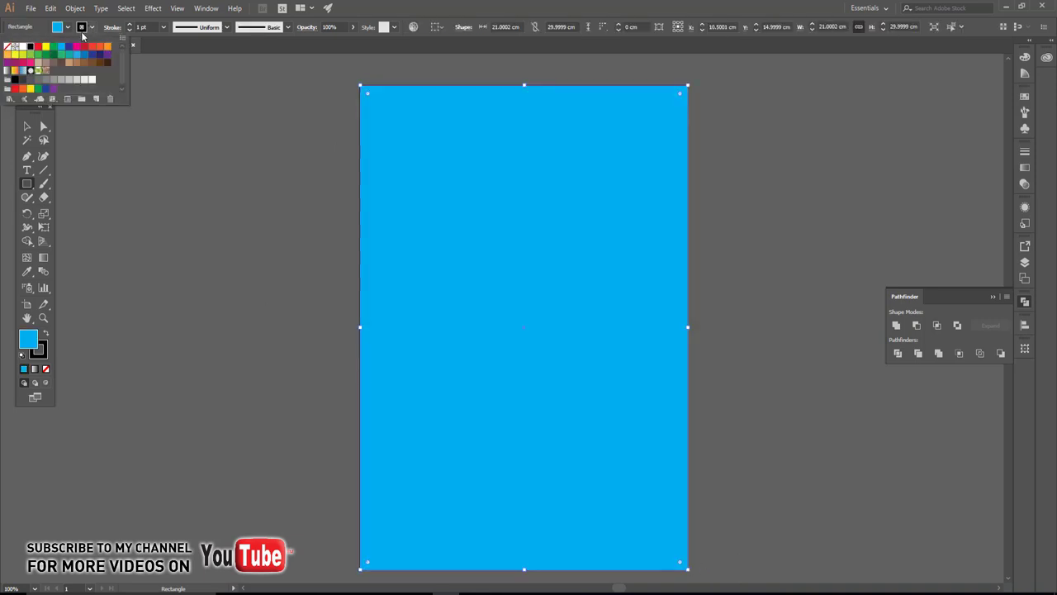
click(7, 48)
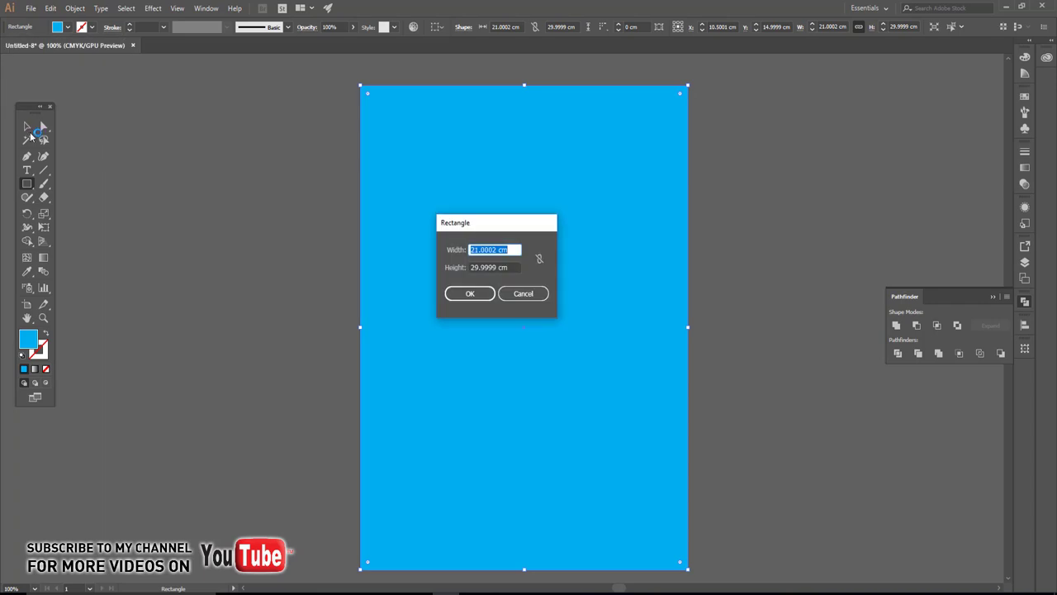
key(Escape)
click(26, 127)
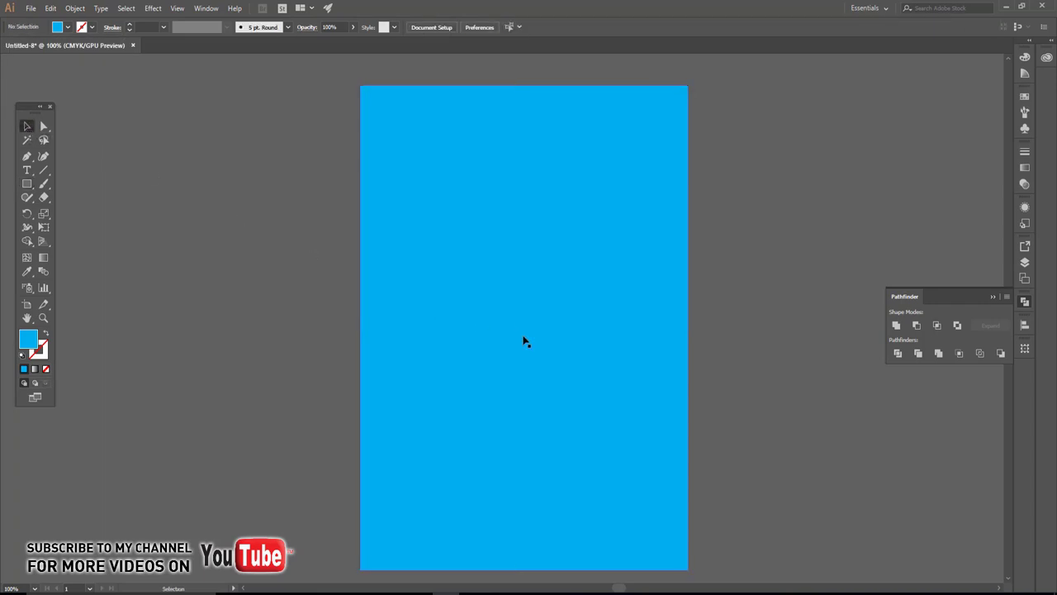
Paste a copy in front and narrow it to a 1.5875 cm white strip at the left edge.
click(50, 9)
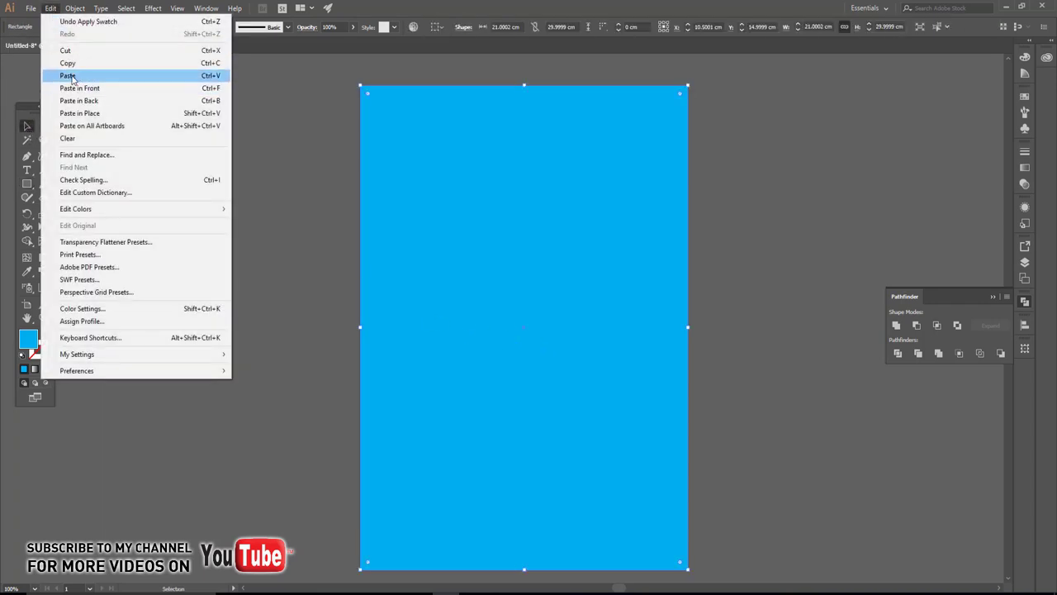
click(70, 65)
click(51, 8)
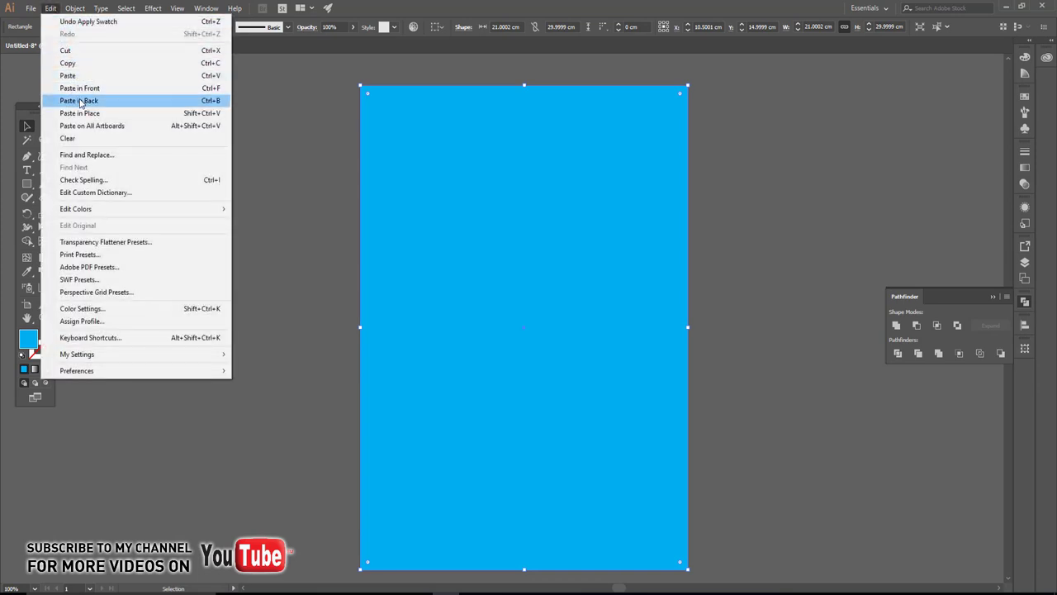
click(79, 88)
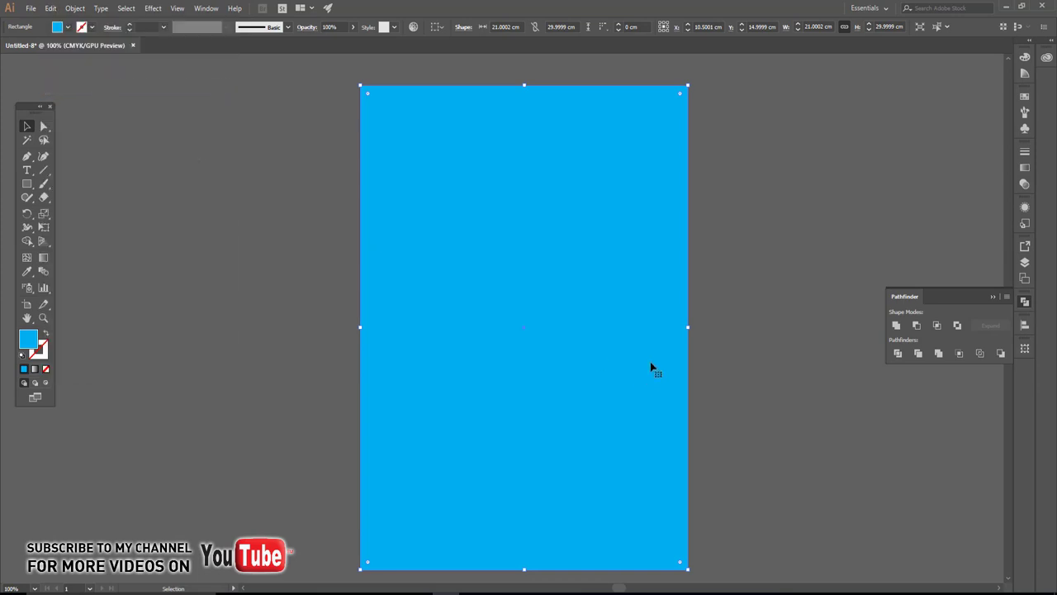
drag(689, 328, 403, 327)
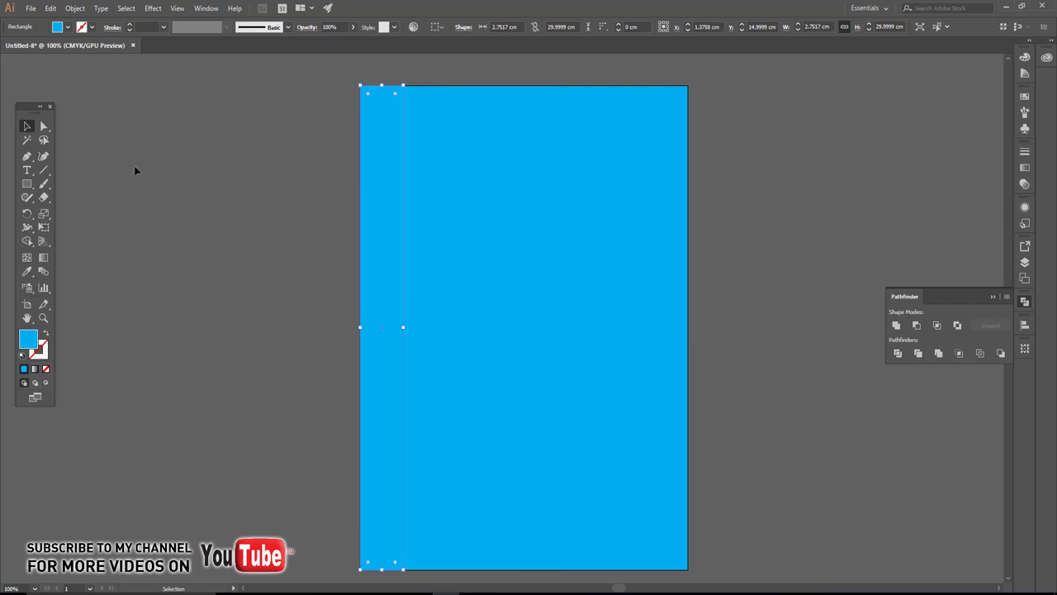
click(70, 28)
click(94, 82)
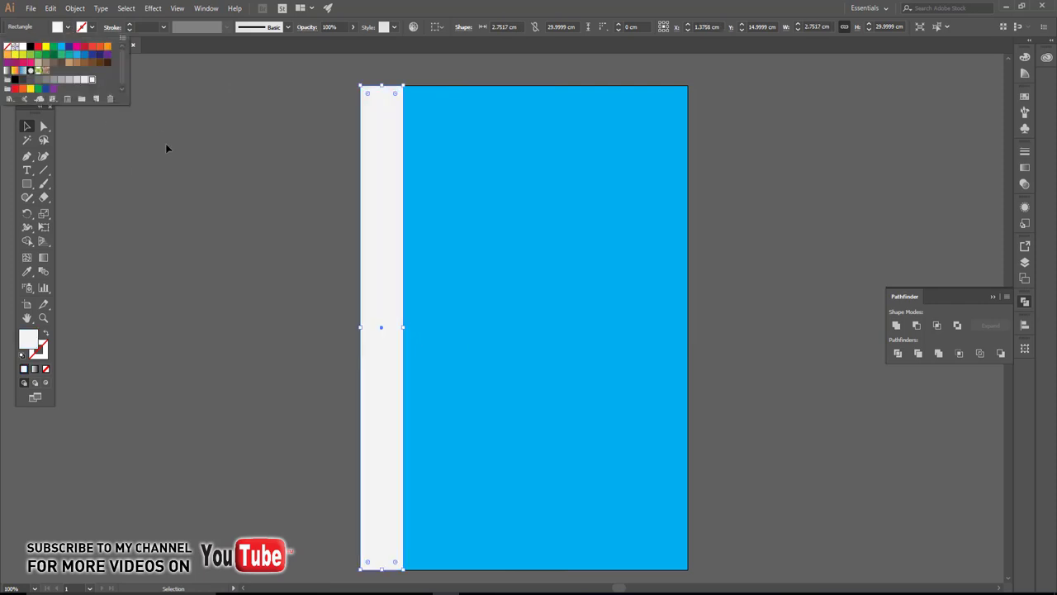
click(165, 145)
click(377, 225)
drag(404, 328, 385, 328)
Repeat the white strip evenly across the page, group the stripes, and lower their opacity.
drag(368, 281, 406, 277)
key(ctrl+d)
key(ctrl+d)
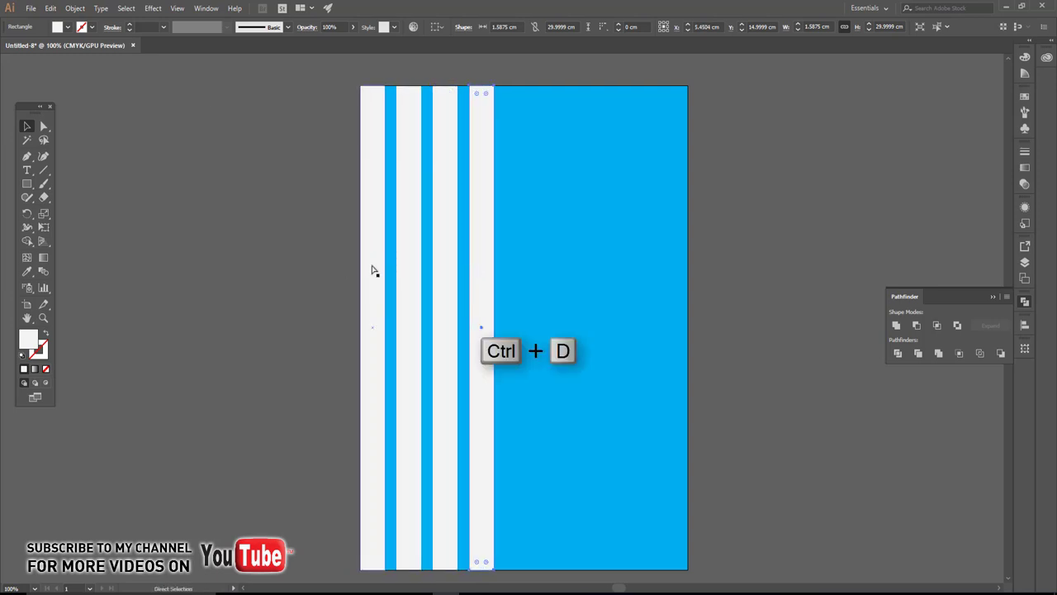
key(ctrl+d)
key(ctrl+d)
key(ctrl+d)
key(ctrl+d)
key(ctrl+d)
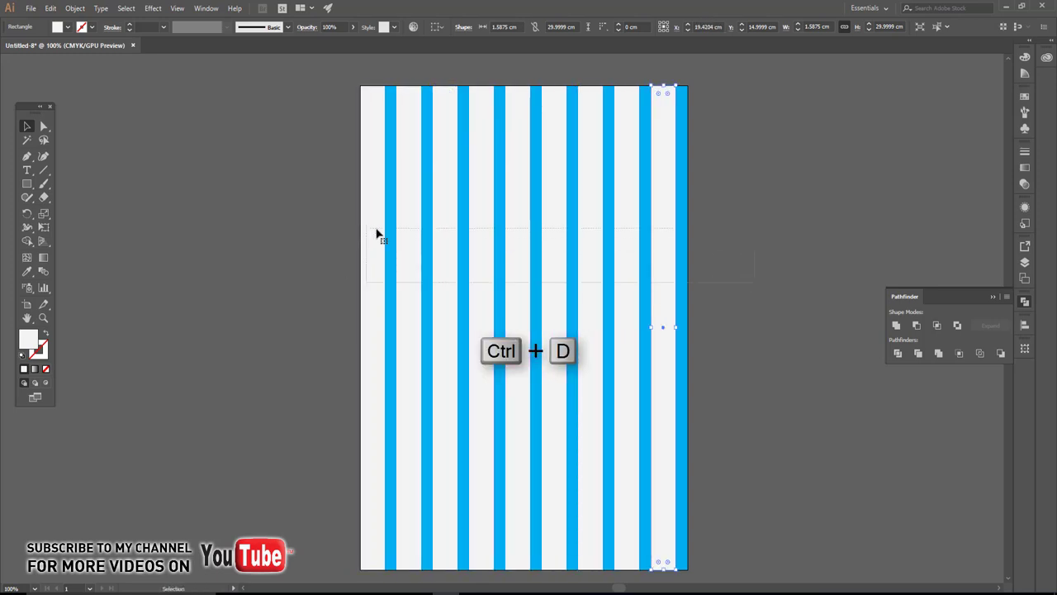
drag(376, 234, 369, 229)
click(74, 8)
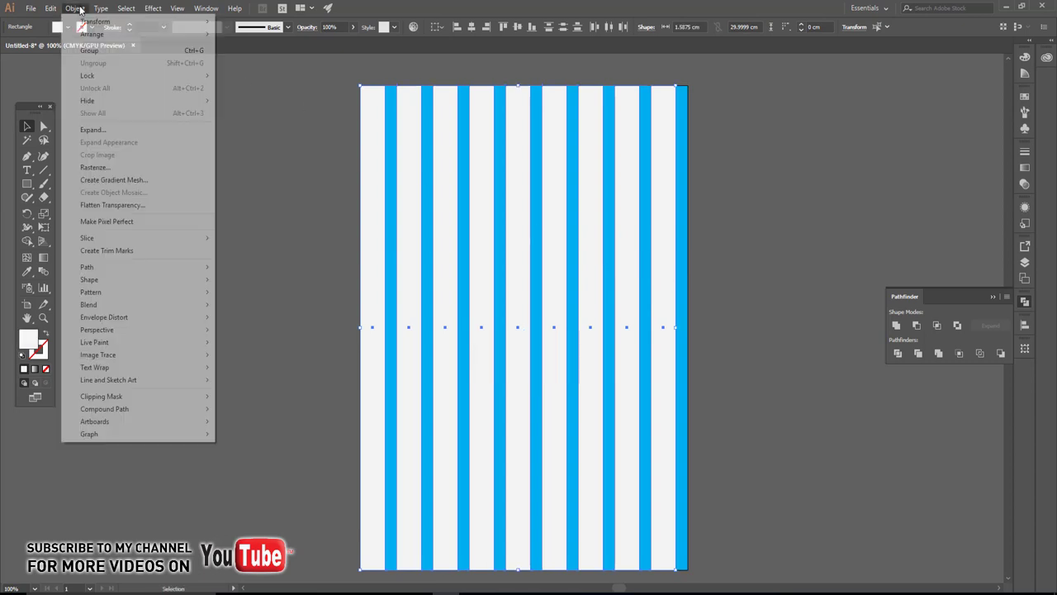
click(116, 48)
mouse_move(354, 27)
mouse_down()
mouse_move(348, 44)
mouse_move(319, 45)
mouse_up()
click(269, 108)
drag(388, 244, 363, 255)
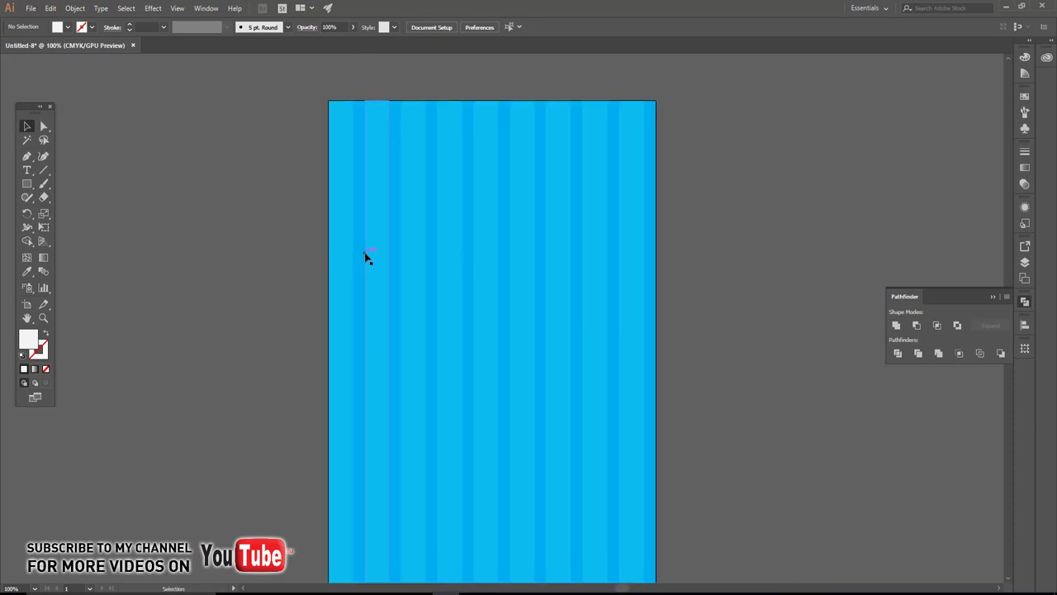
Draw a rectangle near the top right and pull its left-edge midpoint out into a point.
key(m)
scroll(576, 195, up, 1)
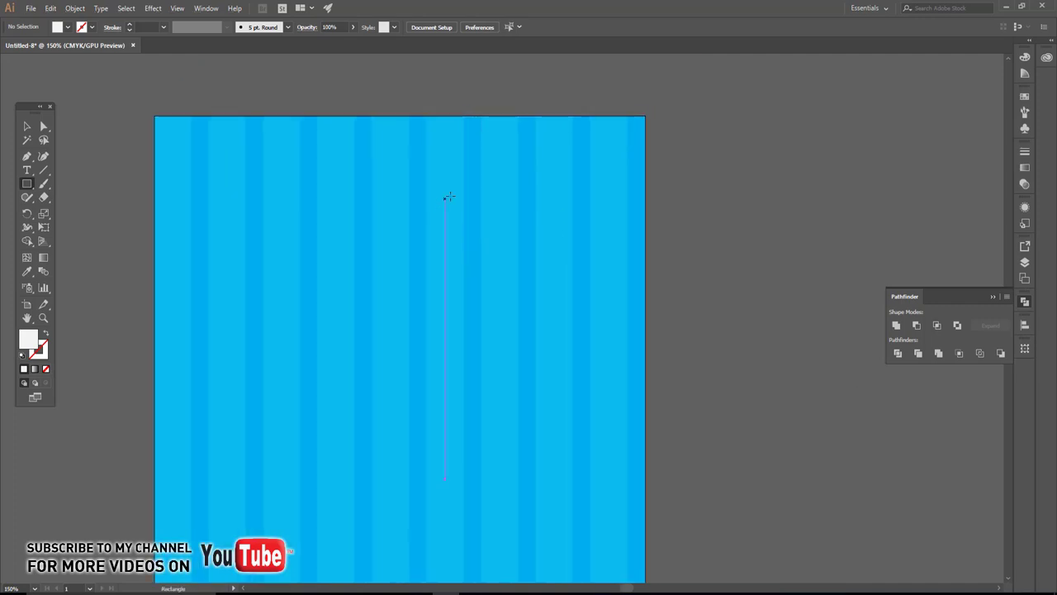
drag(451, 198, 645, 260)
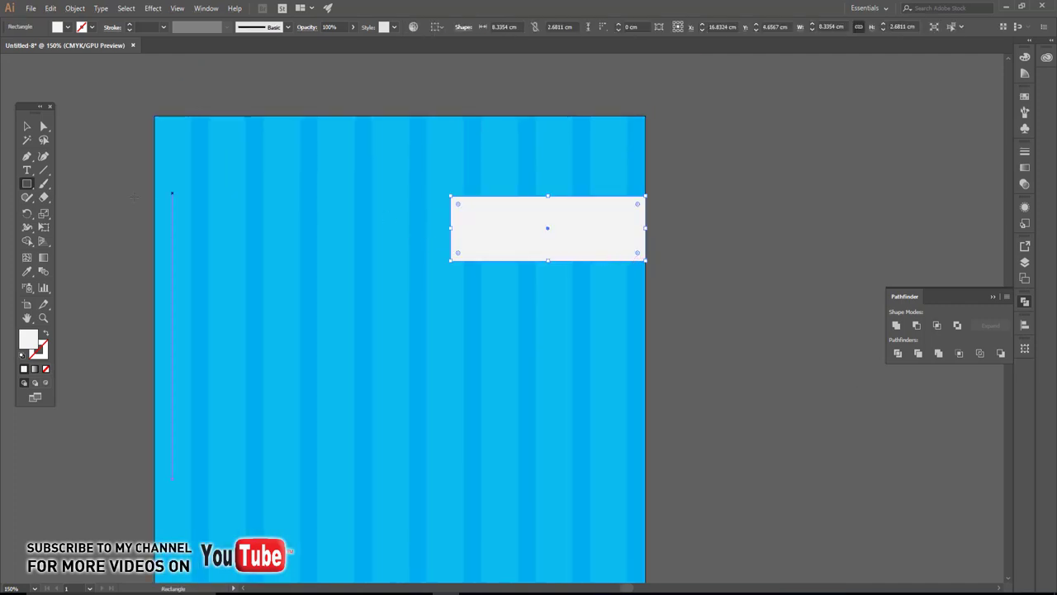
drag(26, 156, 62, 170)
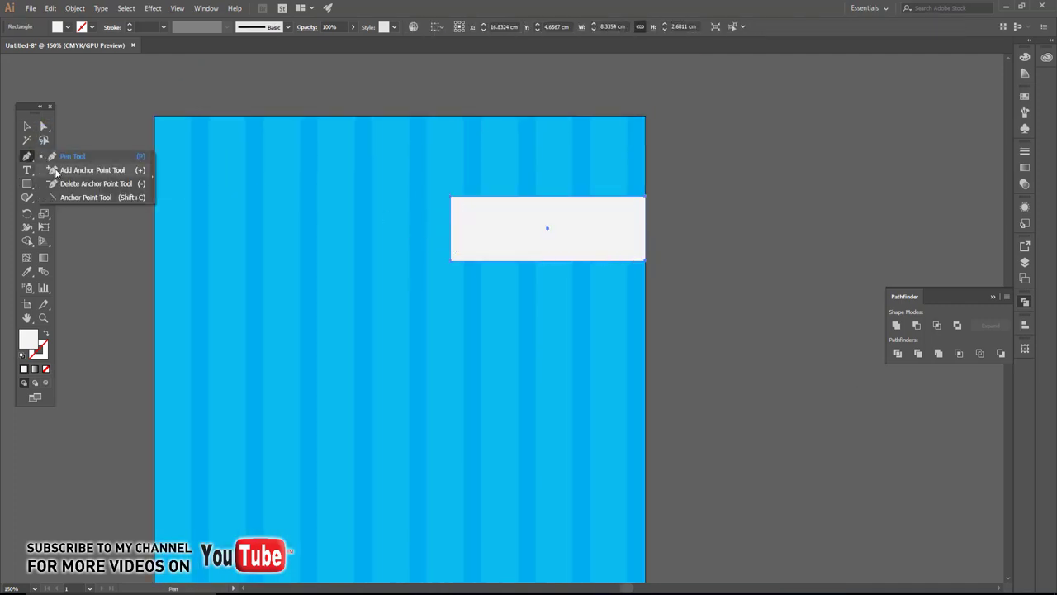
click(454, 231)
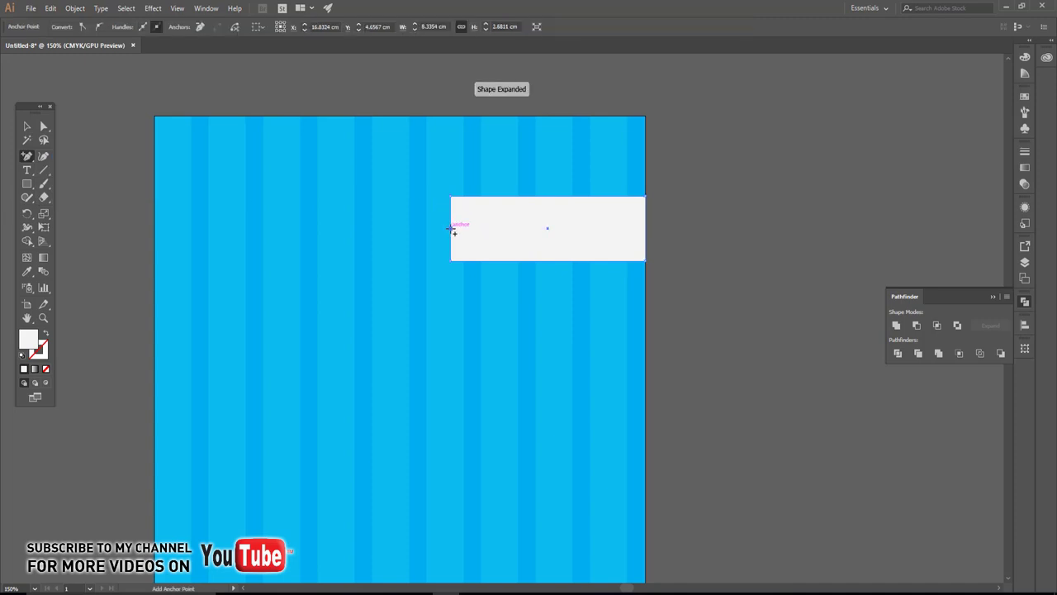
key(a)
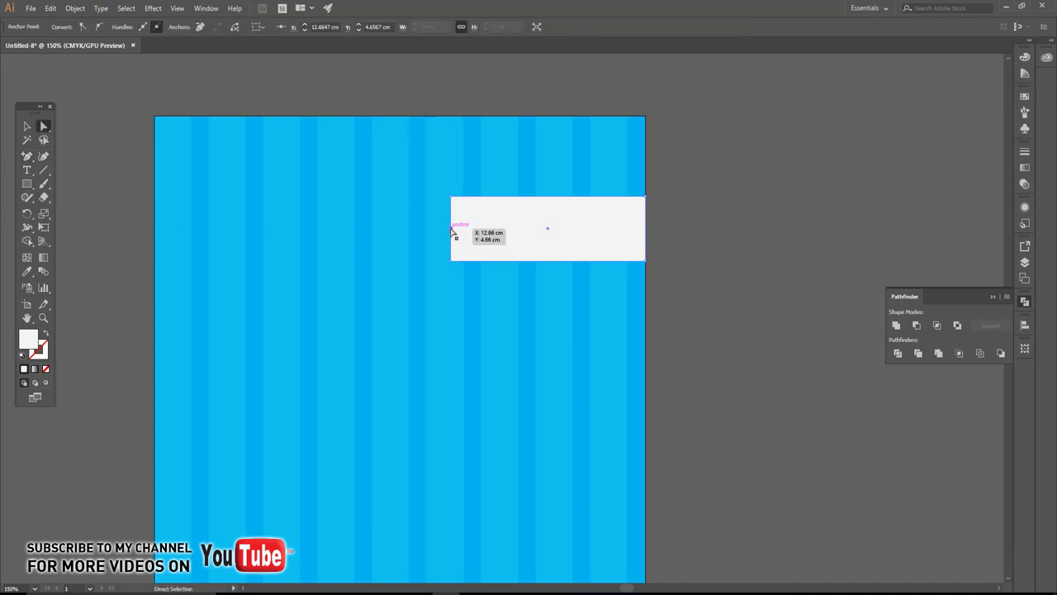
drag(453, 231, 429, 229)
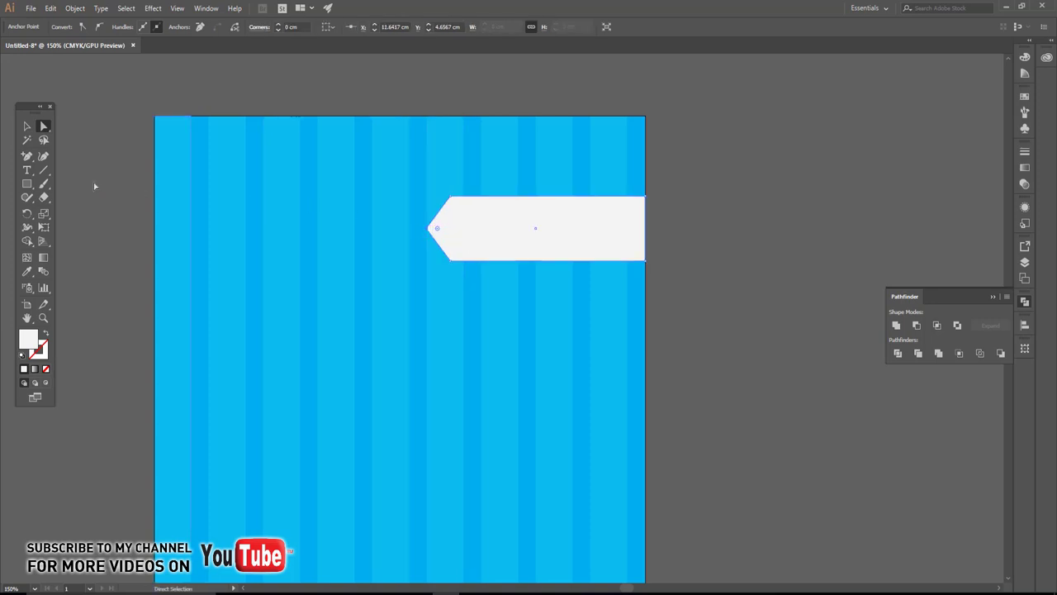
Shrink the arrow shape, move it up slightly, and fill it green.
click(25, 126)
click(455, 207)
scroll(456, 207, up, 1)
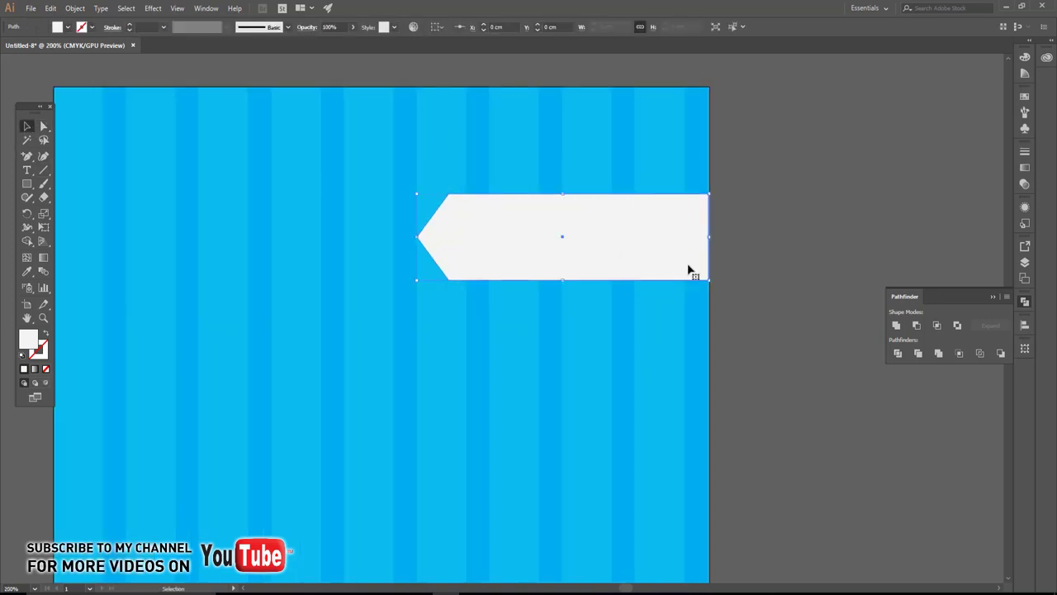
drag(710, 281, 684, 274)
drag(620, 243, 620, 200)
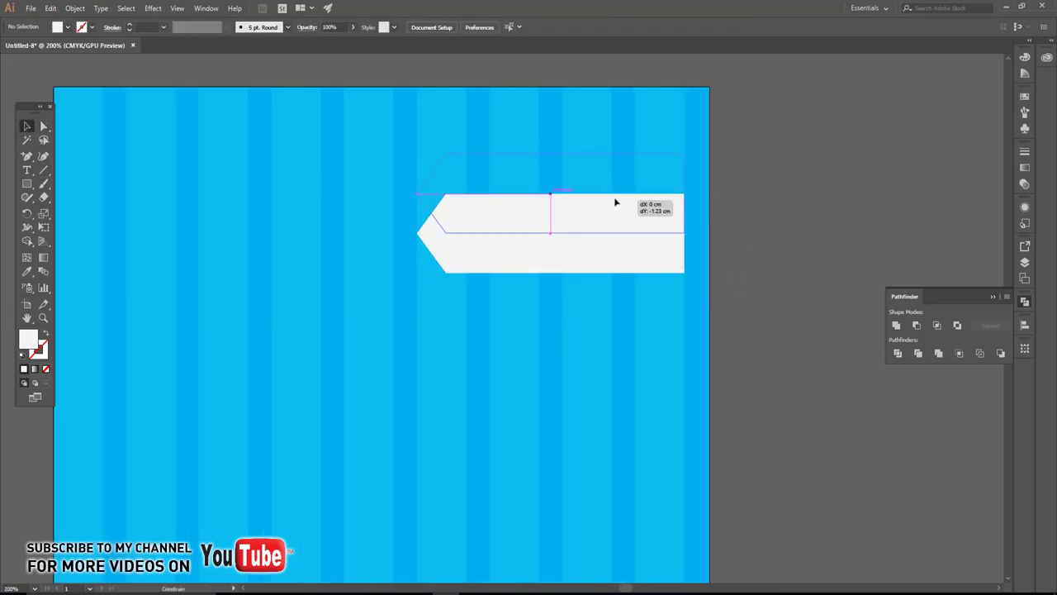
click(68, 28)
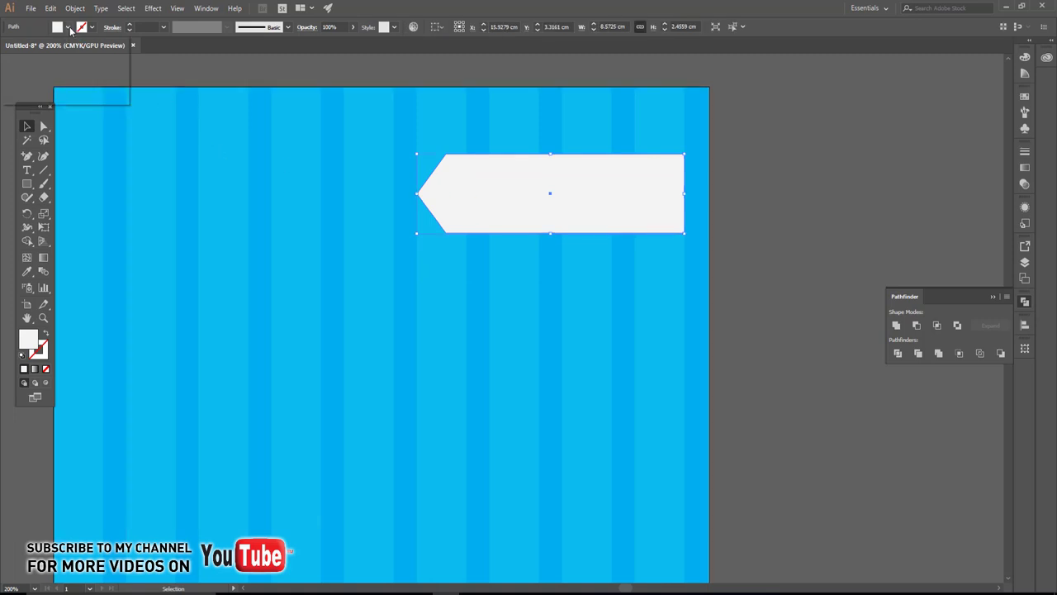
click(31, 54)
click(740, 210)
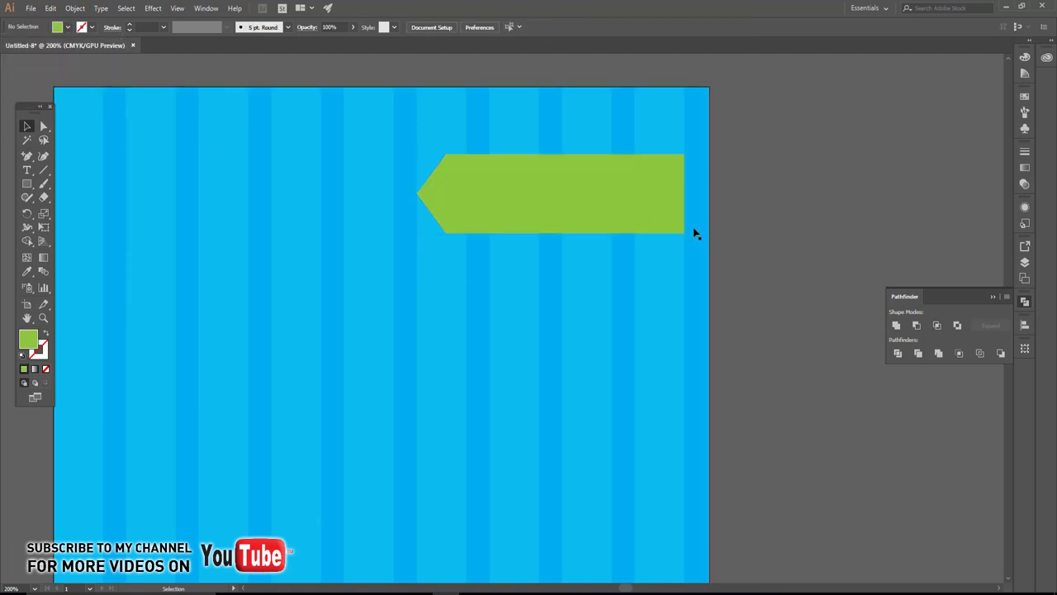
scroll(523, 267, down, 1)
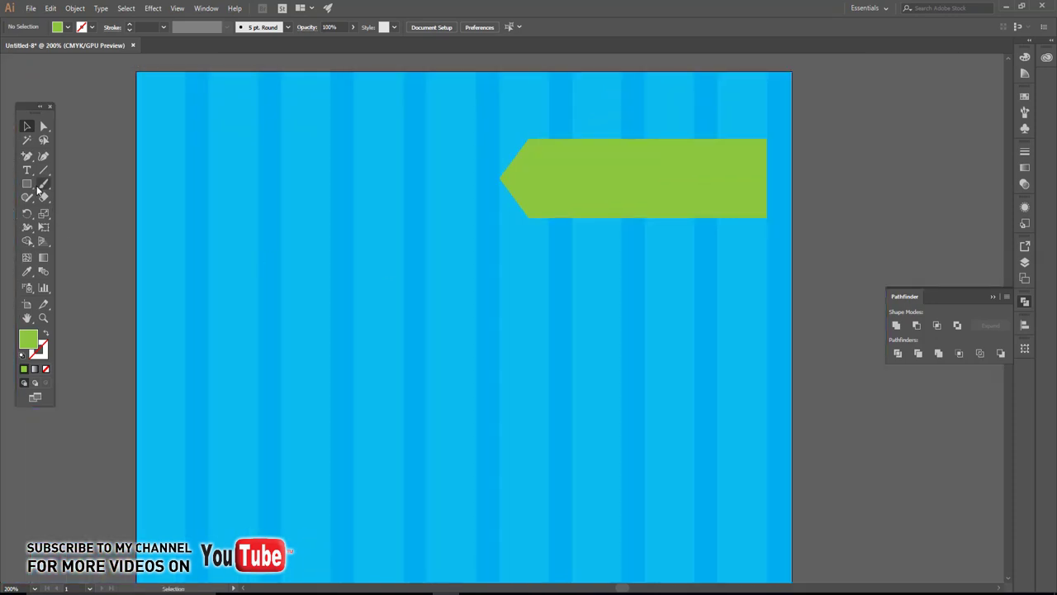
Draw a circle left of the banner and fill it orange.
click(27, 183)
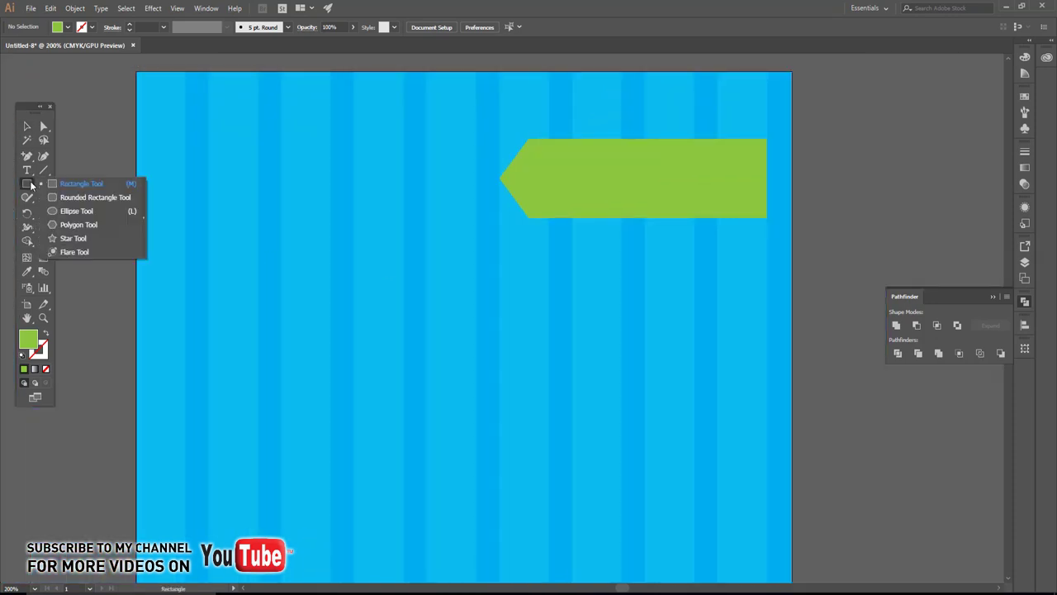
click(76, 210)
drag(209, 138, 341, 274)
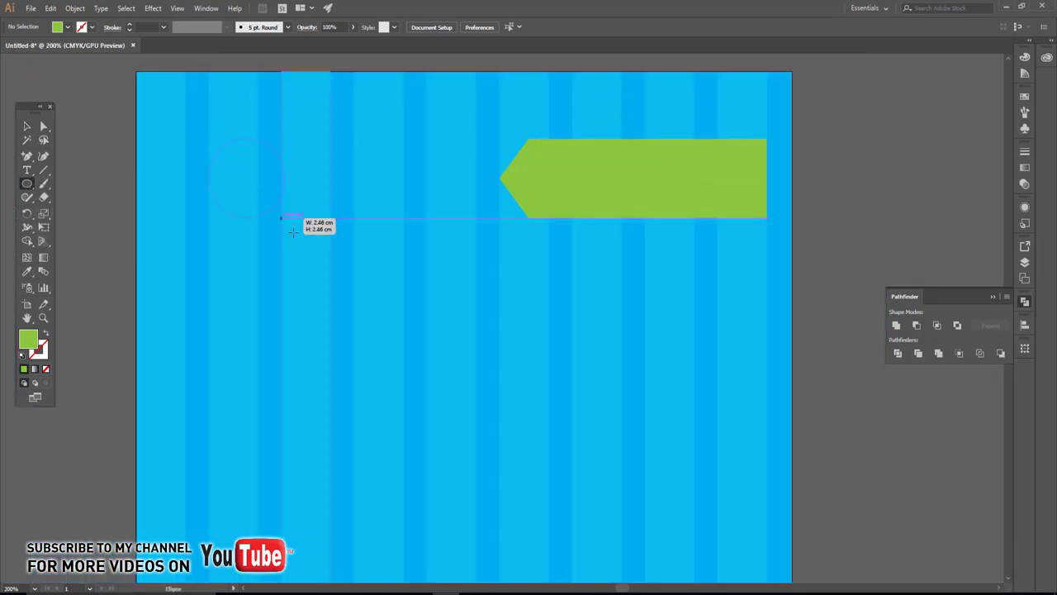
click(29, 126)
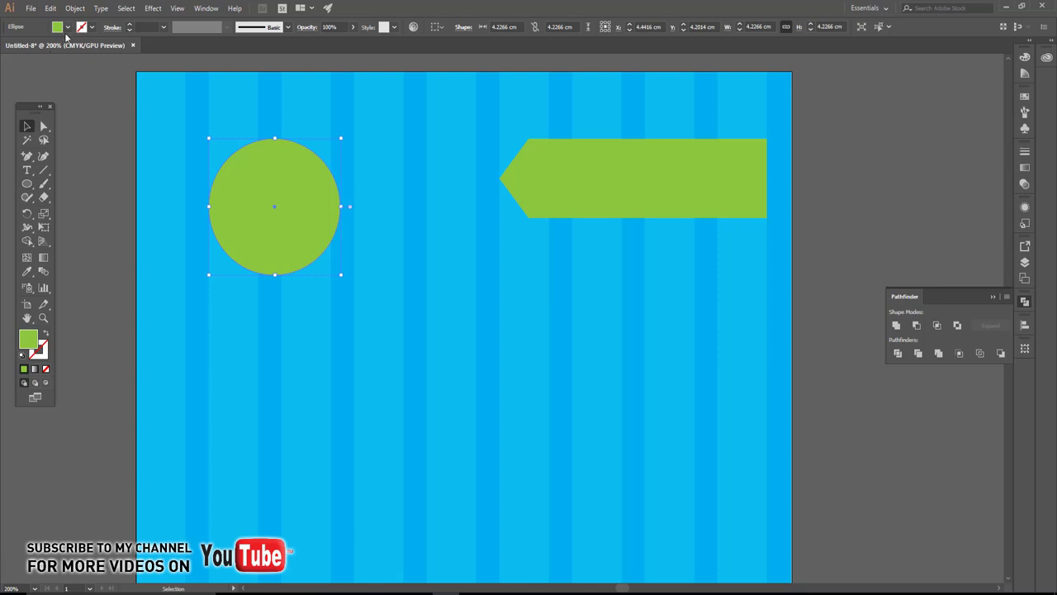
click(67, 27)
click(105, 51)
click(112, 148)
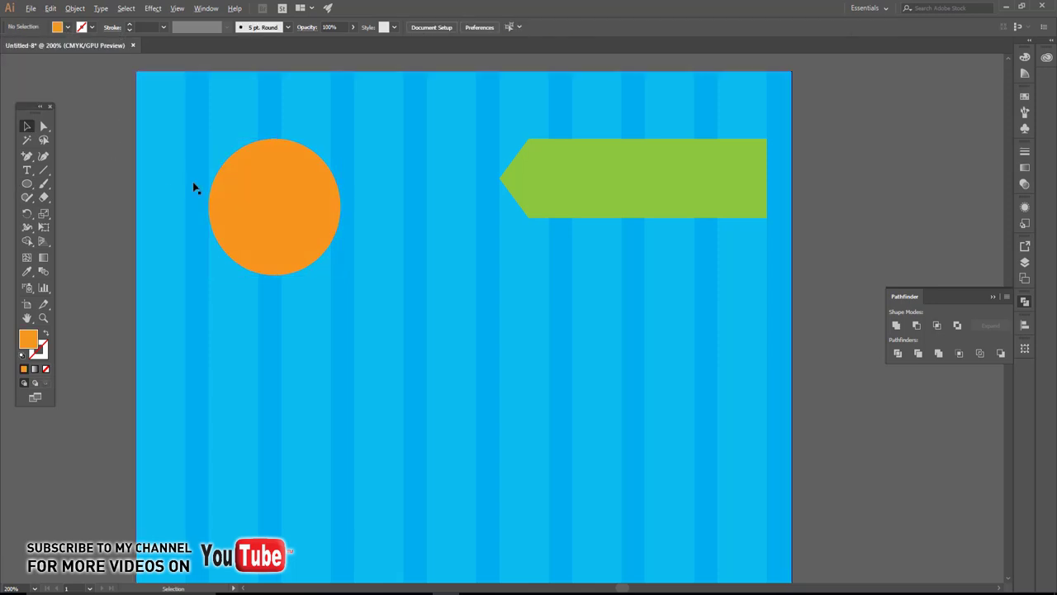
Shift the orange circle slightly to the left.
scroll(190, 179, up, 2)
scroll(359, 241, down, 2)
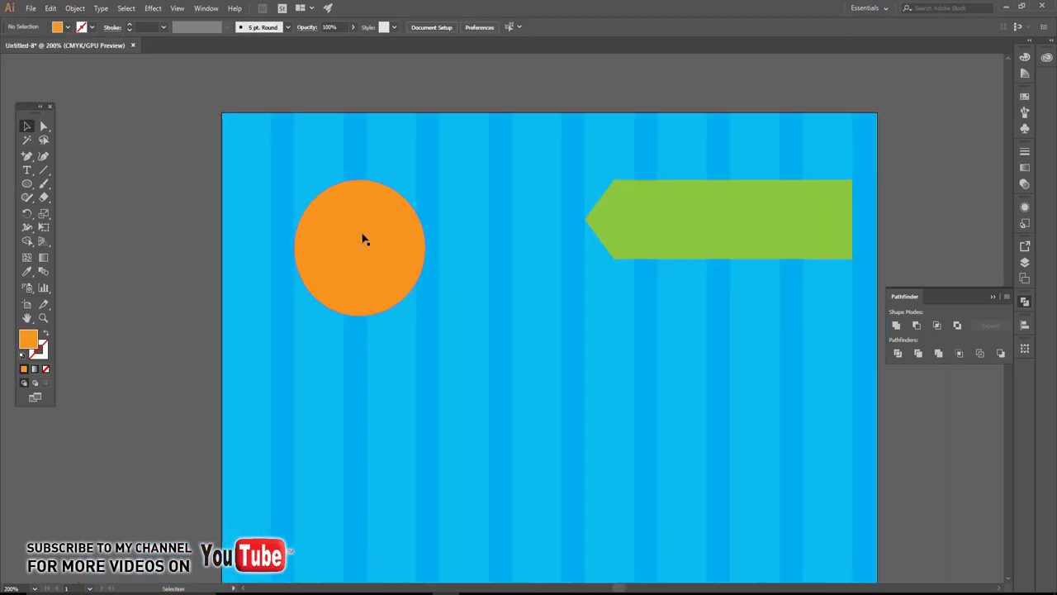
drag(358, 223, 333, 221)
click(100, 210)
Write DISCOUNT beside the page in the ChunkFive Roman font.
key(t)
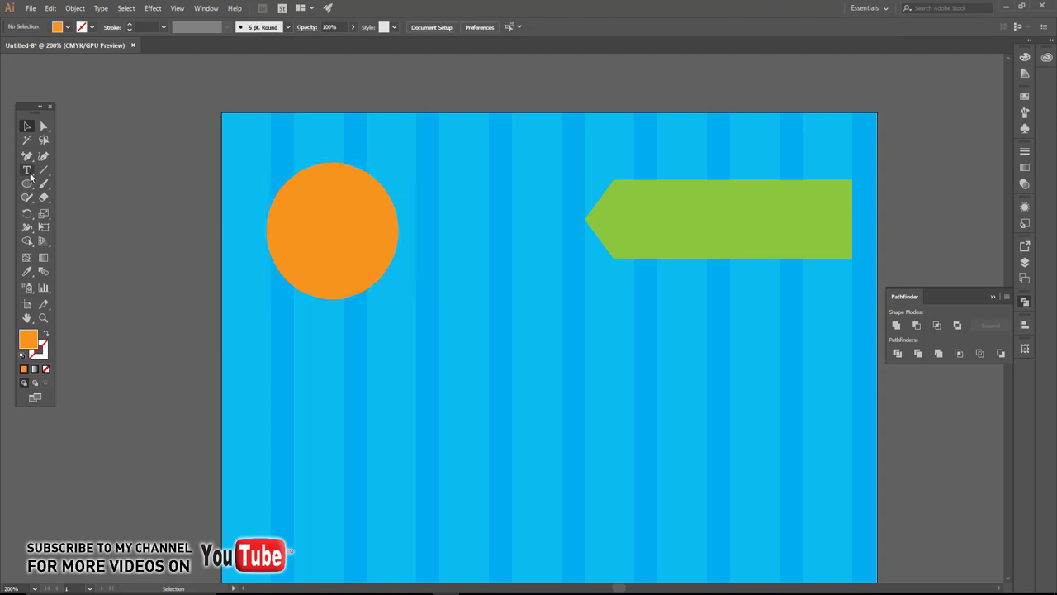
click(122, 221)
click(401, 27)
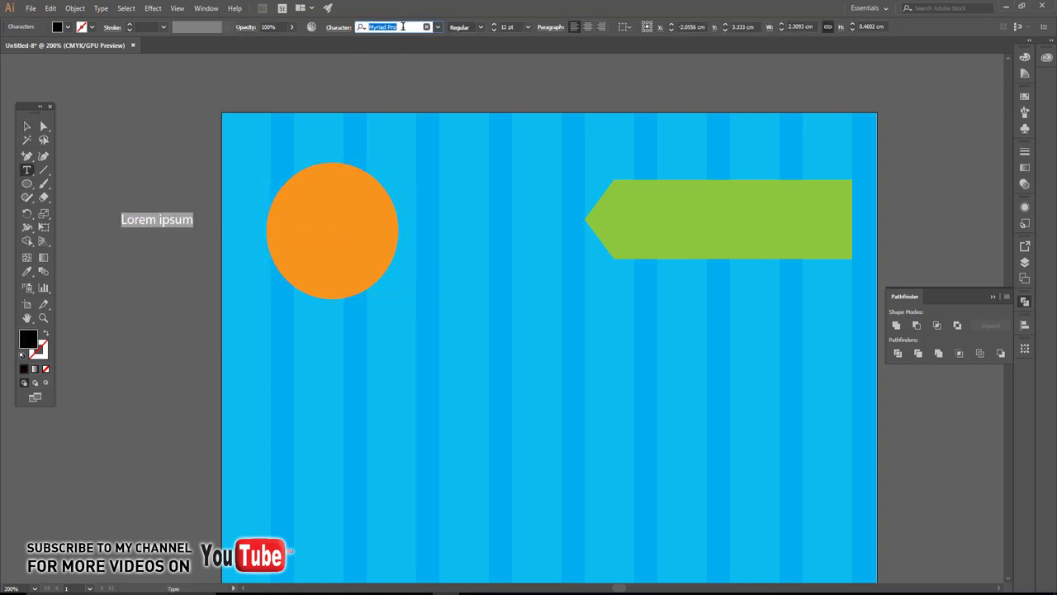
text(gu)
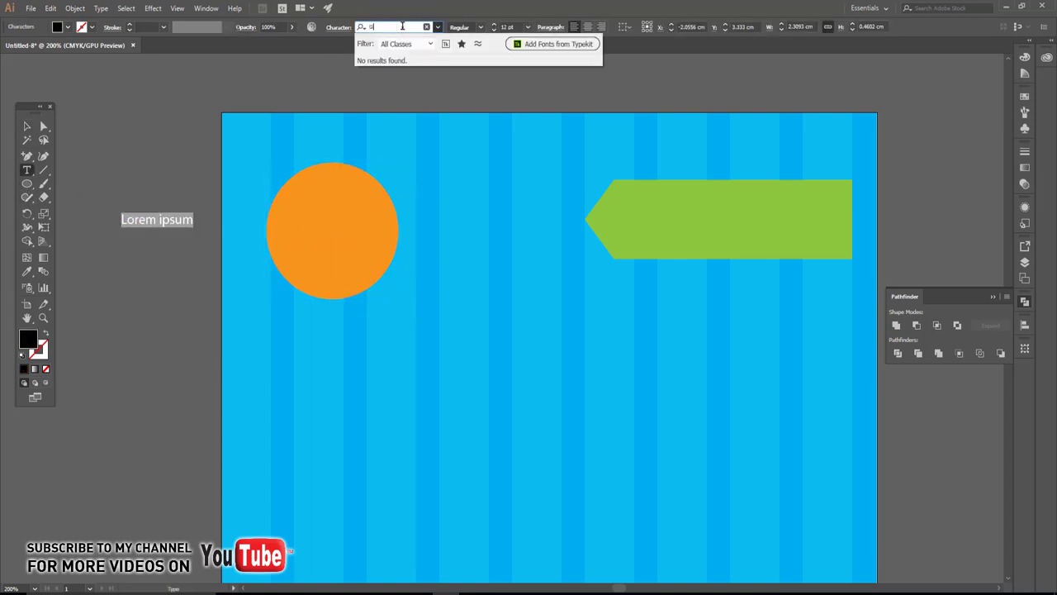
key(BackSpace)
text(C)
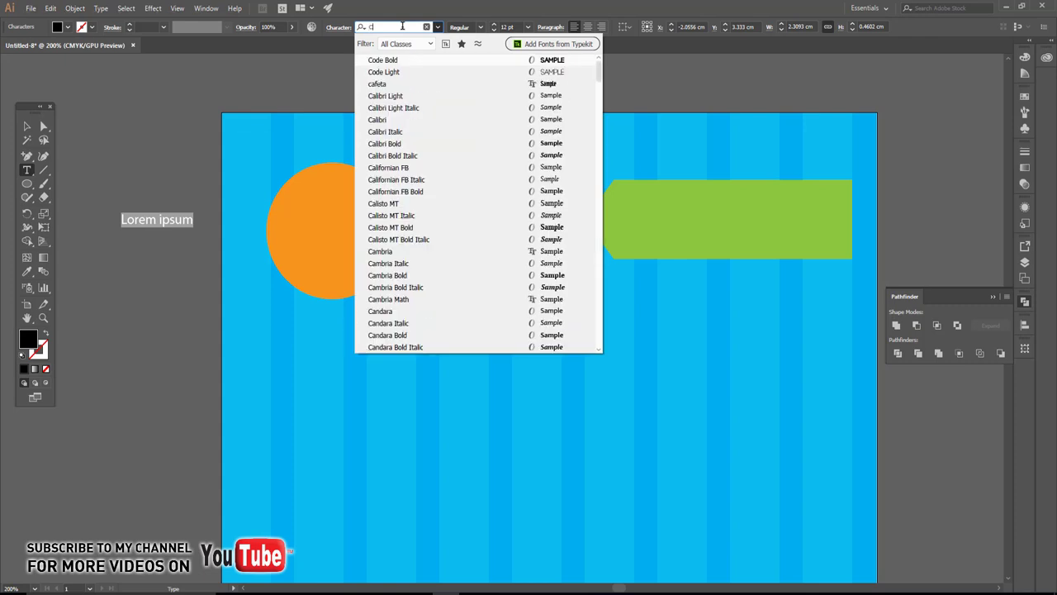
text(HU)
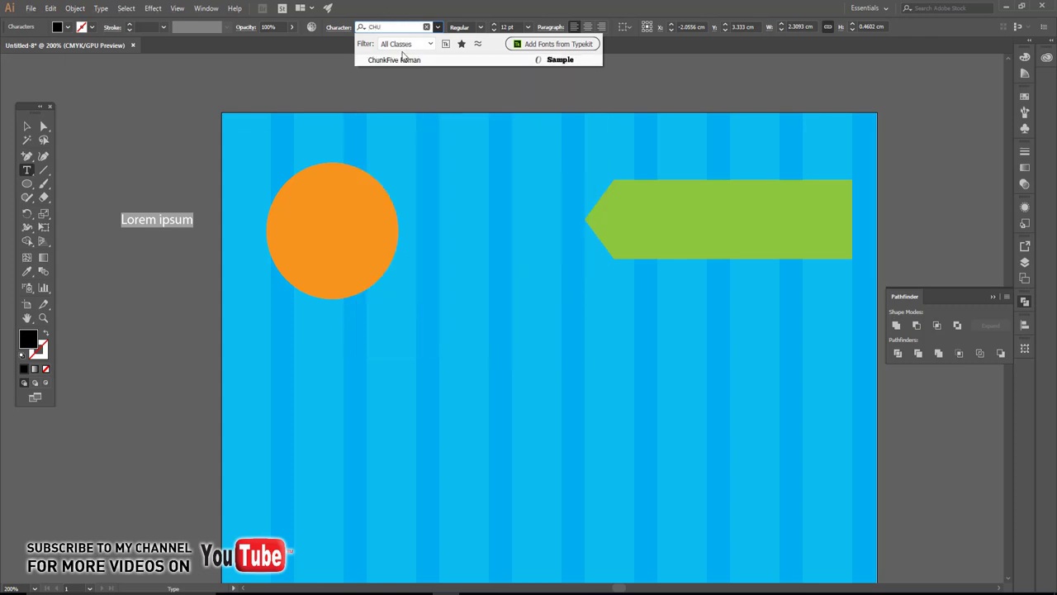
click(404, 60)
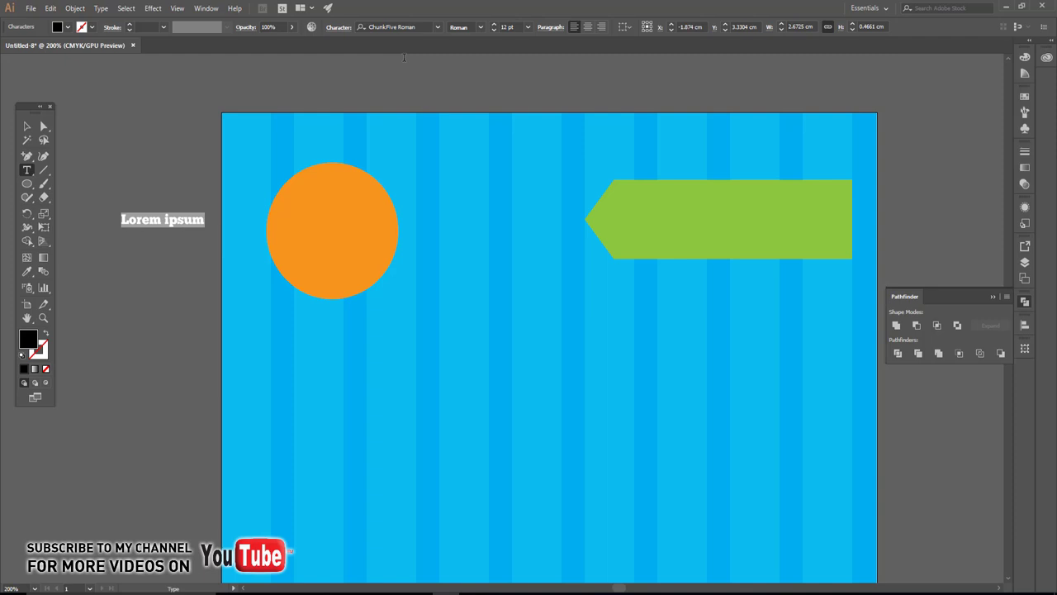
text(DISCOUNT)
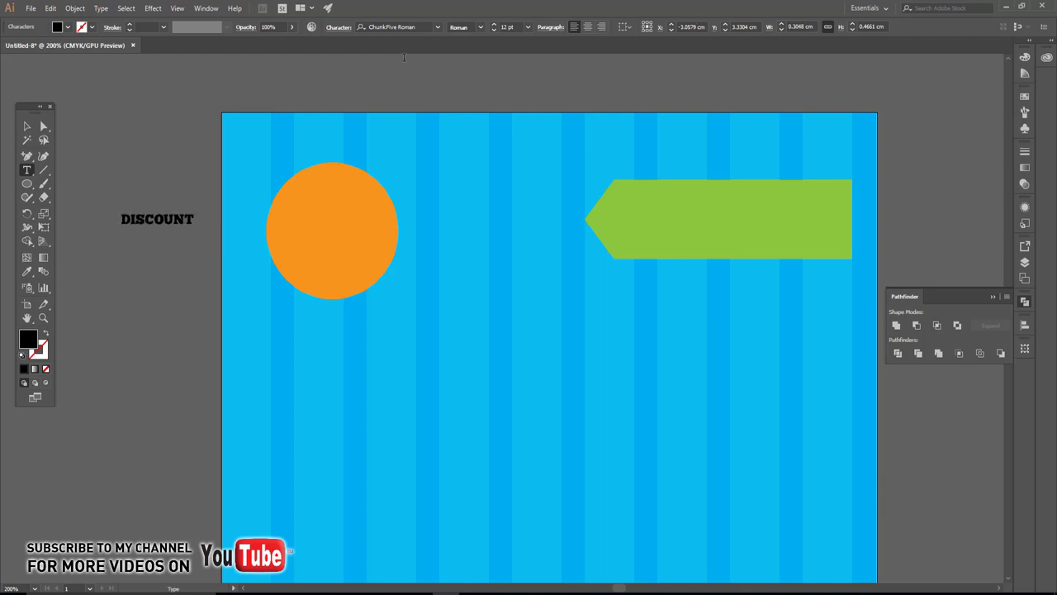
Duplicate DISCOUNT below, change the copy to 30%, and enlarge it to match DISCOUNT's width.
click(35, 131)
drag(157, 219, 157, 242)
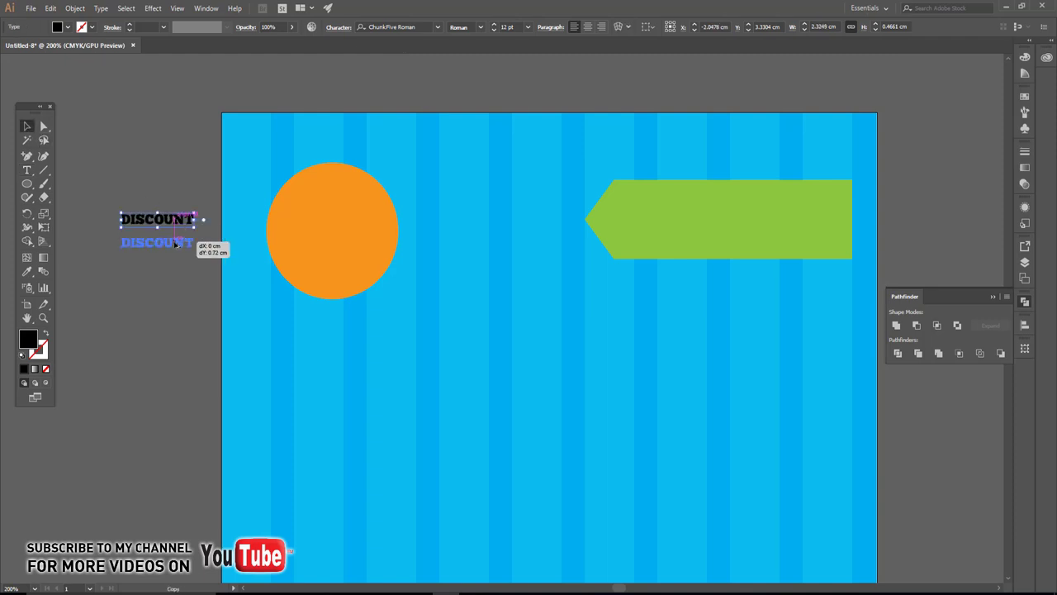
key(r)
key(t)
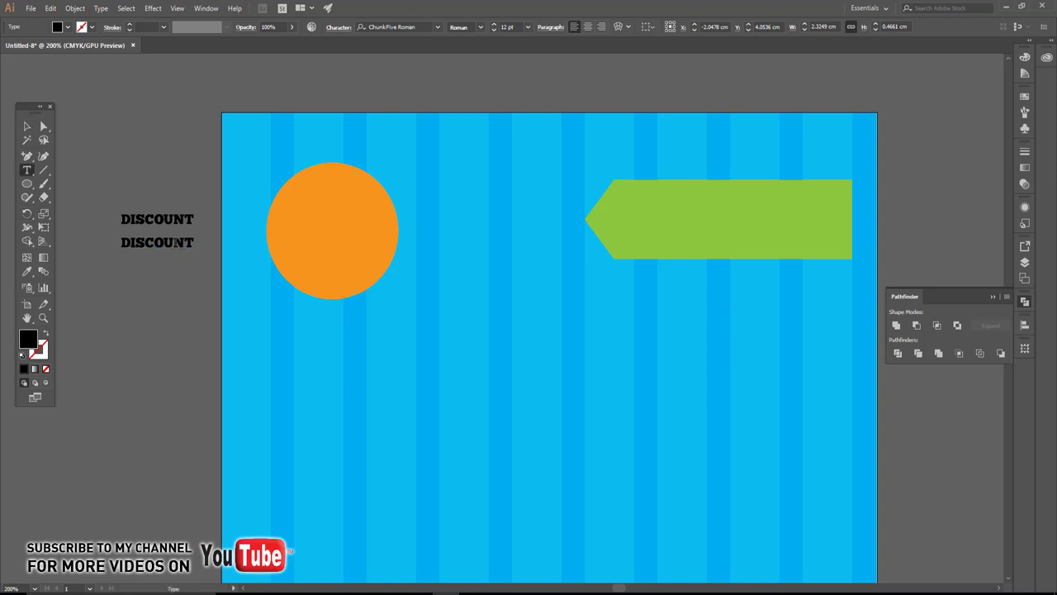
double_click(173, 241)
text(30)
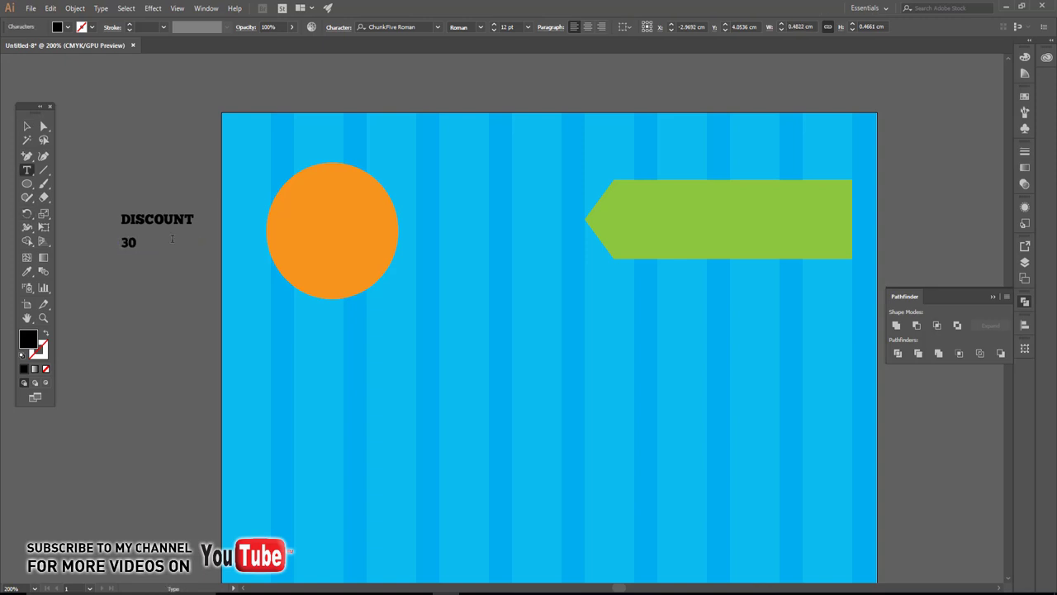
click(26, 125)
scroll(132, 231, up, 3)
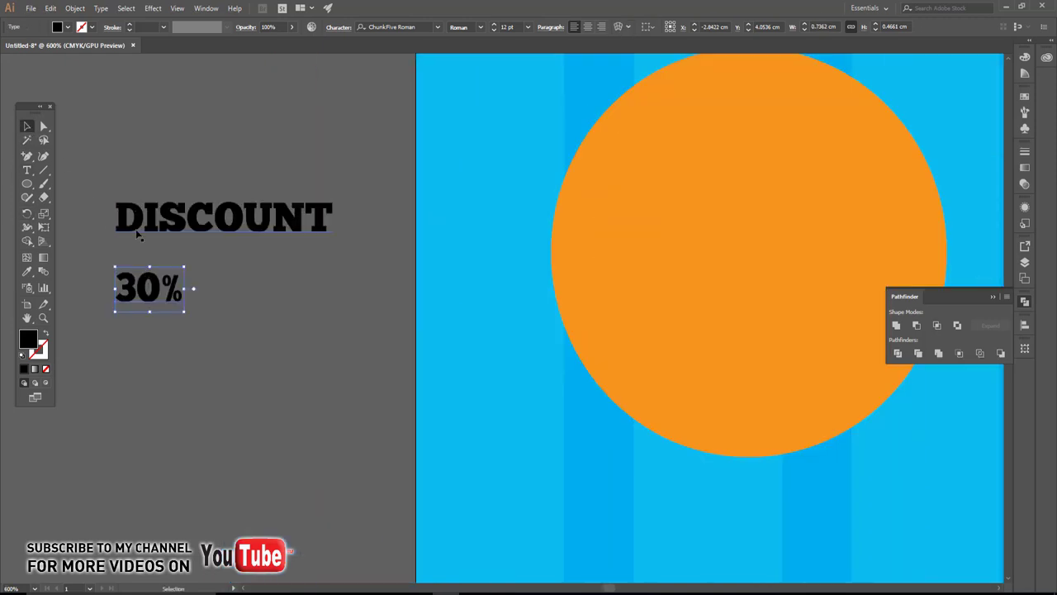
mouse_move(160, 283)
mouse_down()
mouse_move(159, 252)
mouse_move(330, 366)
mouse_move(346, 406)
mouse_move(332, 402)
mouse_up()
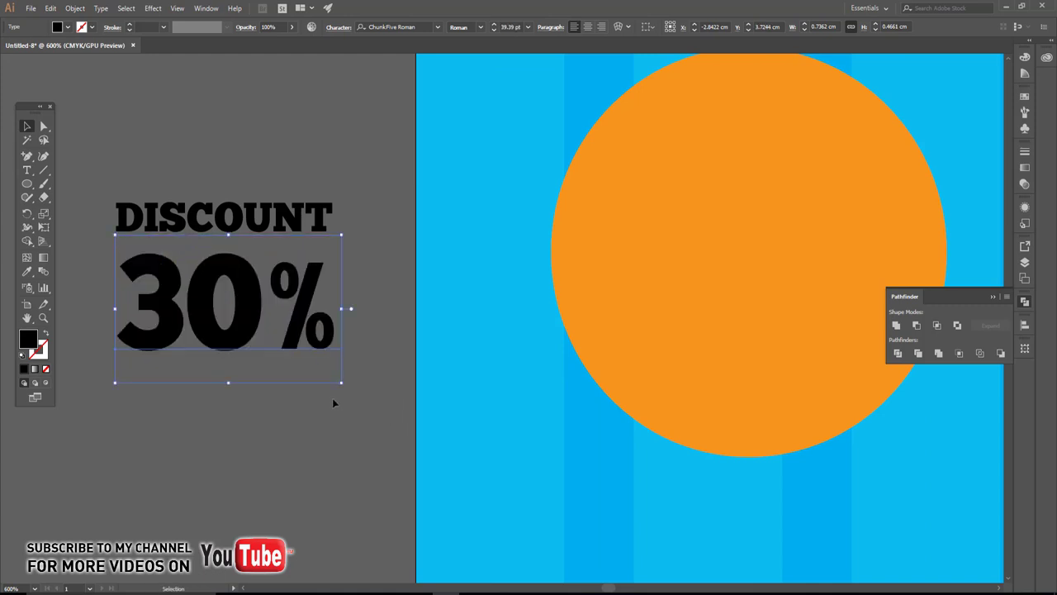
scroll(218, 260, down, 2)
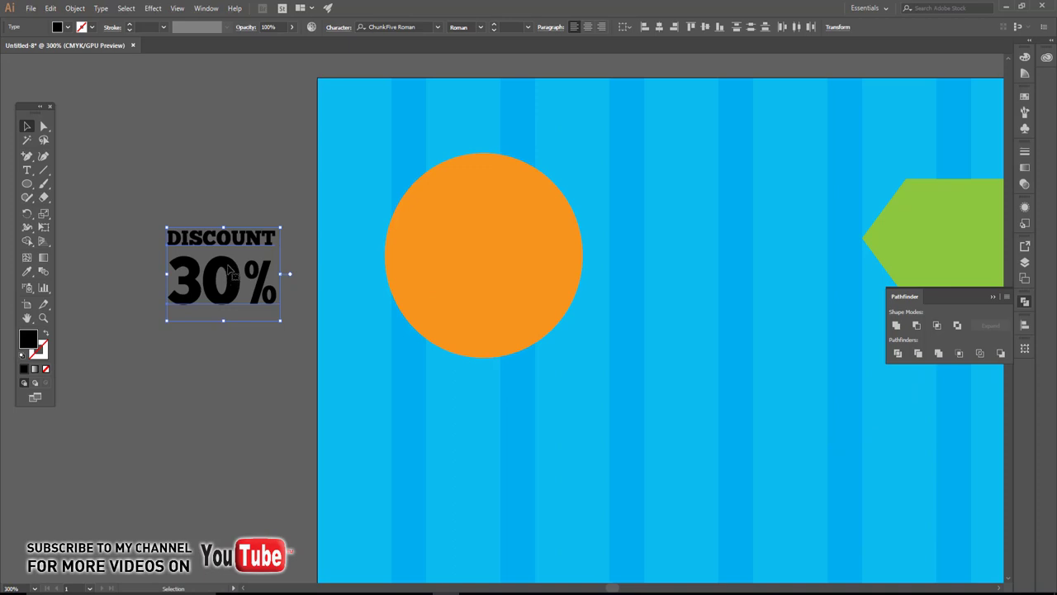
Move the DISCOUNT 30% text onto the orange circle and enlarge it to fill the middle.
drag(233, 266, 492, 257)
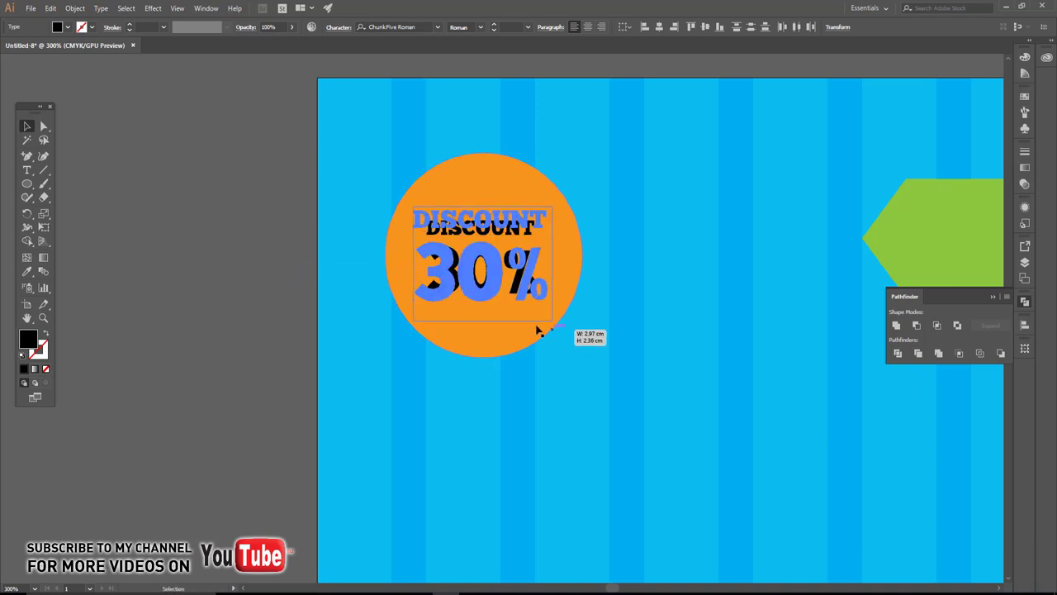
drag(540, 314, 538, 328)
click(347, 245)
scroll(469, 217, up, 1)
click(600, 212)
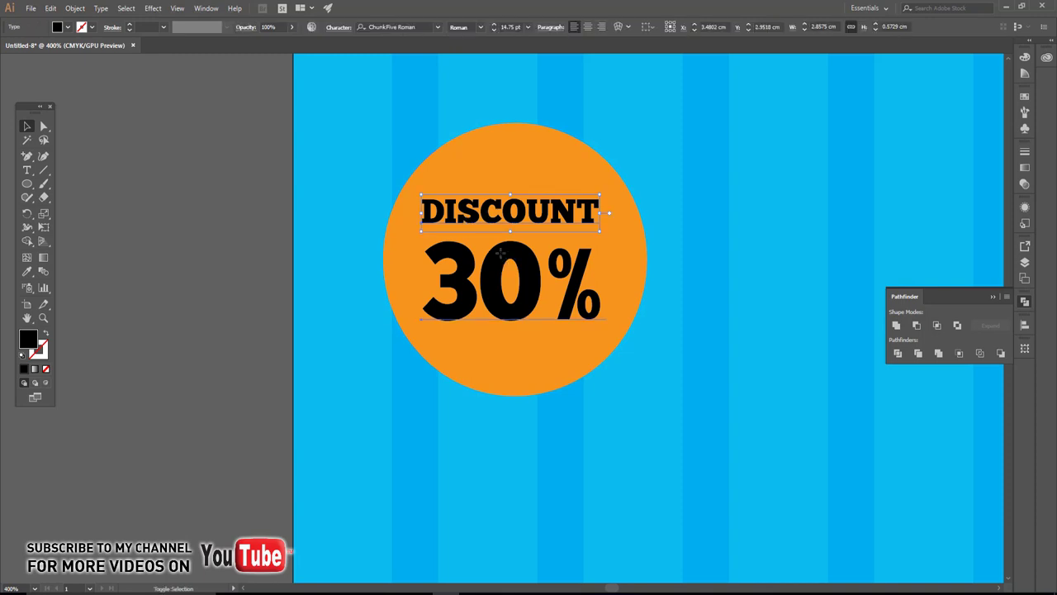
drag(607, 347, 617, 354)
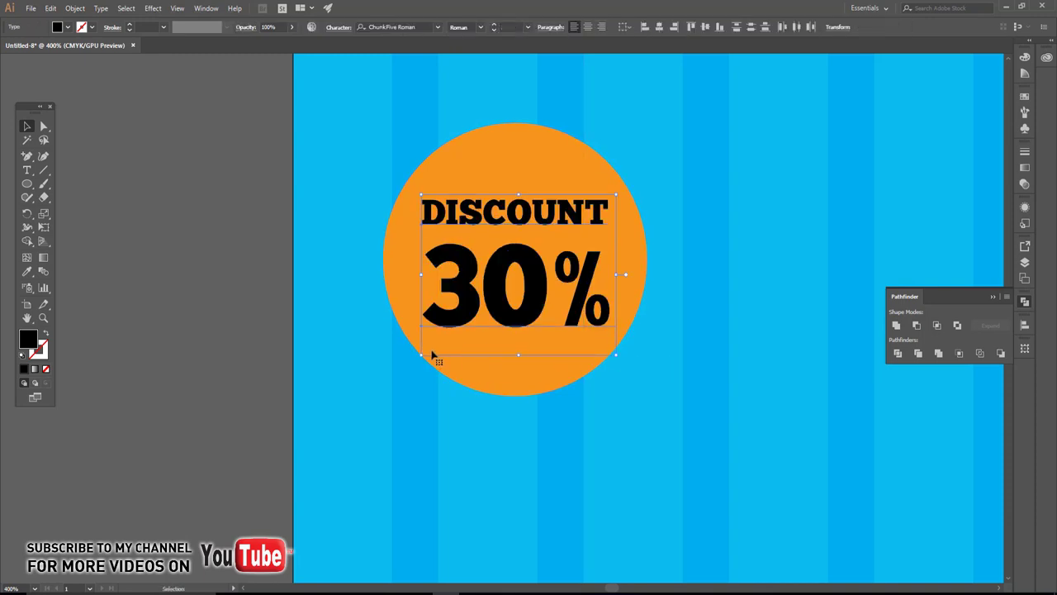
drag(422, 355, 414, 360)
click(207, 274)
Paste a copy of the orange circle in front and shrink it just inside the original.
click(479, 179)
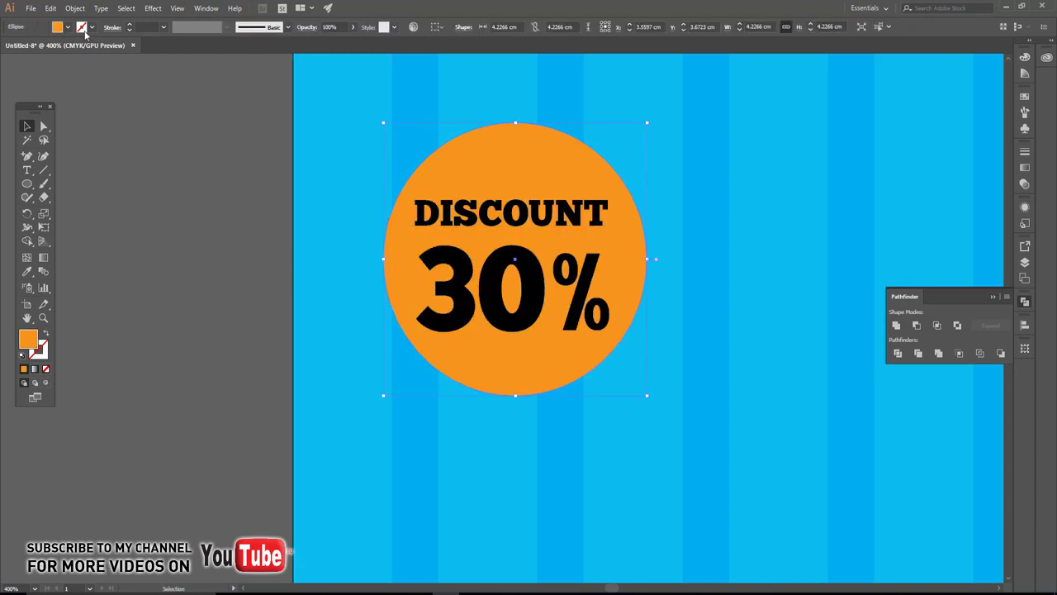
click(51, 8)
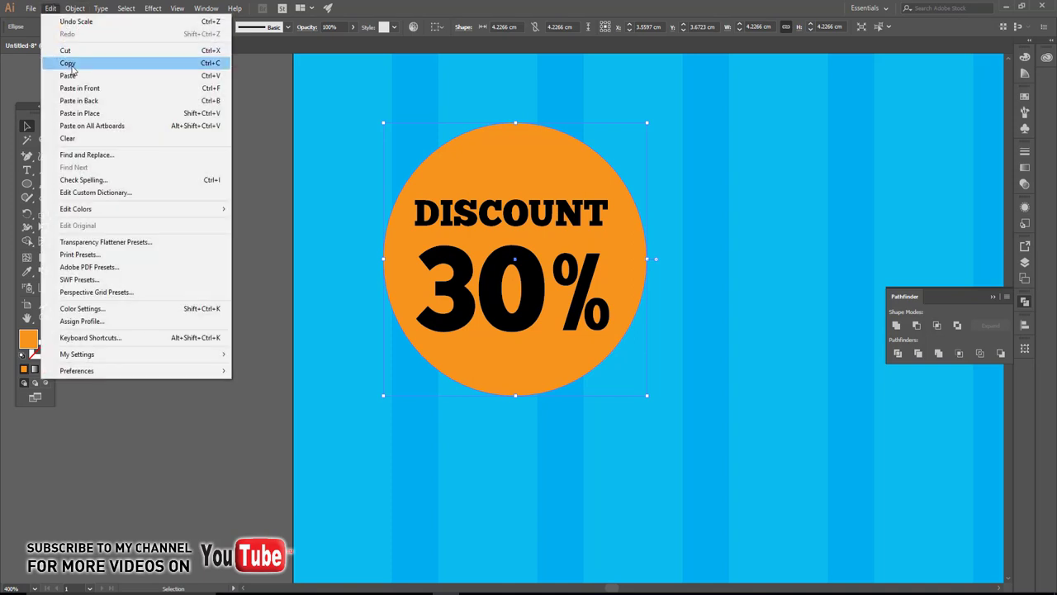
click(71, 55)
click(52, 8)
click(71, 88)
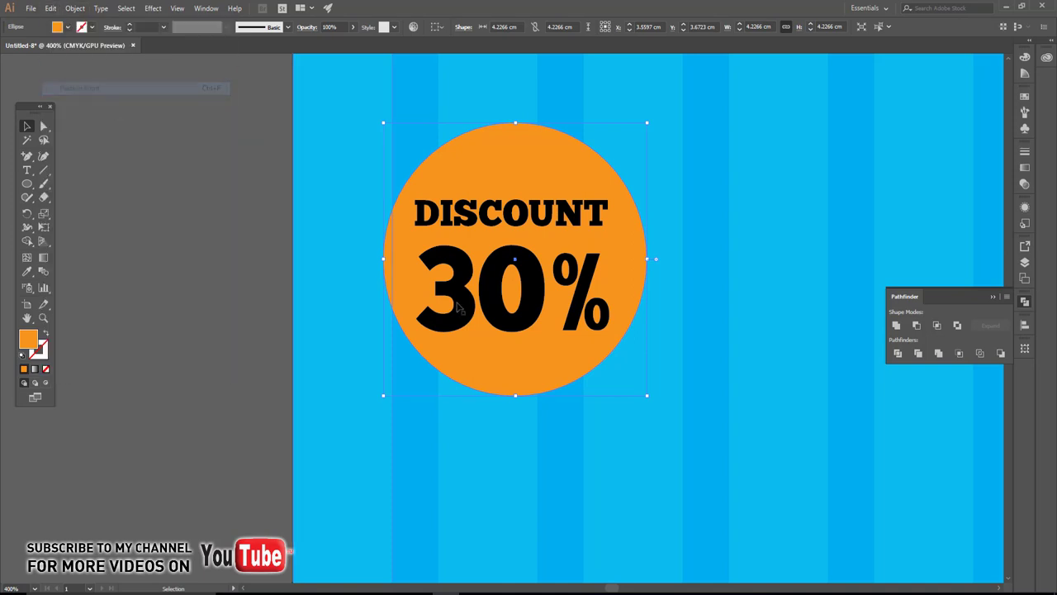
drag(645, 397, 640, 400)
Give the inner circle no fill and a white stroke.
click(68, 27)
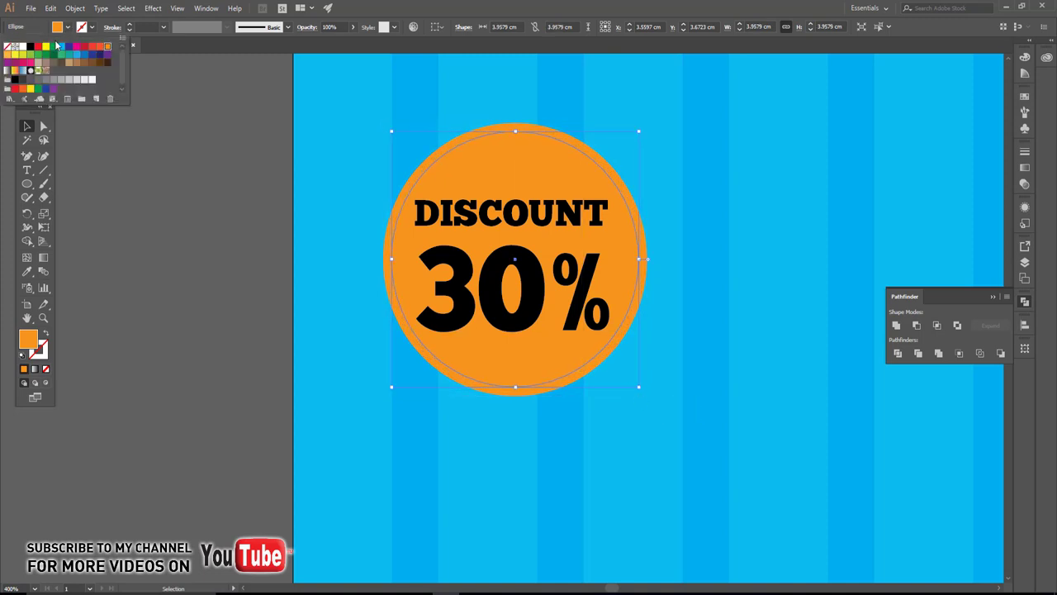
click(9, 48)
click(91, 28)
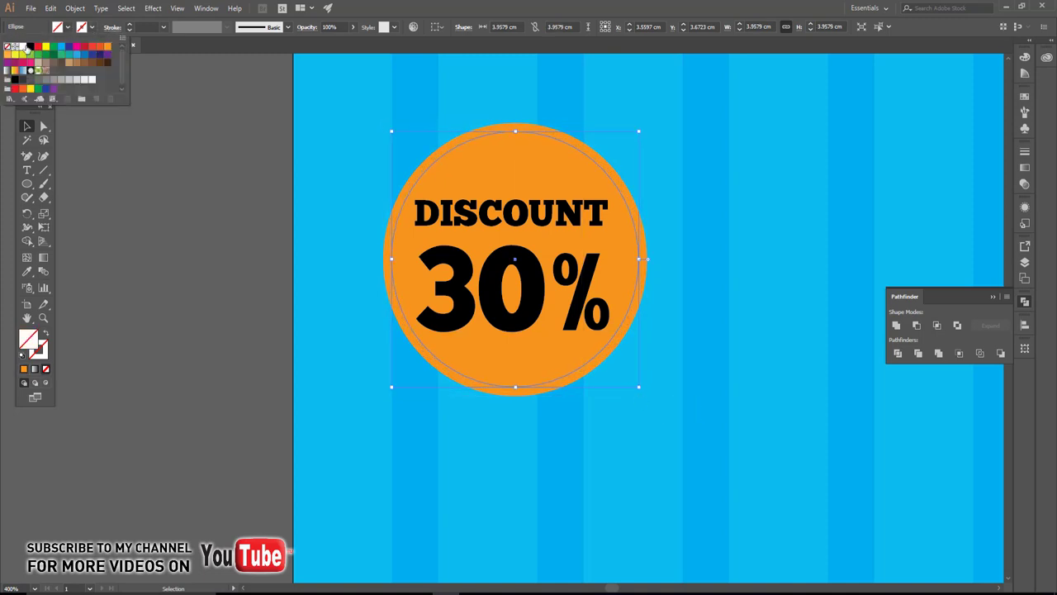
click(24, 48)
click(149, 164)
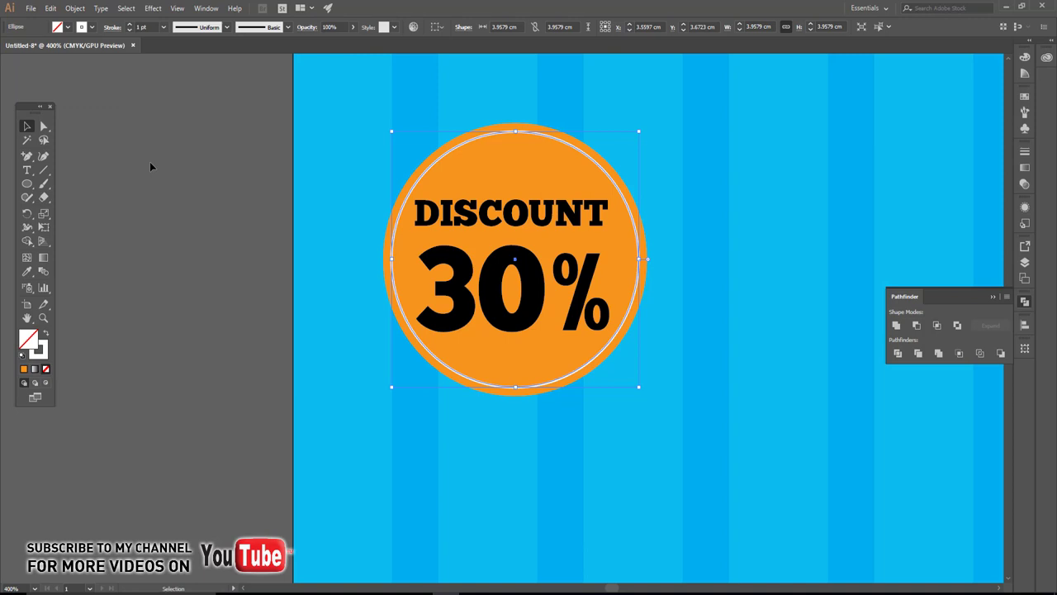
Make the inner circle's white stroke a dashed line, entering 1 in the Stroke panel.
click(507, 135)
click(1025, 151)
click(893, 229)
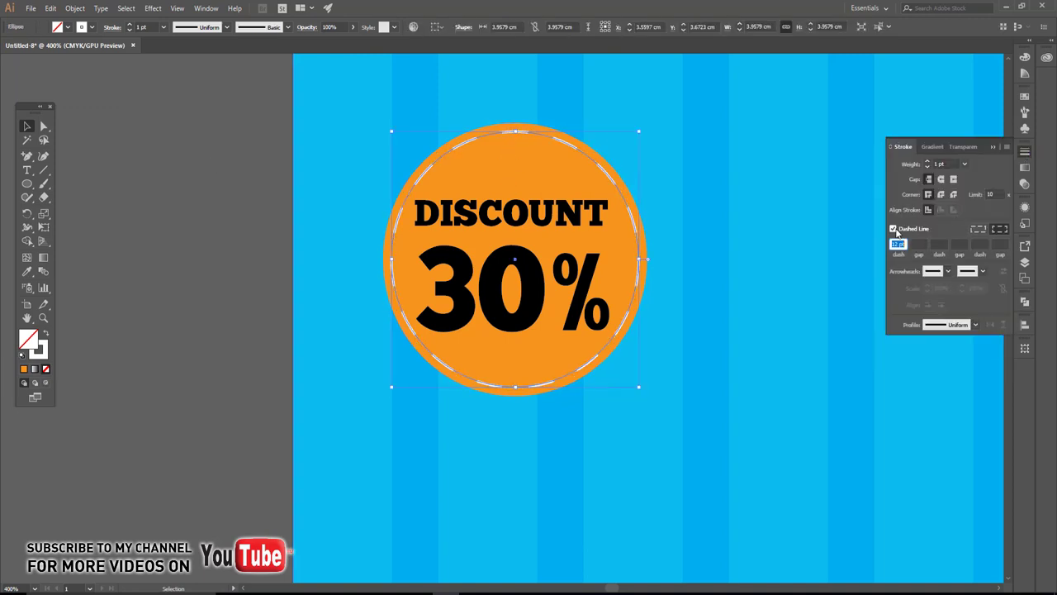
text(1)
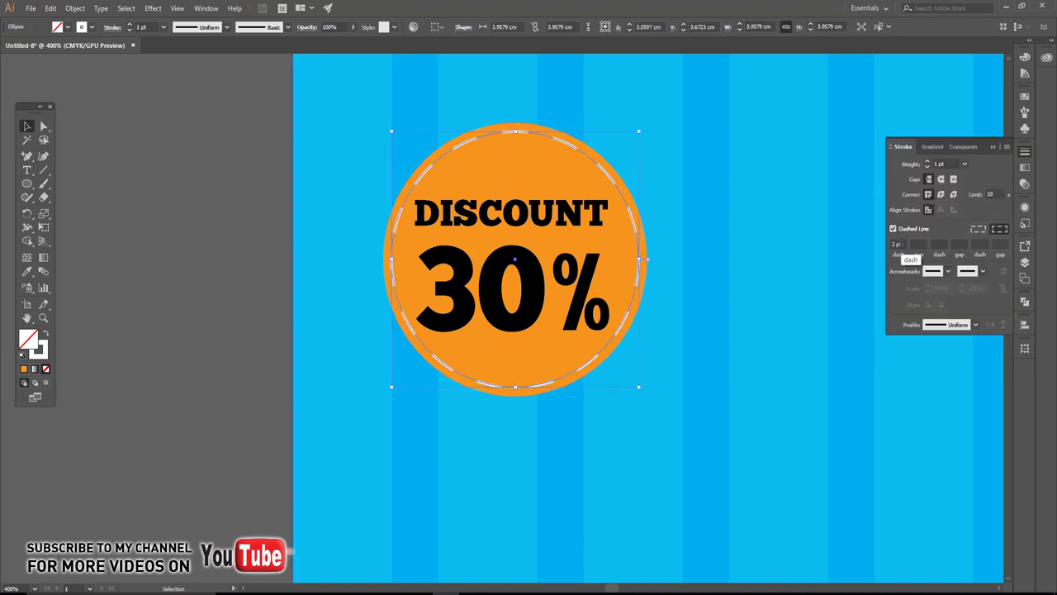
click(259, 201)
scroll(365, 252, down, 1)
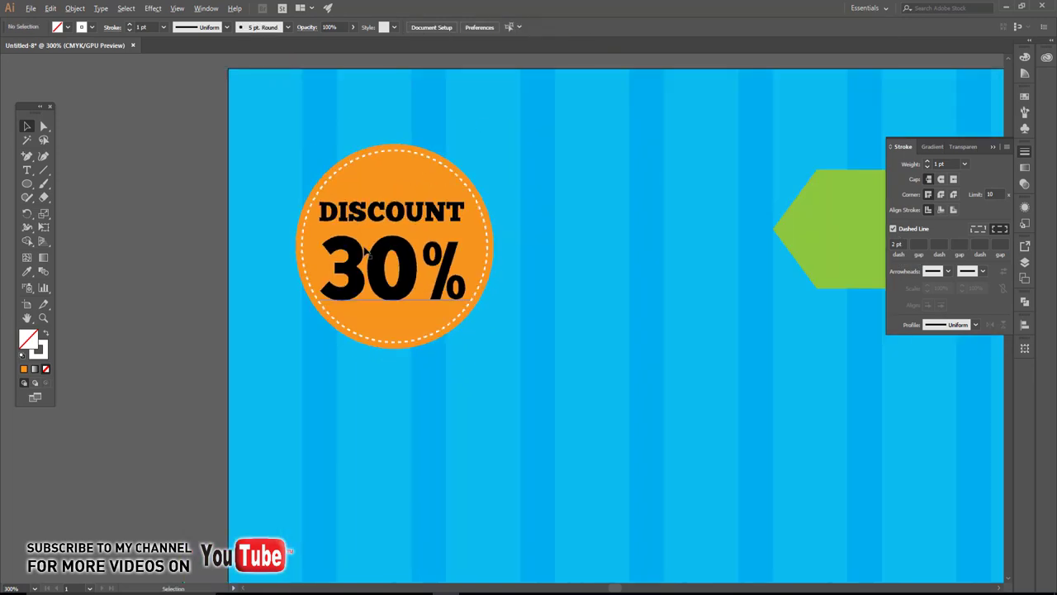
scroll(364, 252, down, 1)
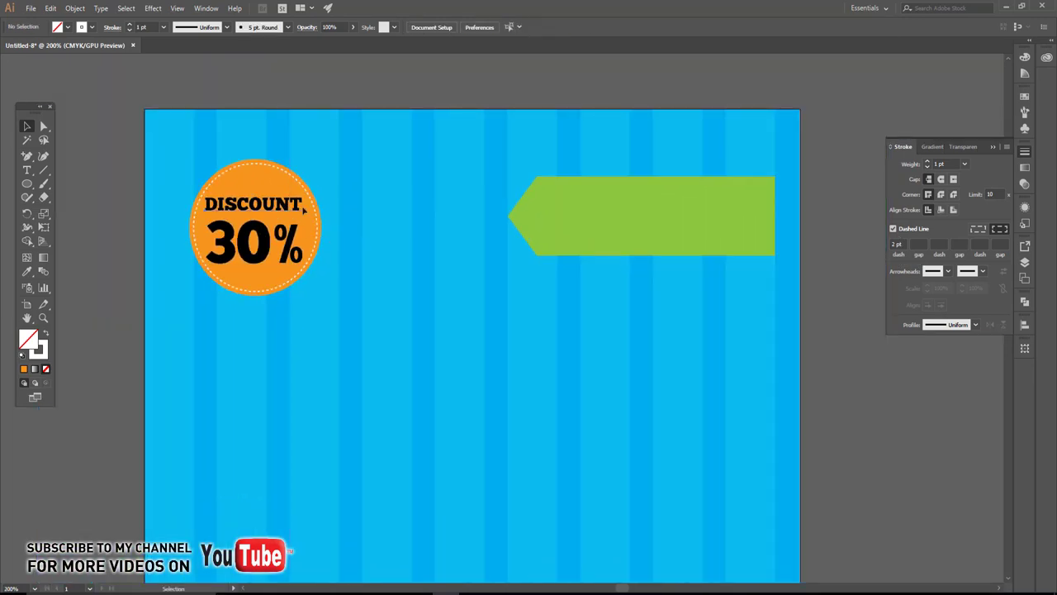
Copy the DISCOUNT text onto the green banner, retype it as DELIVERY ORDER, and enlarge it.
drag(304, 211, 645, 211)
double_click(585, 203)
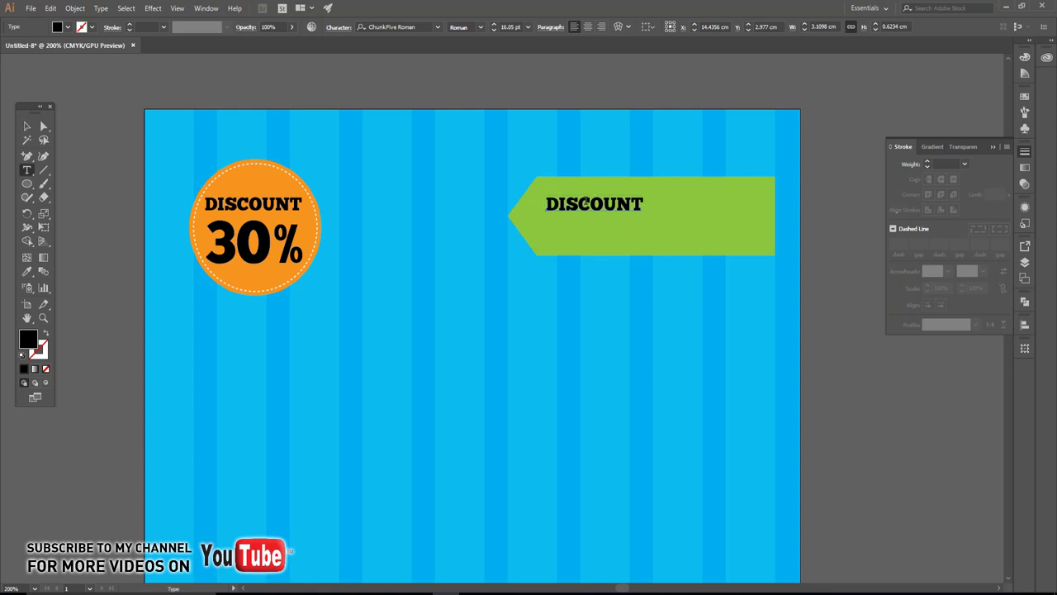
text(DEL)
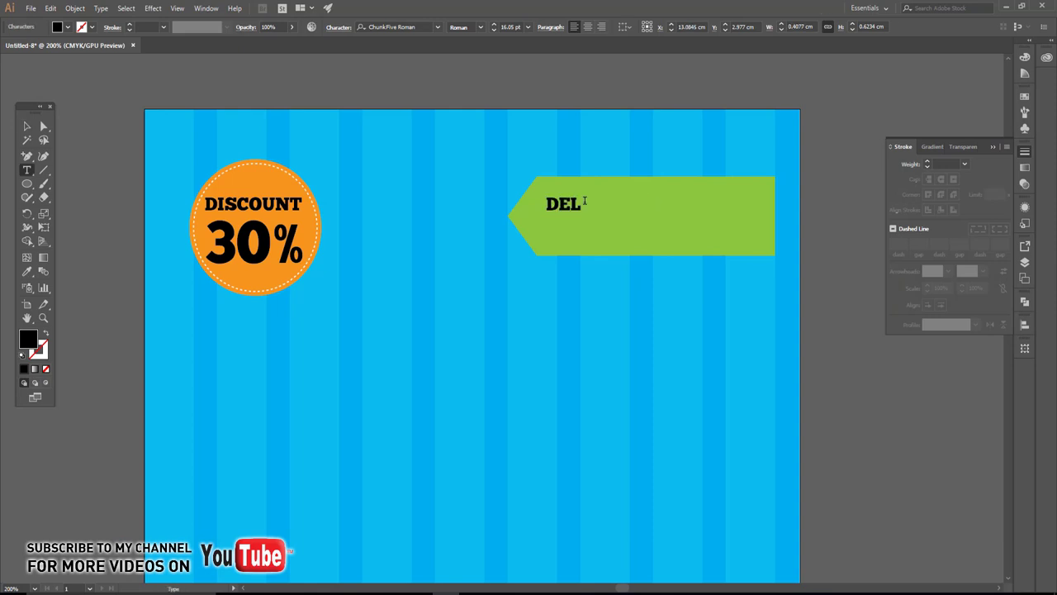
text(ORDER)
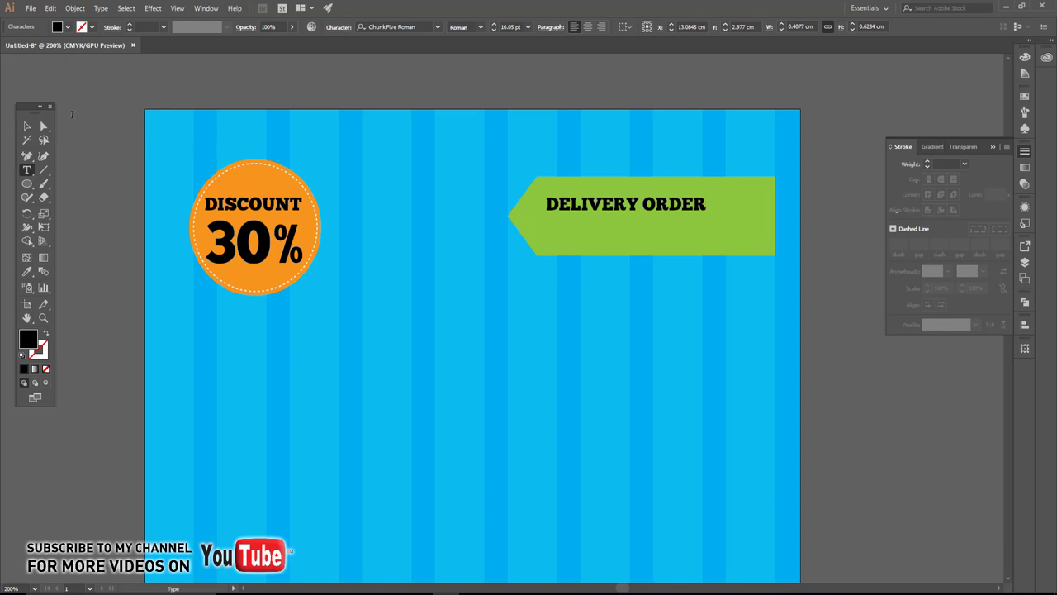
click(27, 128)
mouse_move(707, 214)
mouse_down()
mouse_move(760, 232)
mouse_move(750, 229)
mouse_up()
key(ctrl+plus)
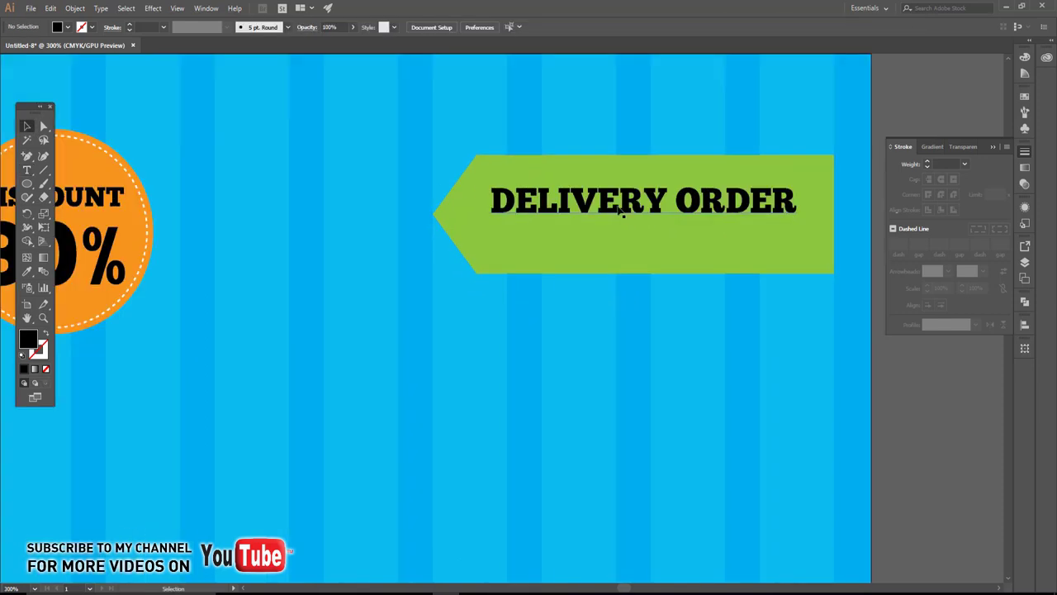
mouse_move(608, 203)
mouse_down()
mouse_move(641, 196)
mouse_move(625, 202)
mouse_move(632, 236)
mouse_move(615, 238)
mouse_up()
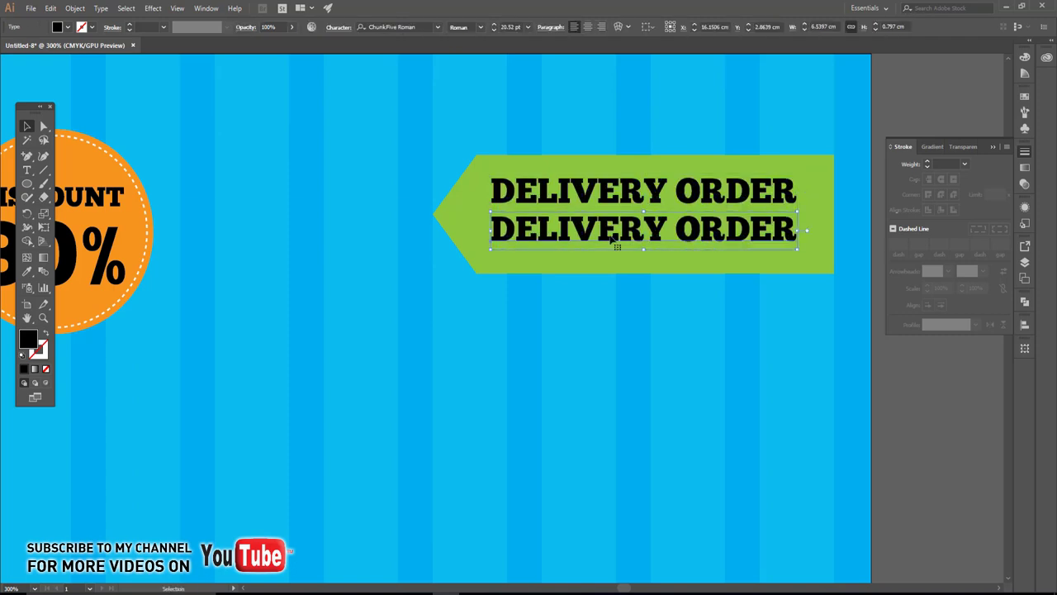
Replace the second banner line with a contact phone number.
key(t)
triple_click(613, 238)
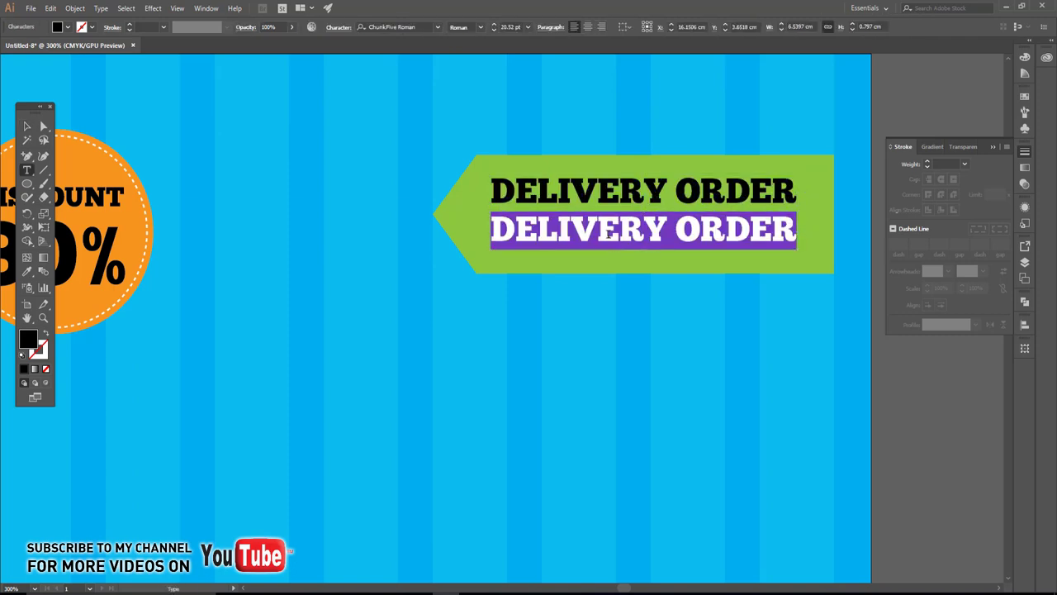
text(+8551)
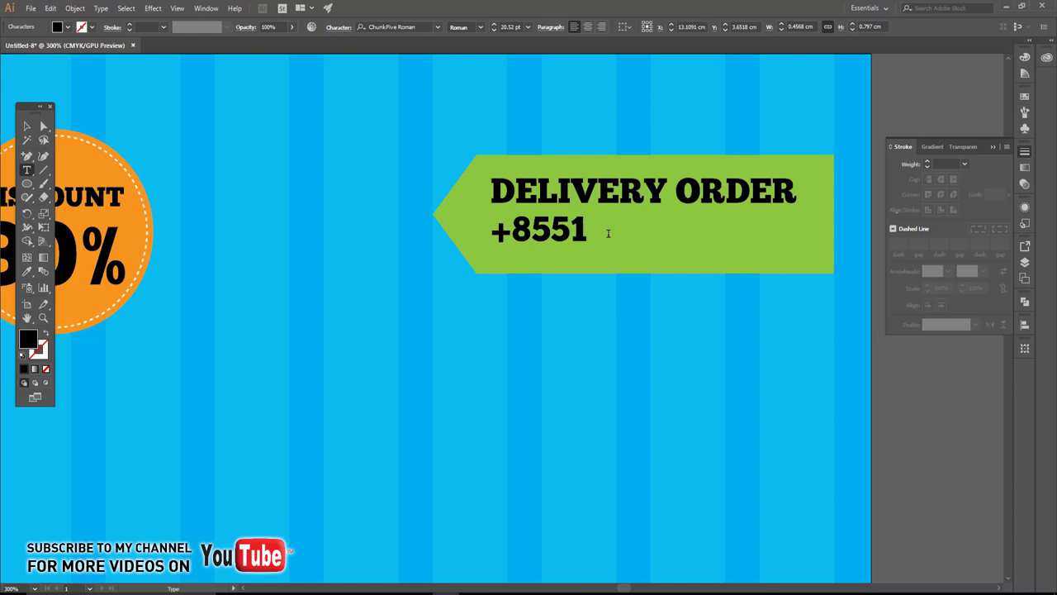
text(23456789)
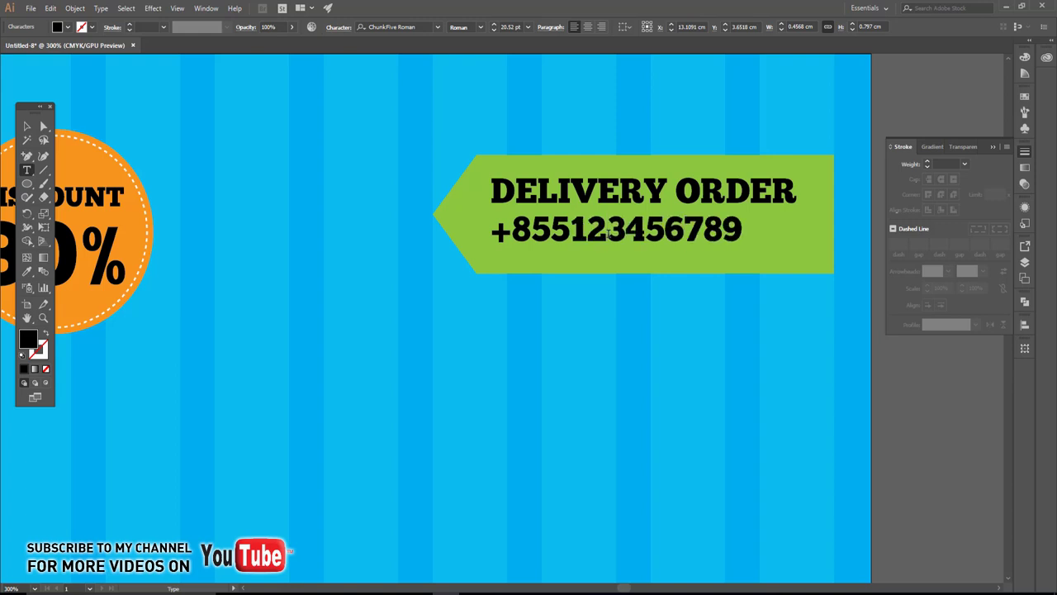
text(0)
click(27, 128)
Widen the phone number line, then copy the green banner and paste it behind.
drag(764, 249, 795, 249)
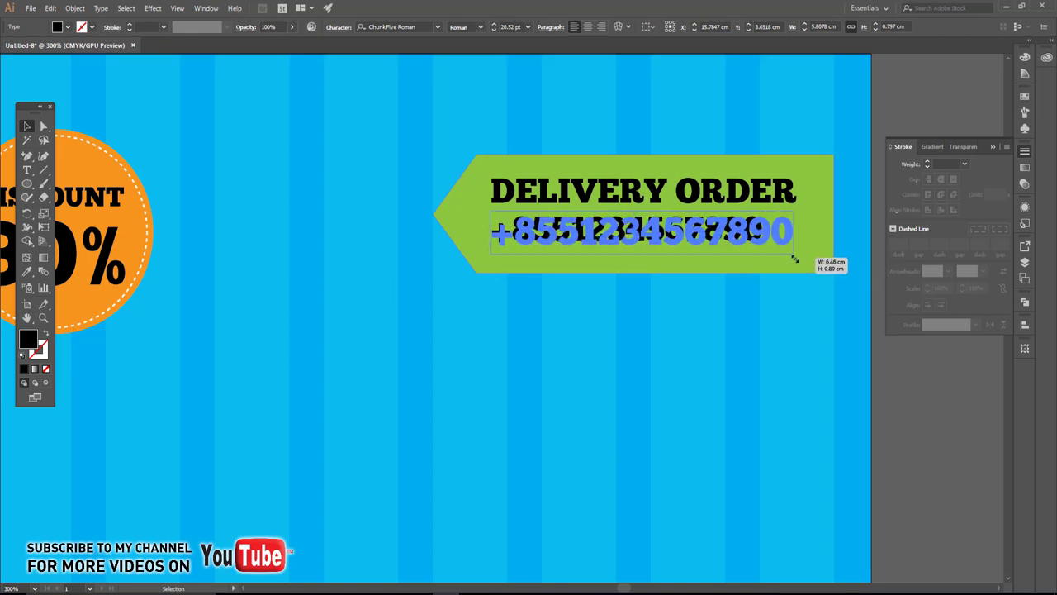
click(818, 237)
click(51, 8)
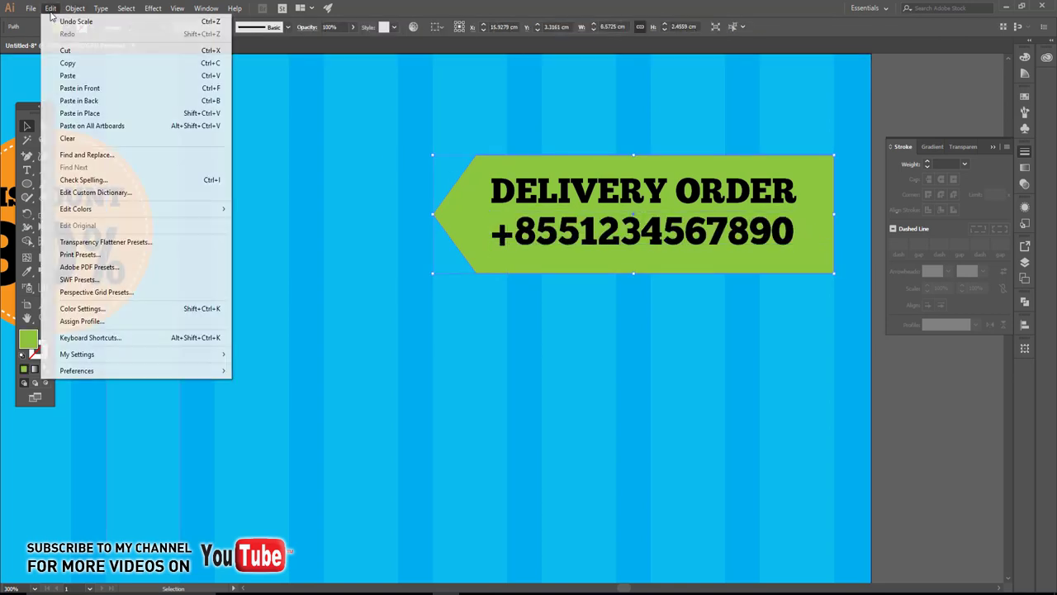
click(67, 62)
click(52, 8)
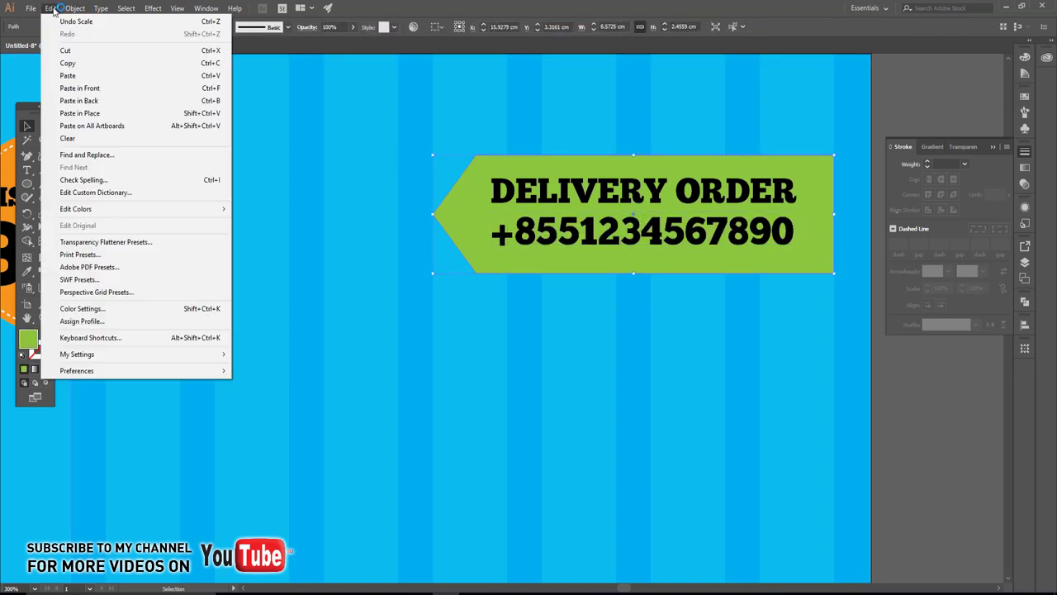
click(79, 100)
Fill the back copy black and nudge it down and left as a shadow.
key(Down)
key(Down)
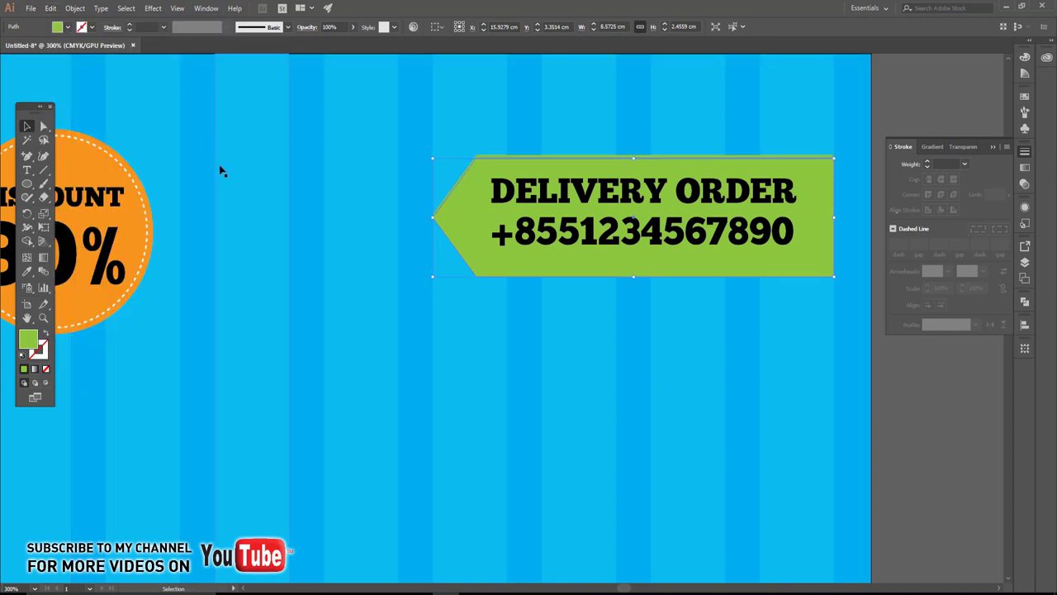
click(69, 28)
click(34, 49)
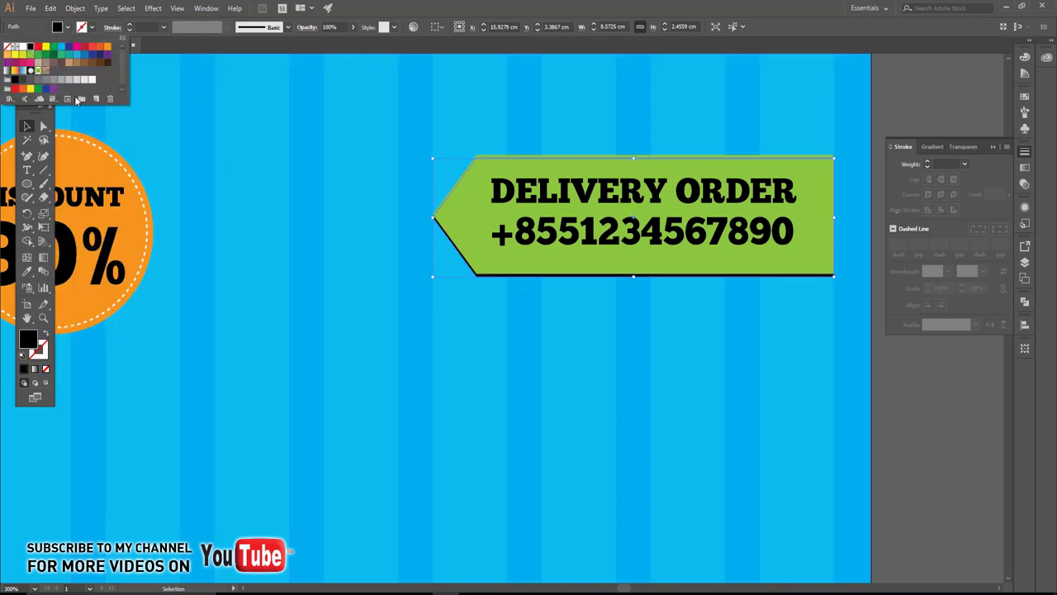
drag(496, 240, 417, 228)
key(Left)
key(Left)
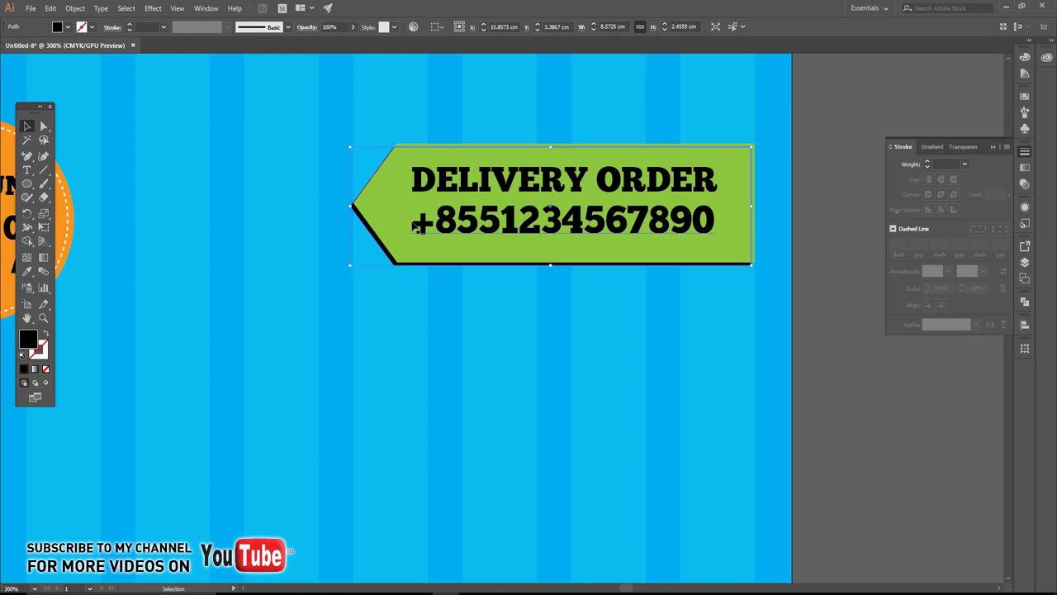
key(Down)
click(785, 272)
key(ctrl+minus)
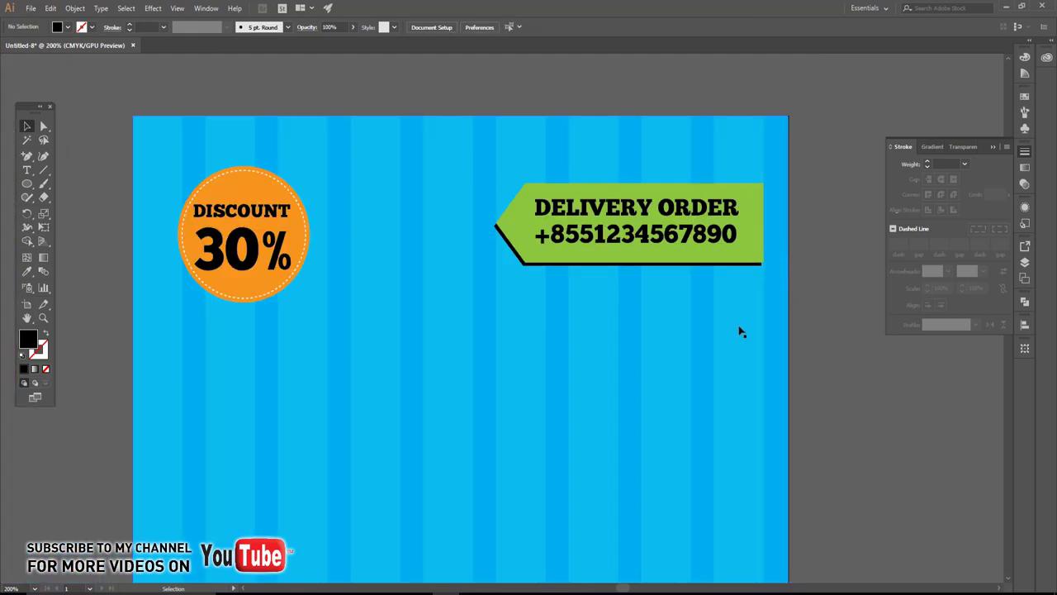
drag(561, 360, 606, 311)
Draw a large circle in the middle of the flyer with the Ellipse tool.
key(ctrl+minus)
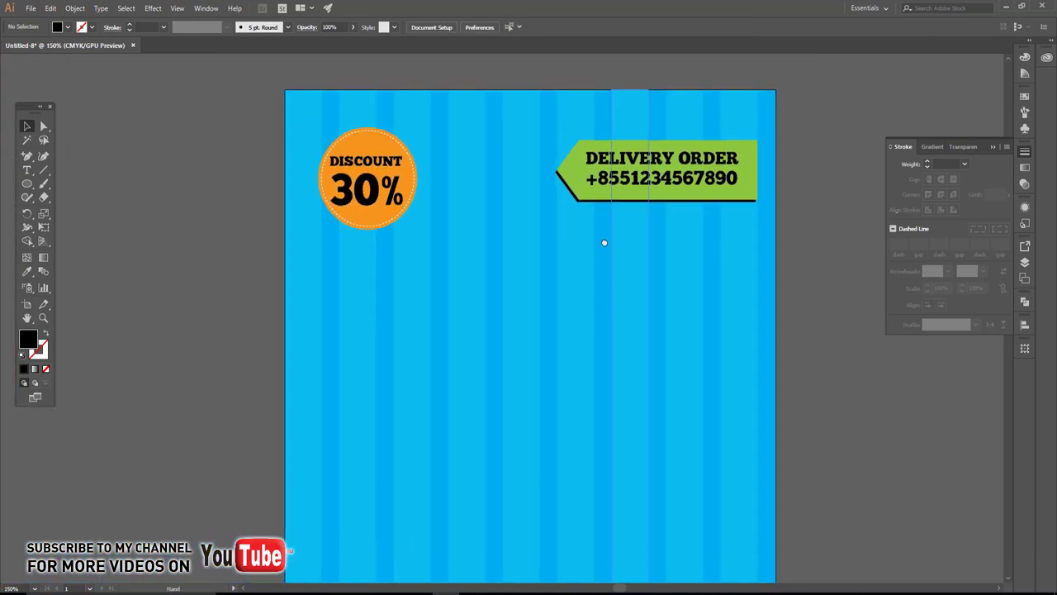
click(27, 186)
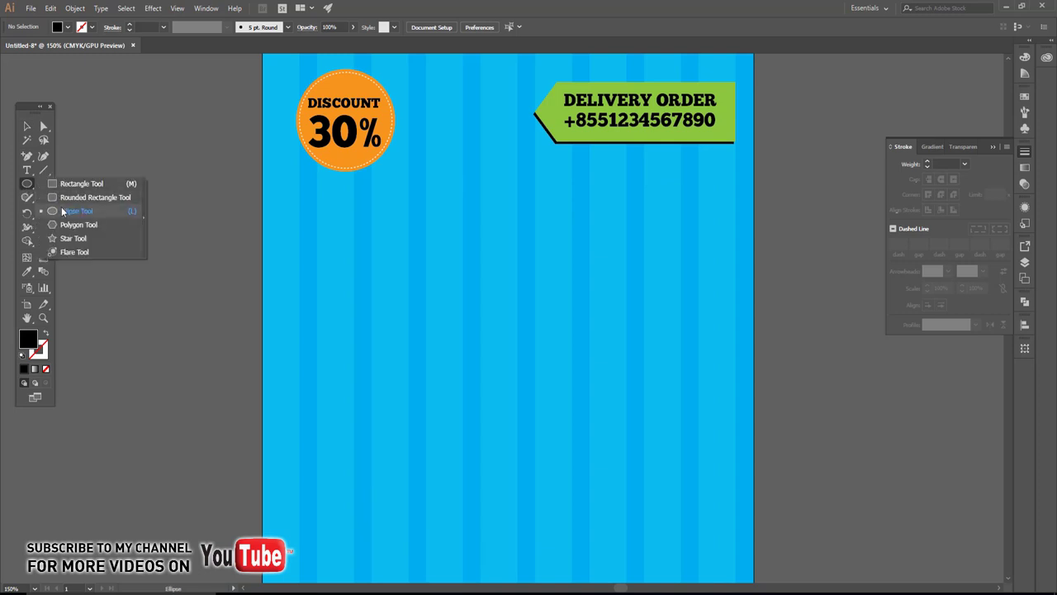
click(76, 211)
mouse_move(419, 185)
mouse_down()
mouse_move(569, 376)
mouse_move(667, 439)
mouse_up()
click(27, 127)
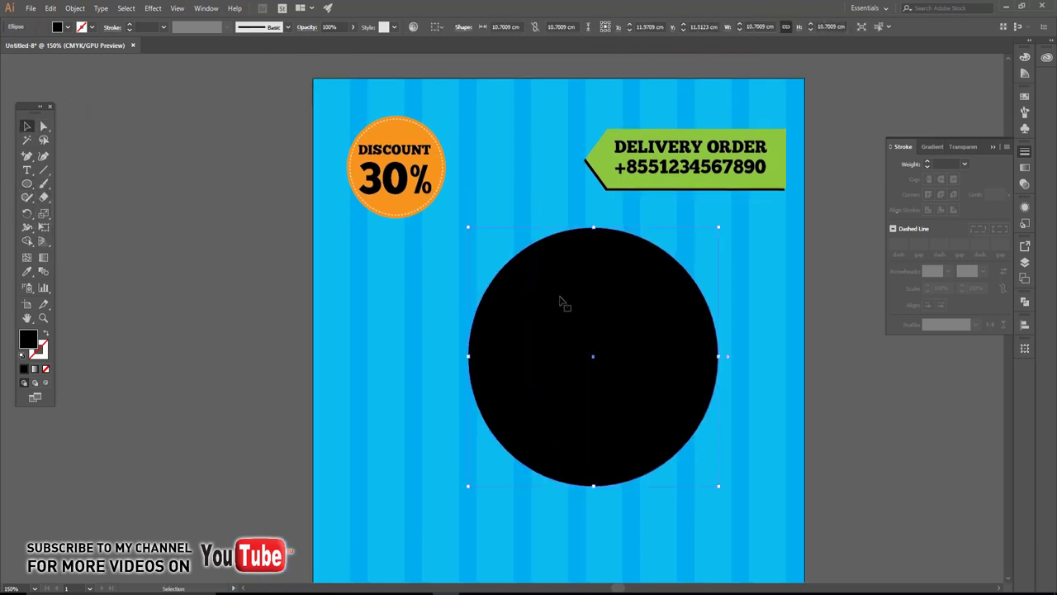
drag(562, 302, 528, 298)
Align the circle to the artboard and enlarge it around its centre.
click(443, 27)
click(463, 65)
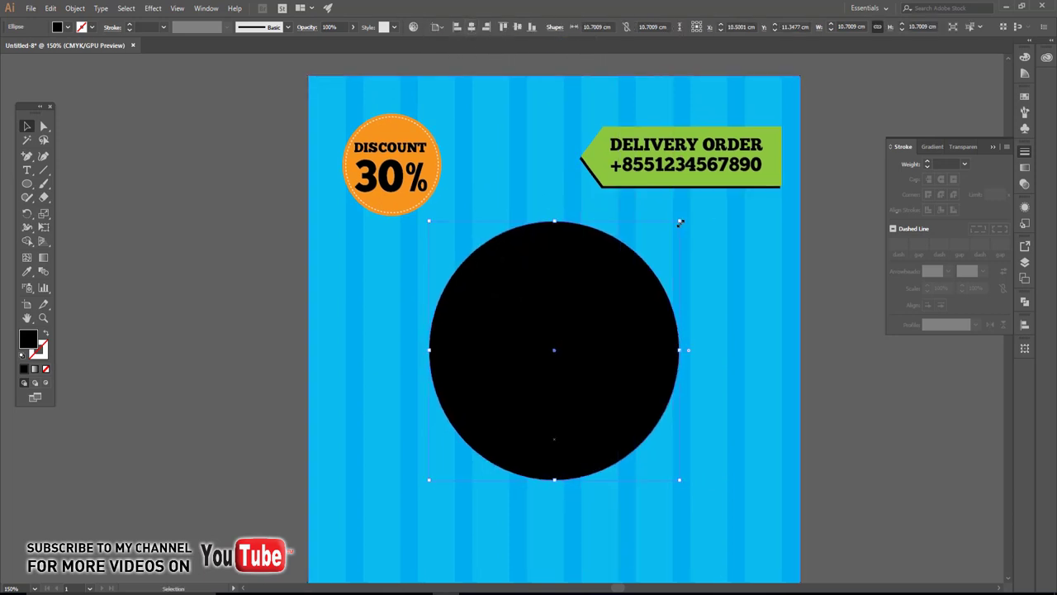
drag(680, 223, 696, 206)
drag(489, 157, 468, 211)
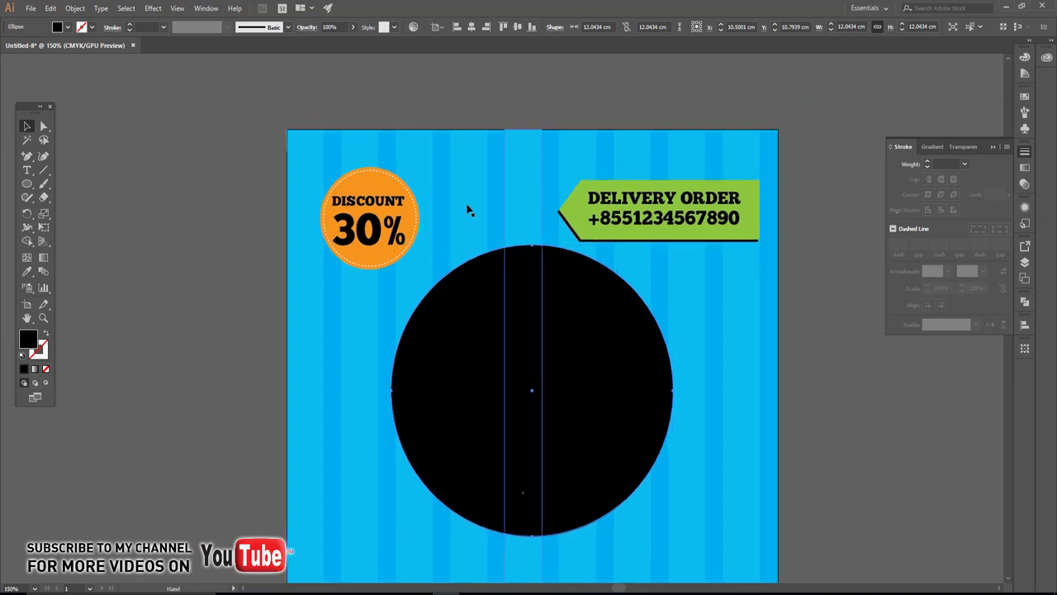
Lock the background stripe group in the Layers panel.
click(684, 151)
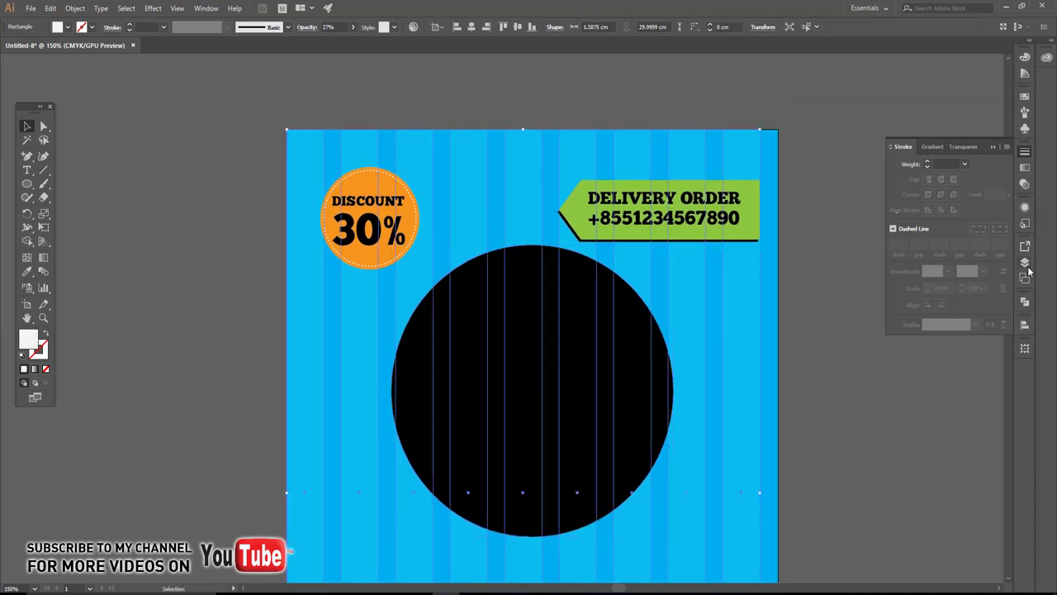
click(1026, 266)
click(915, 259)
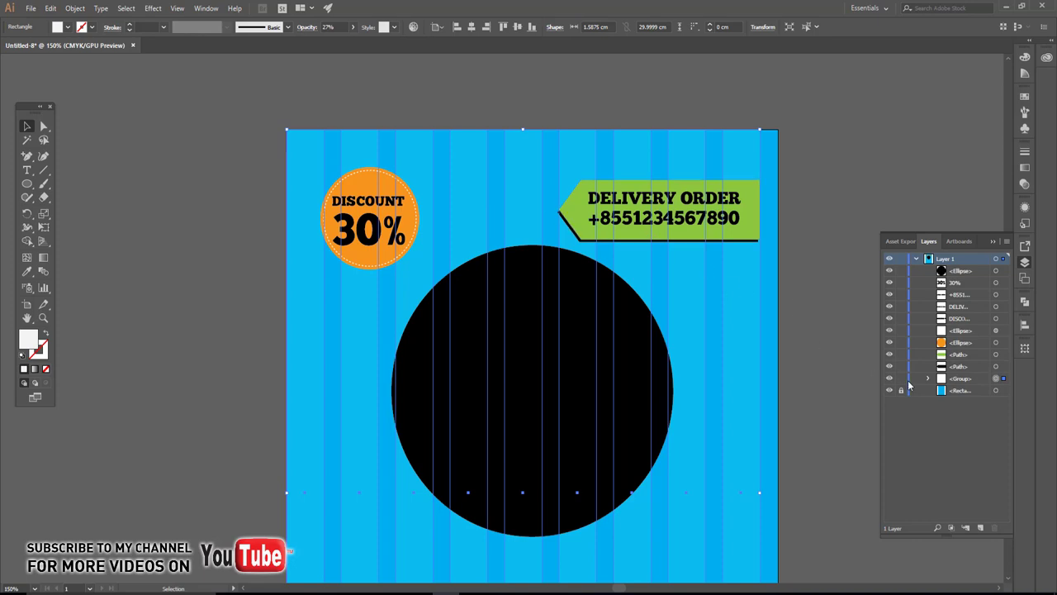
click(901, 379)
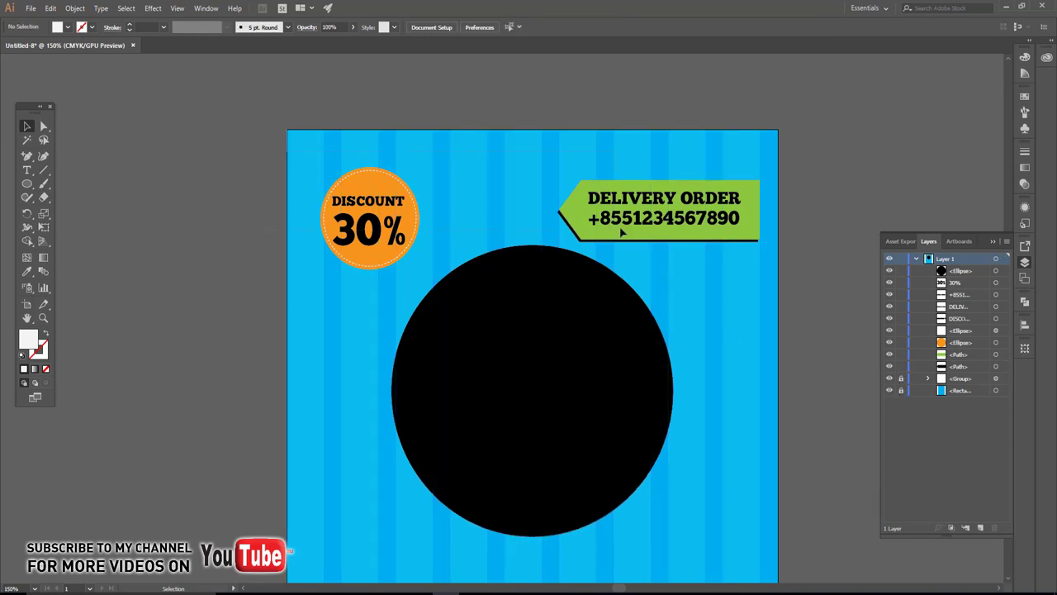
Move the badge and delivery banner up, then enlarge the black circle up-left and up-right.
drag(621, 233, 621, 221)
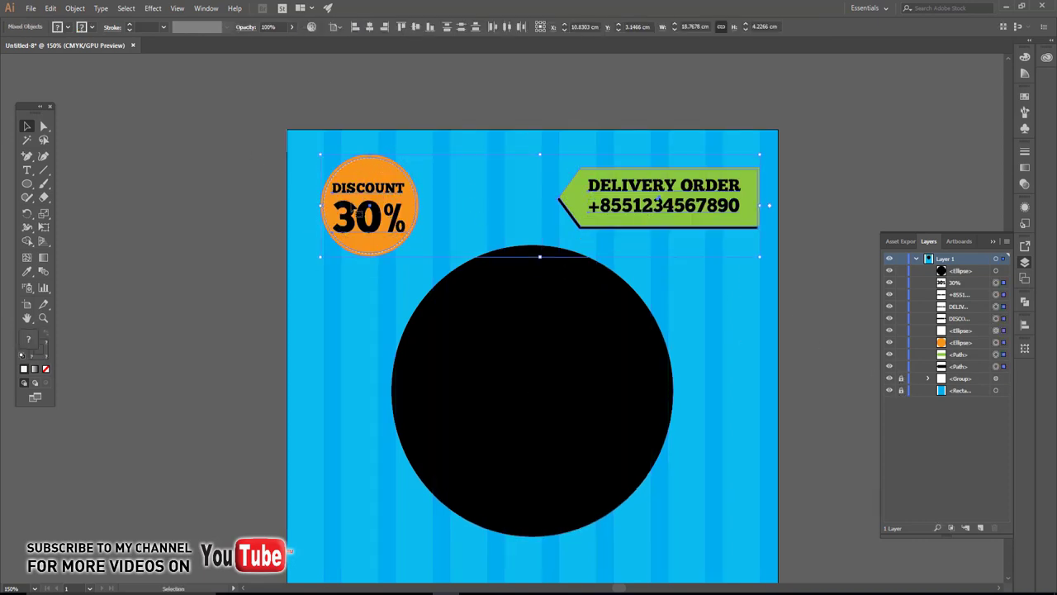
click(510, 325)
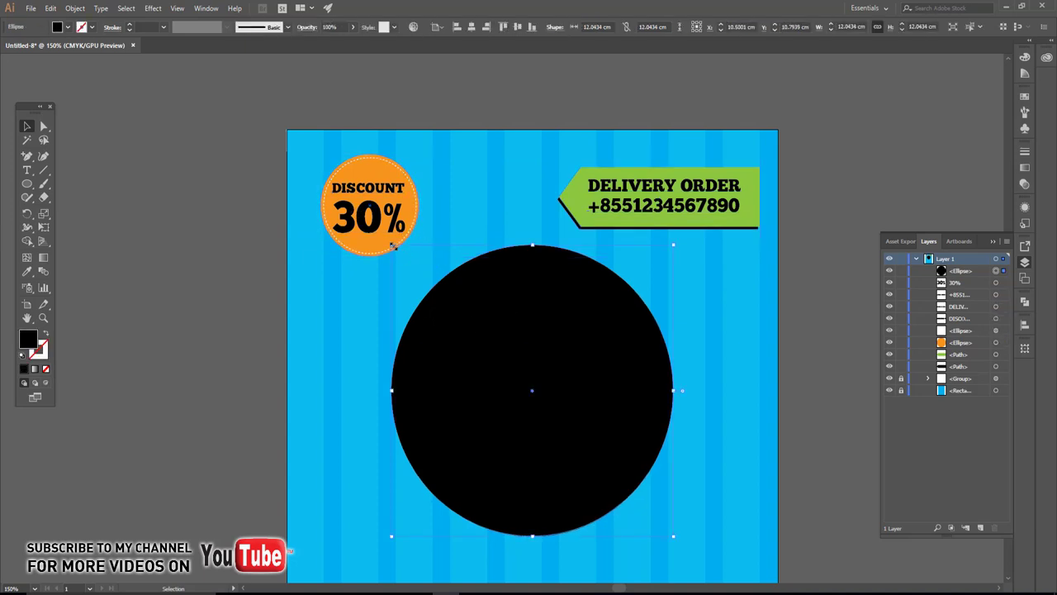
drag(392, 245, 345, 197)
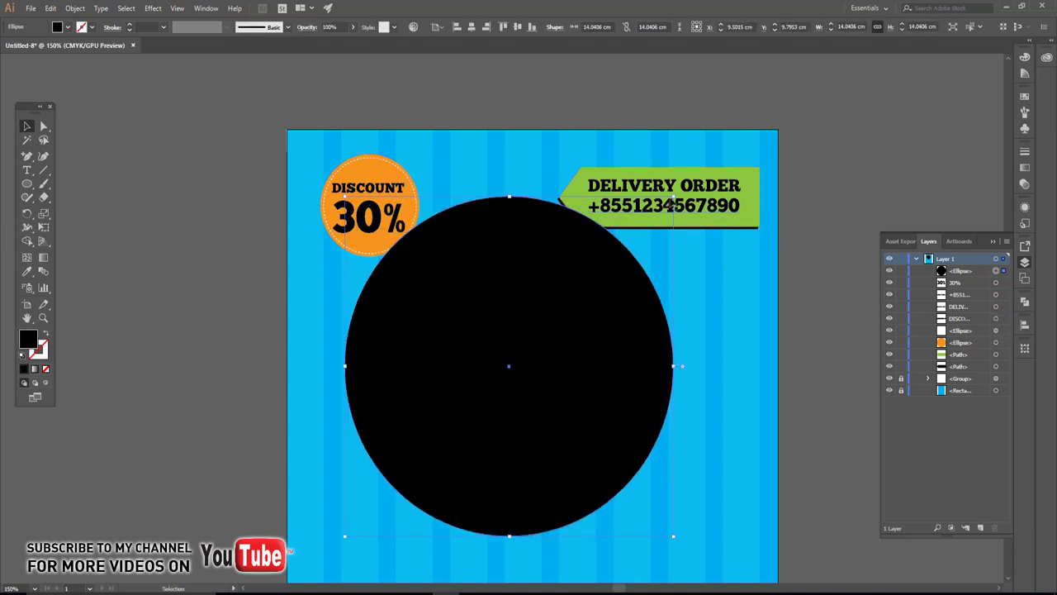
drag(673, 199, 692, 177)
Send the black circle to back, bring the striped circle forward, then bring the black circle above it.
right_click(591, 282)
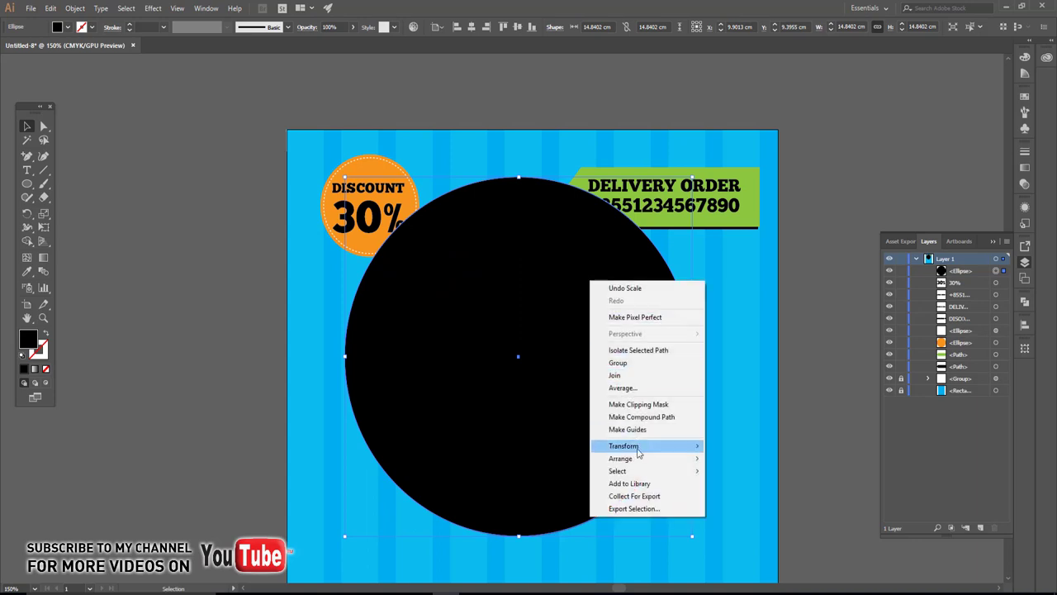
click(747, 495)
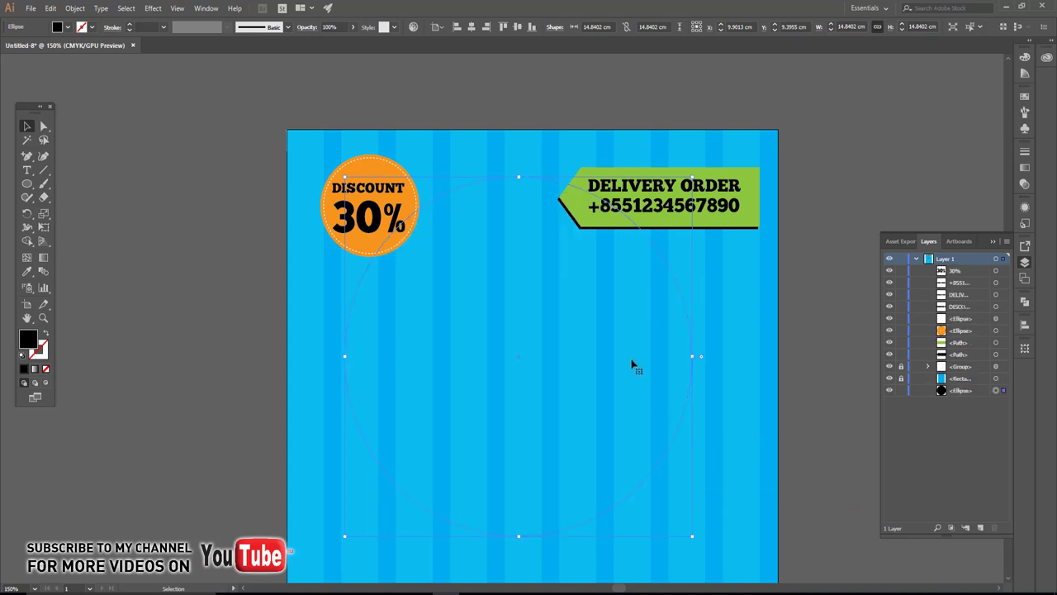
right_click(632, 363)
mouse_move(658, 524)
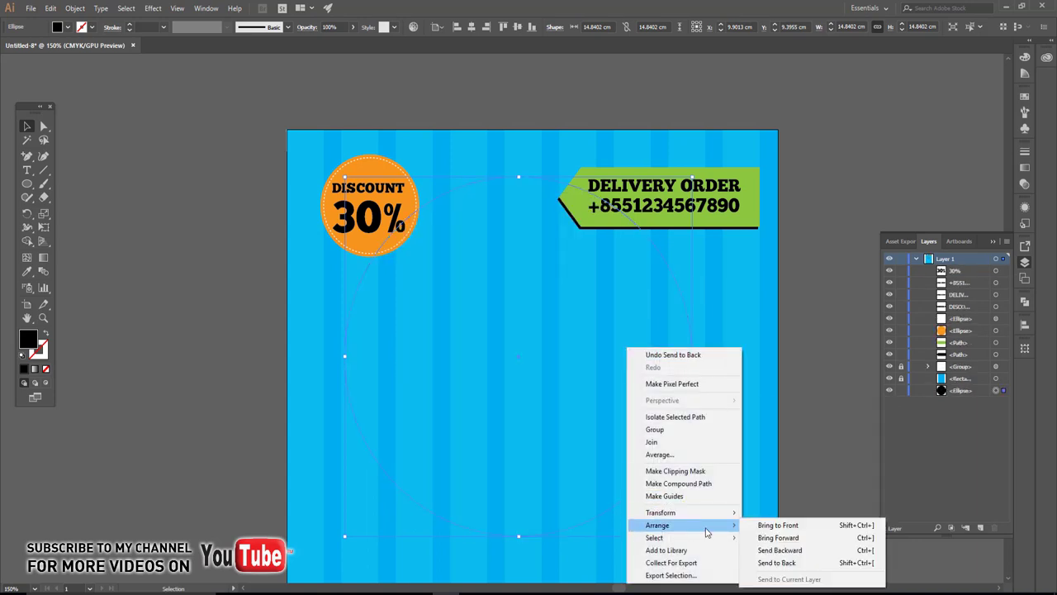
click(765, 538)
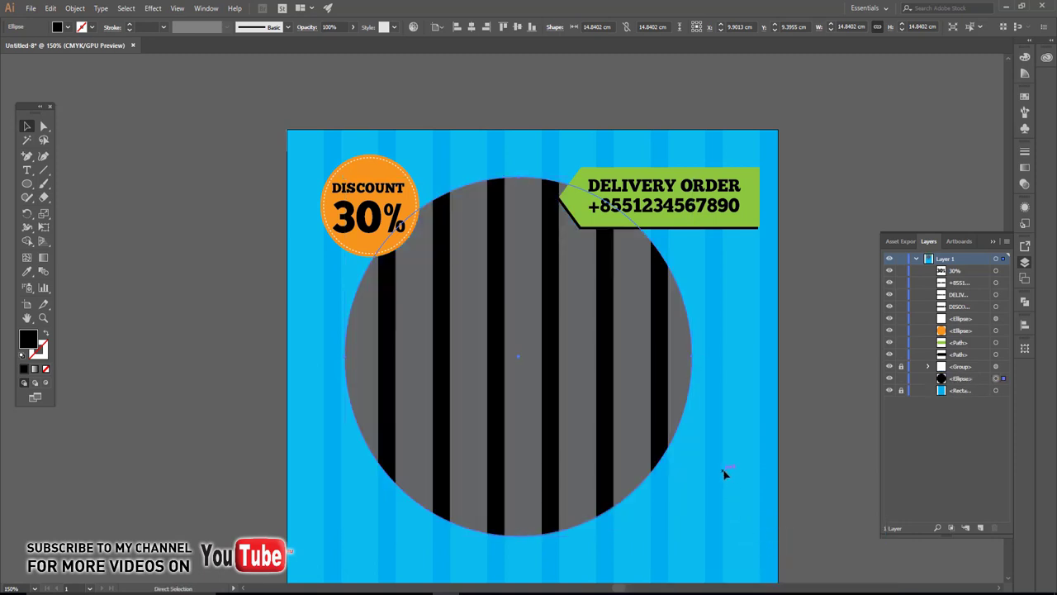
key(ctrl+bracketright)
scroll(653, 300, down, 3)
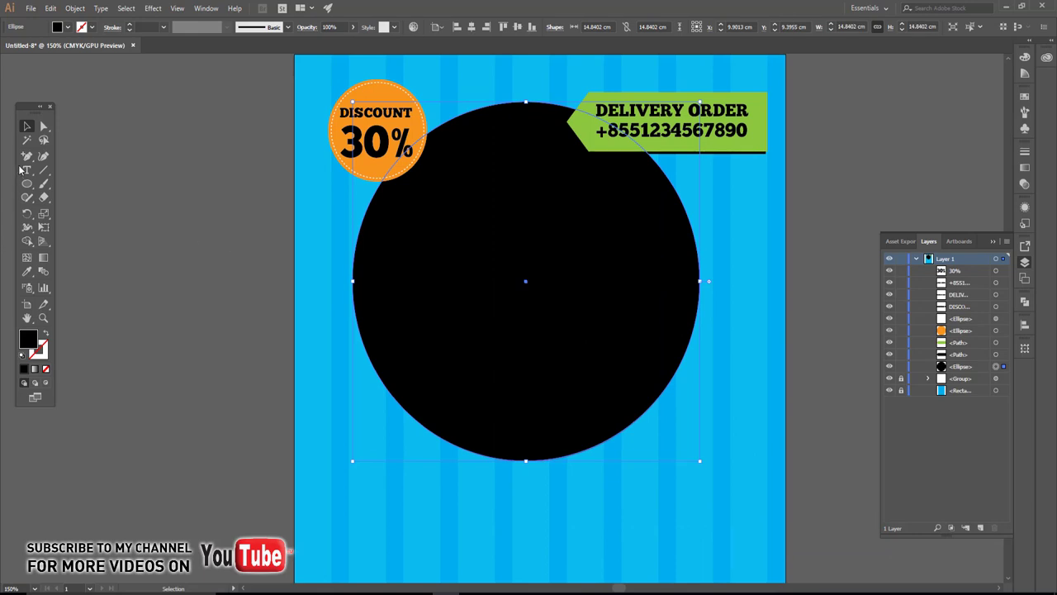
Draw a wide orange bar across the circle, tilt it upward to the right and make it taller.
drag(33, 185, 83, 183)
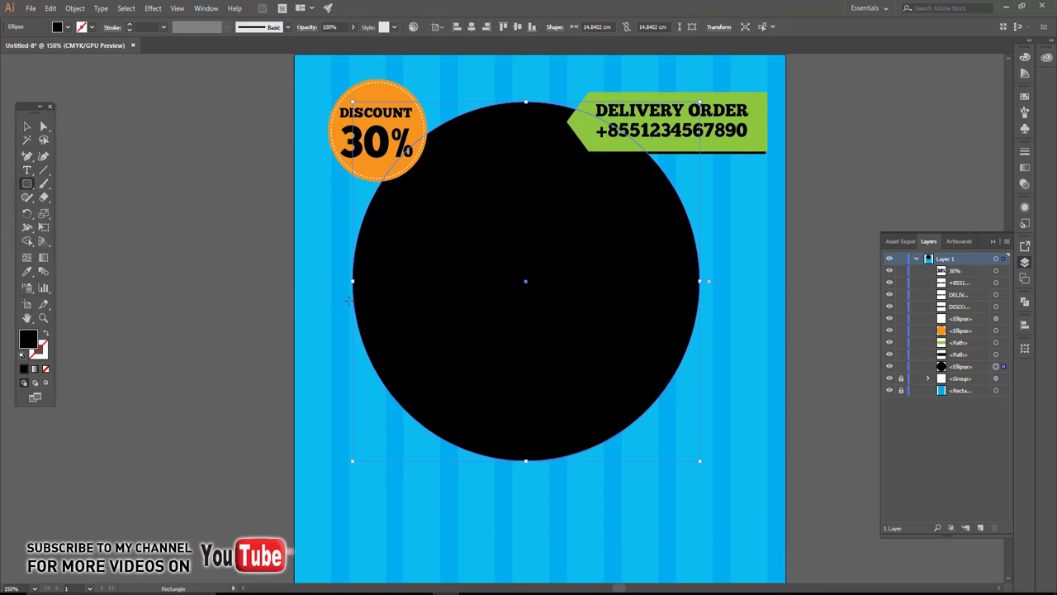
drag(348, 301, 726, 388)
key(v)
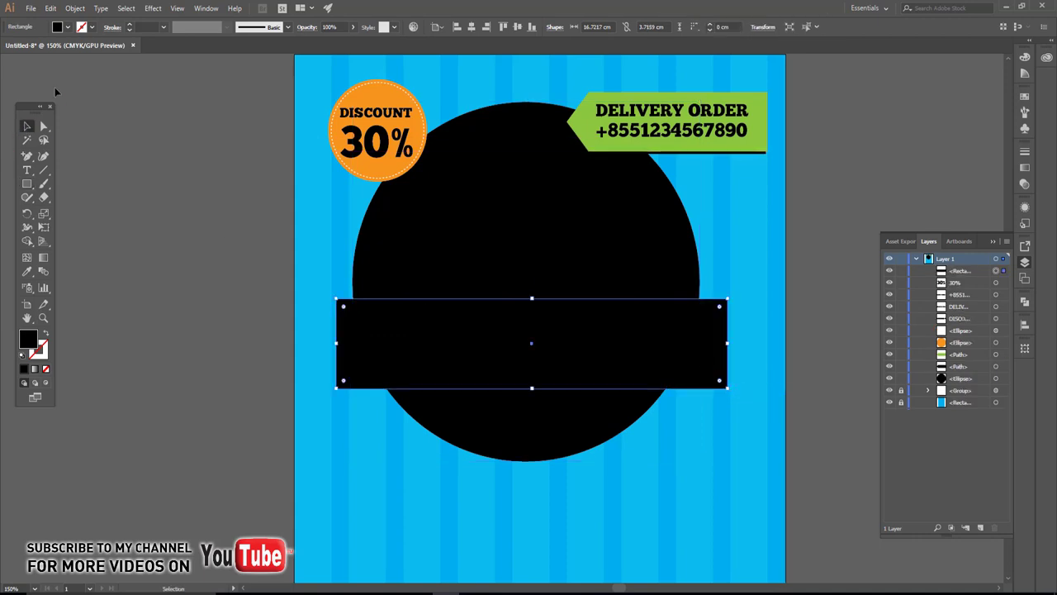
click(70, 27)
click(107, 50)
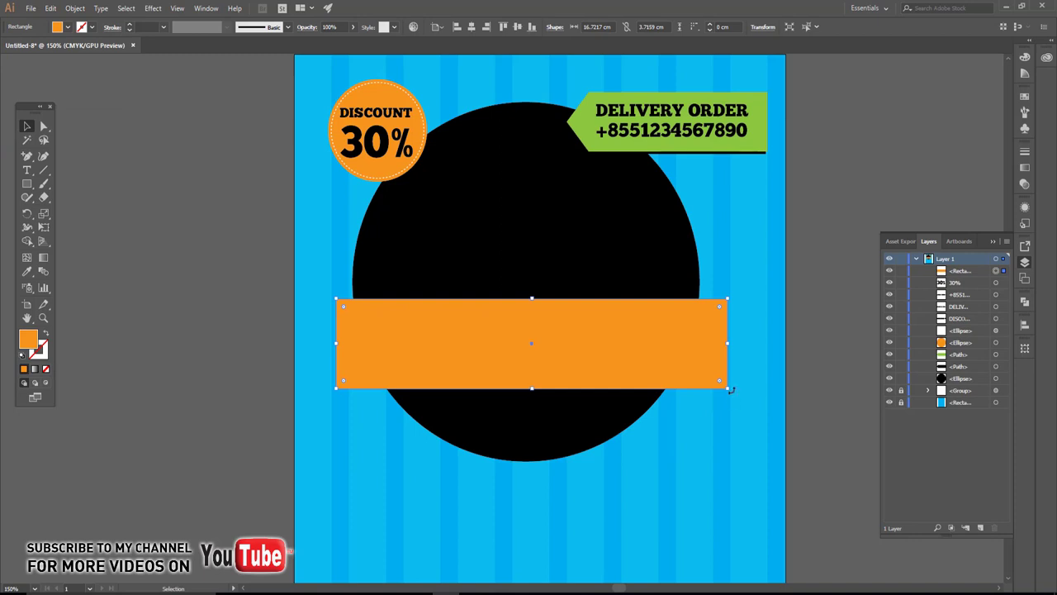
drag(729, 388, 748, 354)
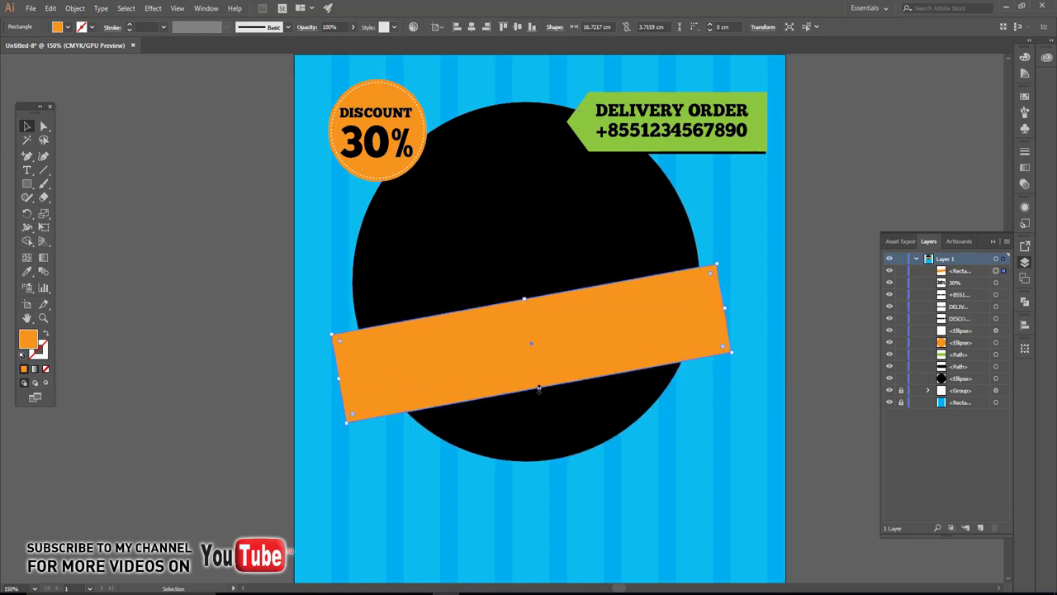
drag(538, 386, 541, 402)
Pull the bar's bottom corner anchors inward with Direct Selection to slant its ends.
click(46, 128)
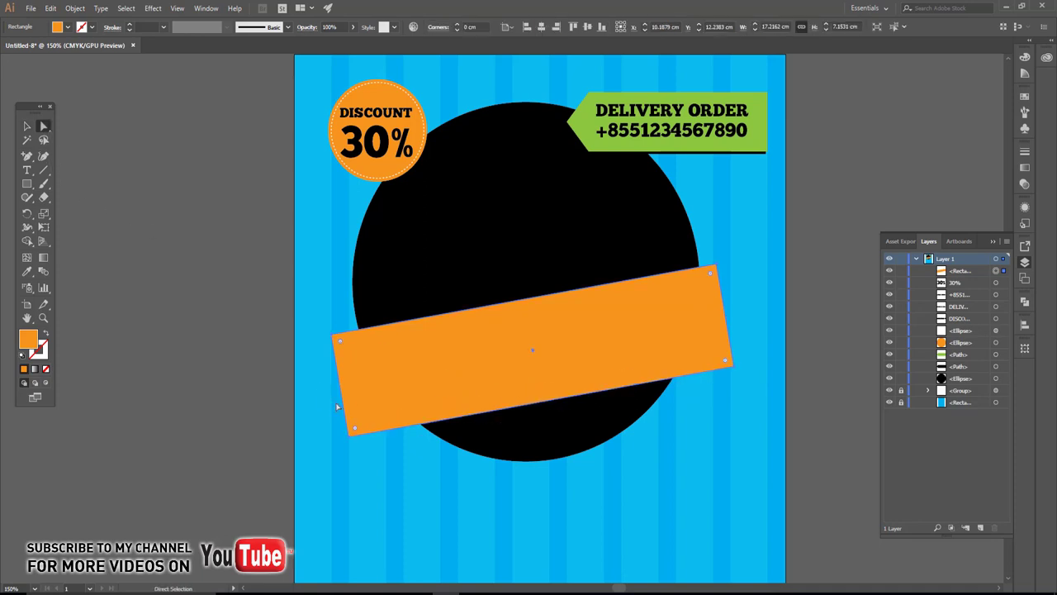
drag(353, 429, 377, 433)
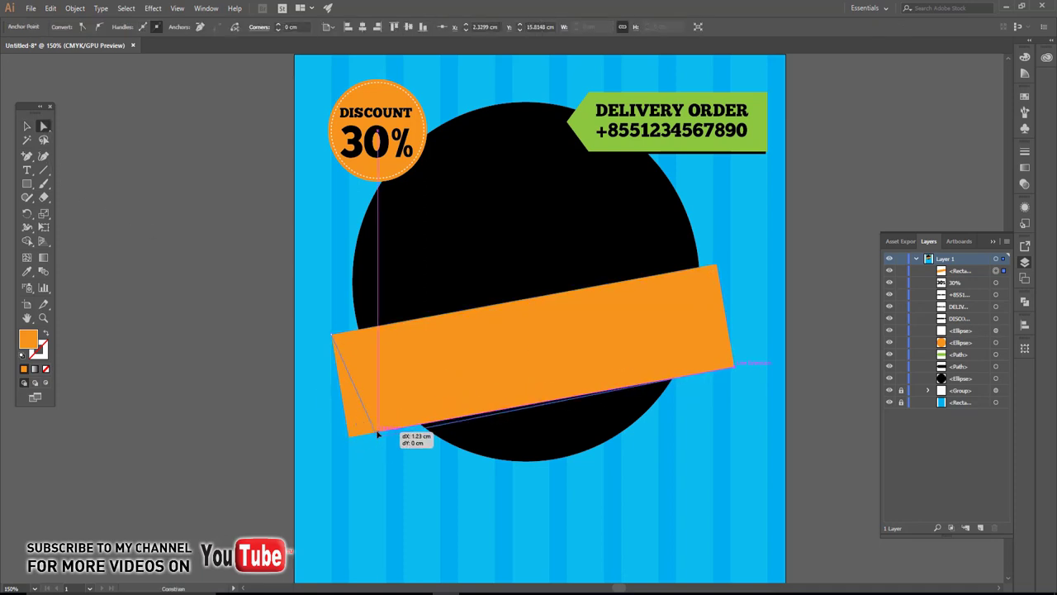
drag(378, 433, 384, 422)
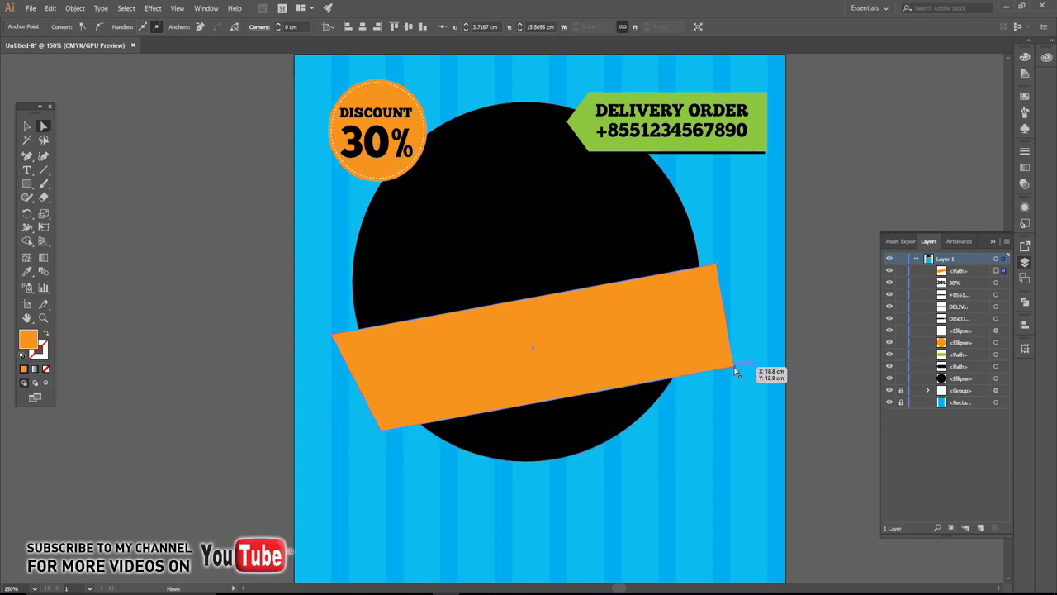
drag(734, 372, 701, 372)
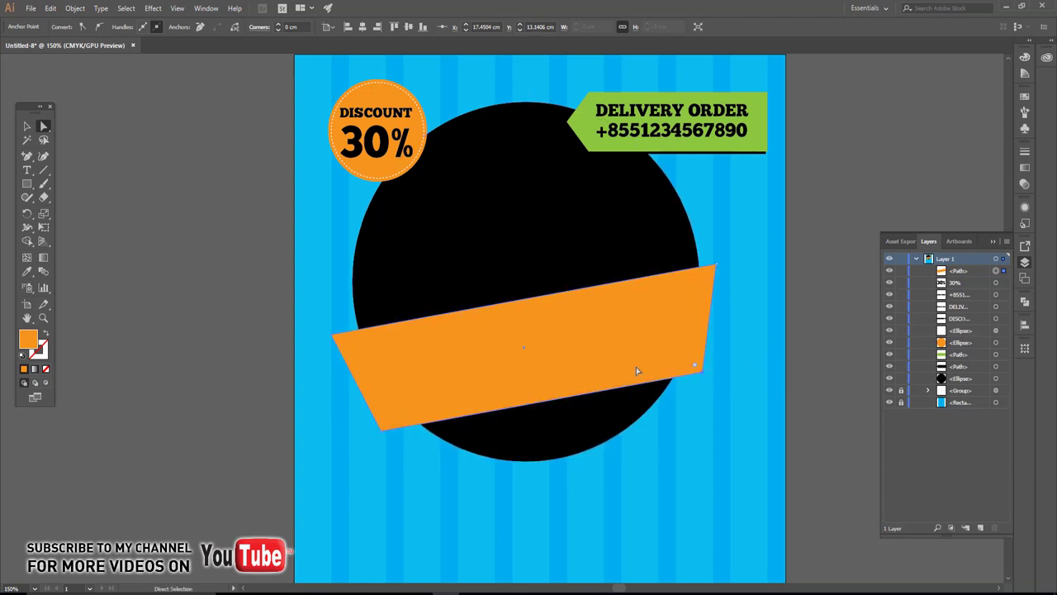
click(26, 125)
click(93, 200)
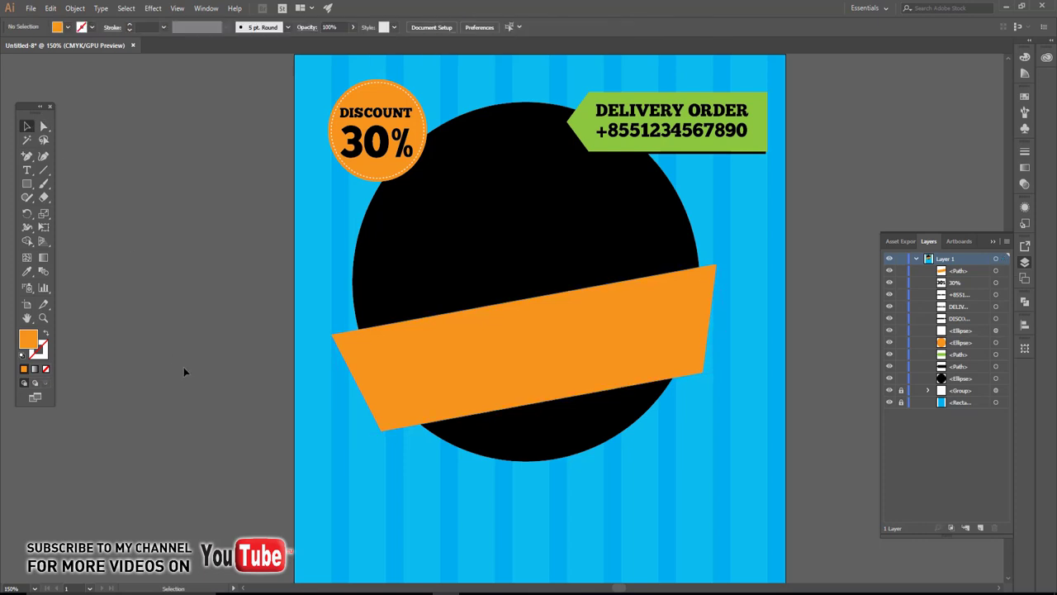
click(396, 401)
Paste a copy of the banner in front, shrink it and nudge it below the banner.
scroll(439, 368, down, 2)
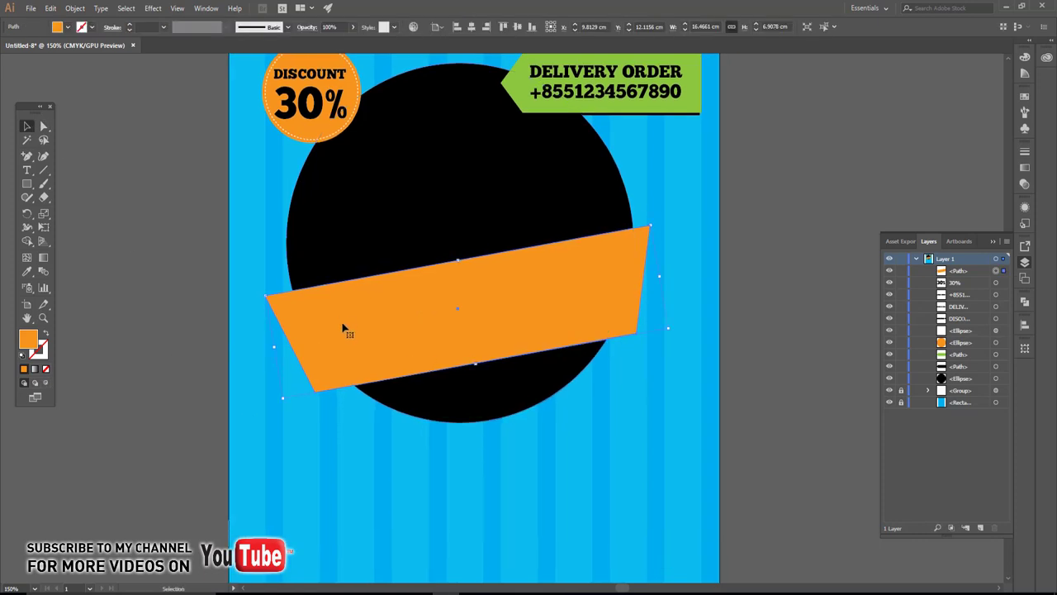
click(50, 8)
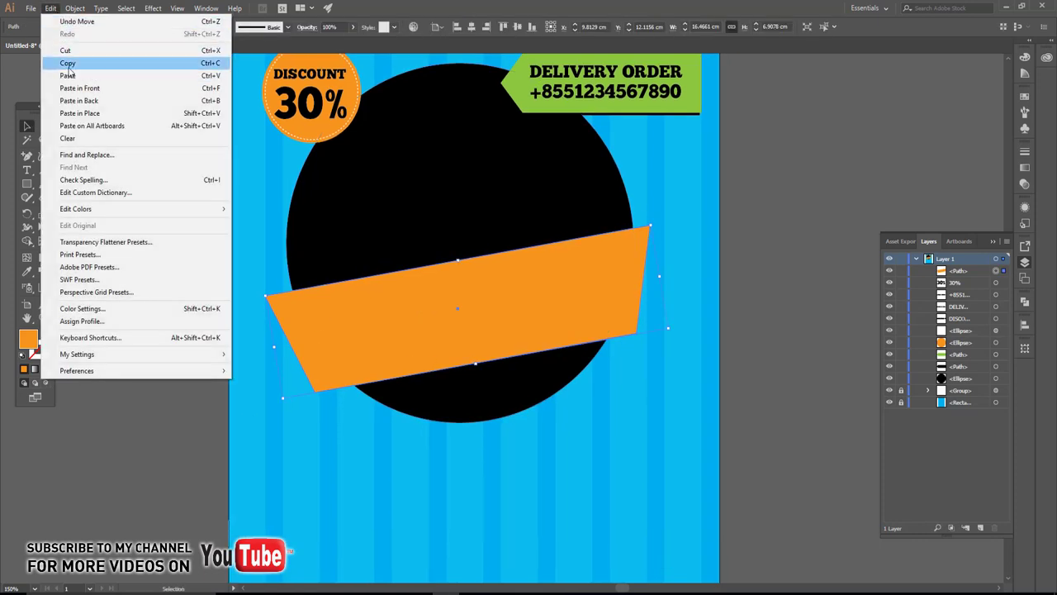
click(79, 87)
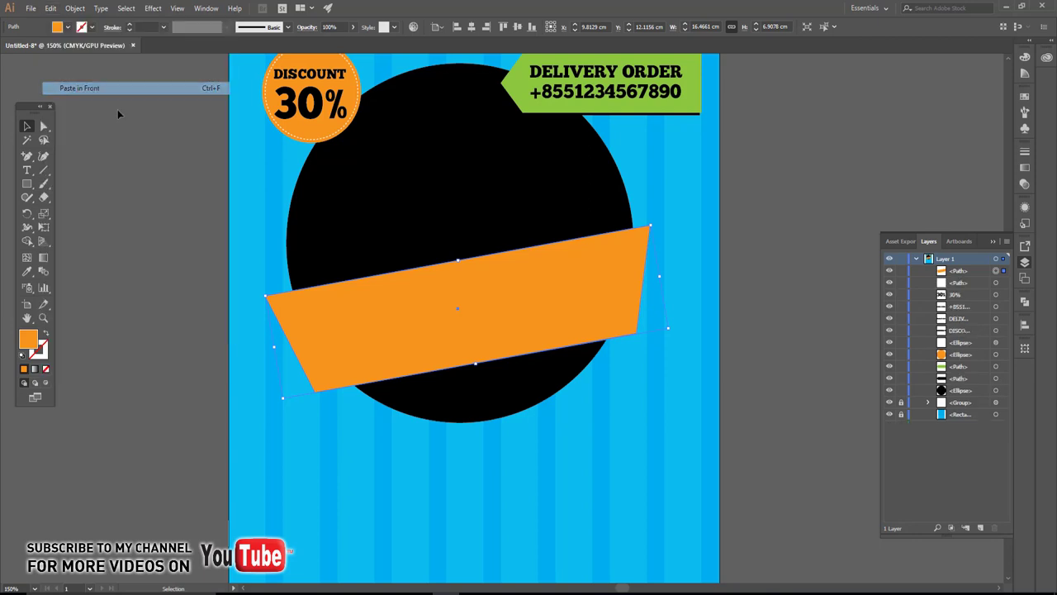
drag(269, 299, 316, 319)
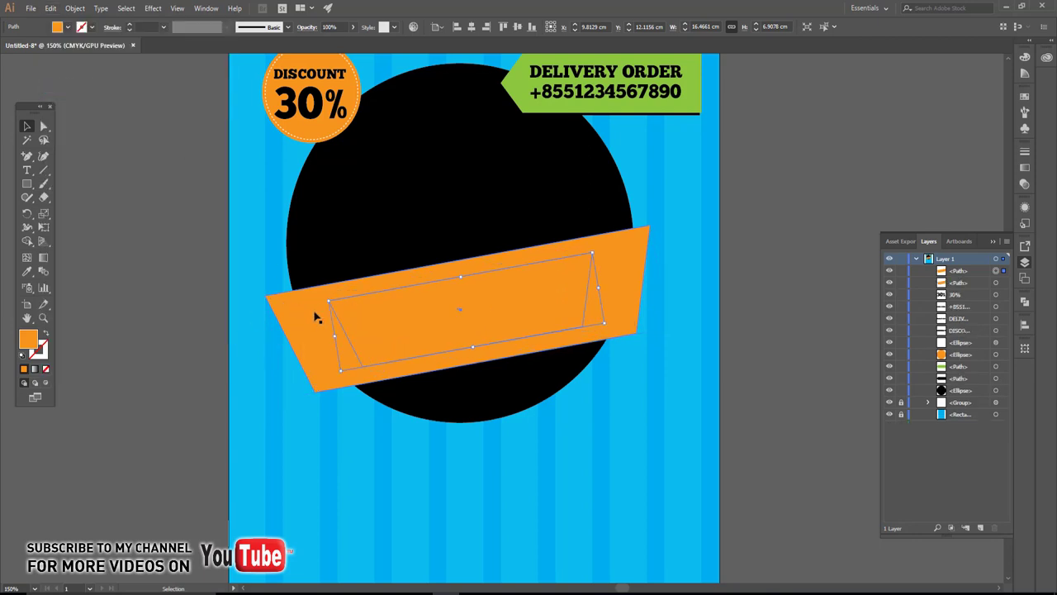
key(shift+Down)
key(shift+Down)
key(shift+Down)
key(shift+Down)
key(shift+Down)
key(shift+Down)
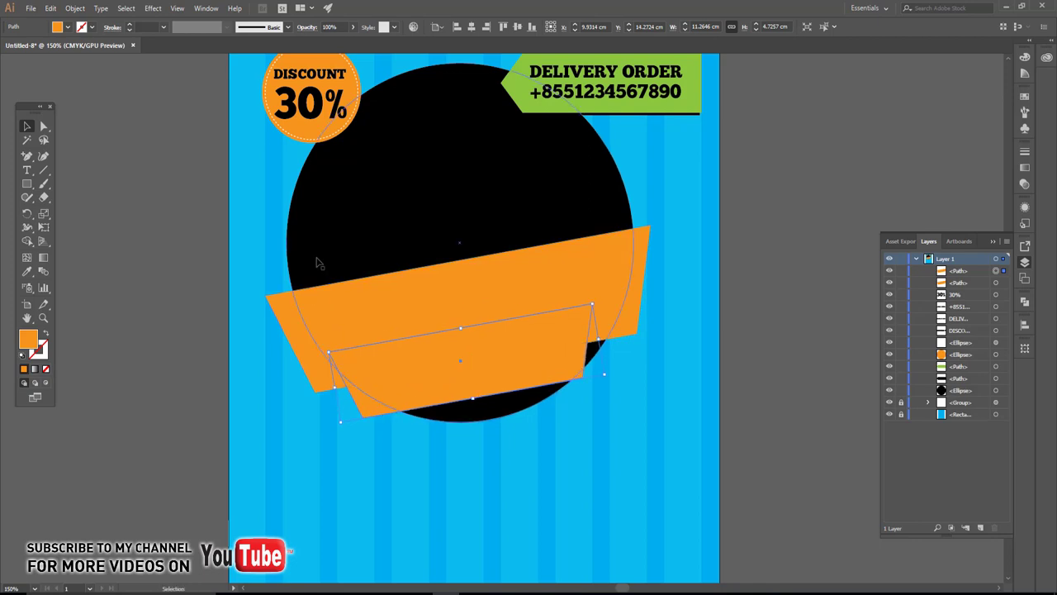
Enlarge the lower copy slightly, fill it red-orange and move it up a little.
click(528, 287)
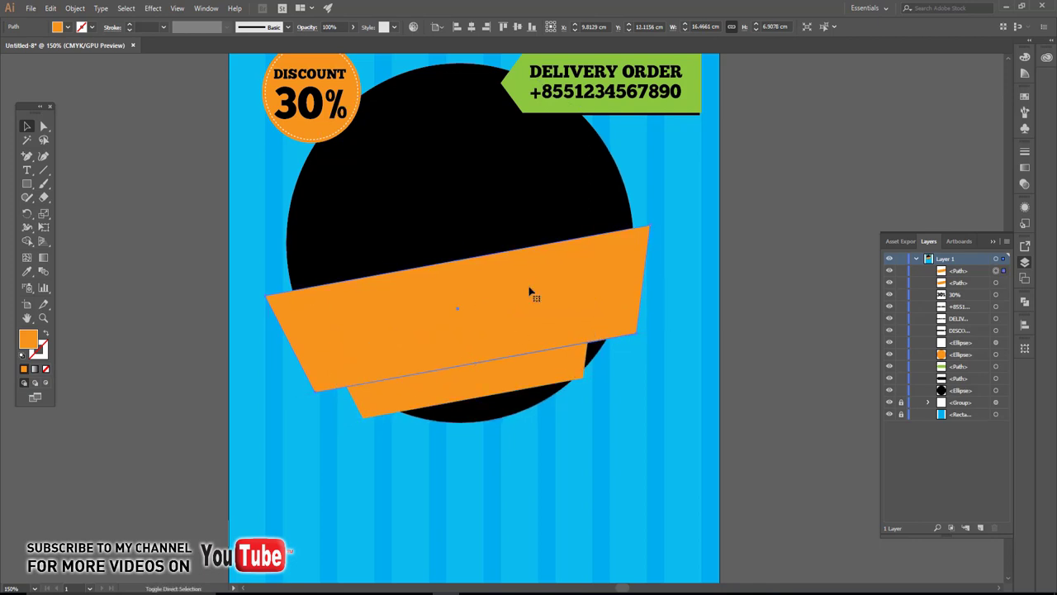
click(559, 369)
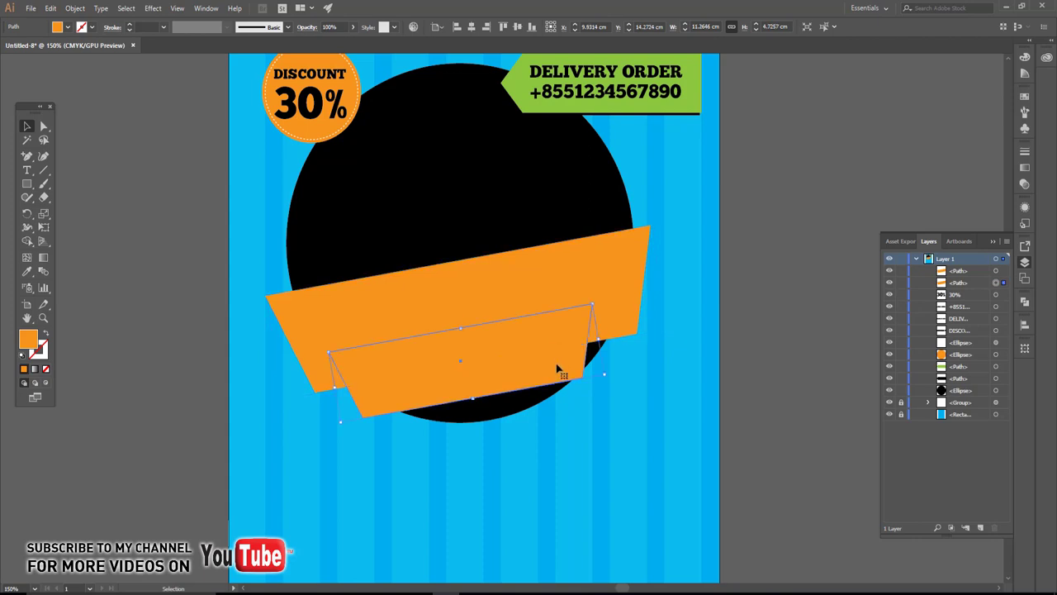
drag(605, 376, 624, 376)
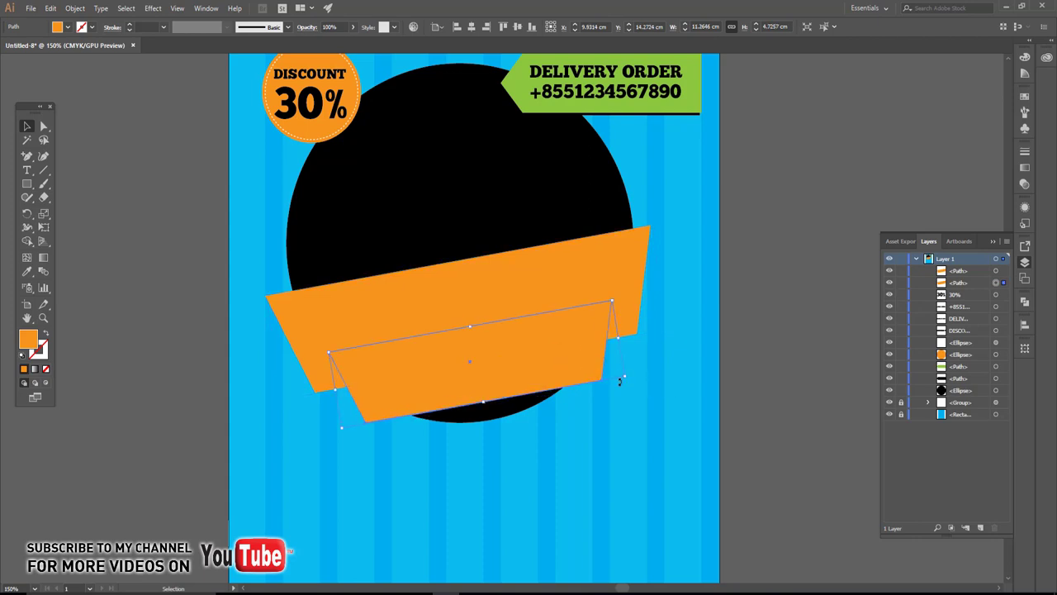
click(67, 27)
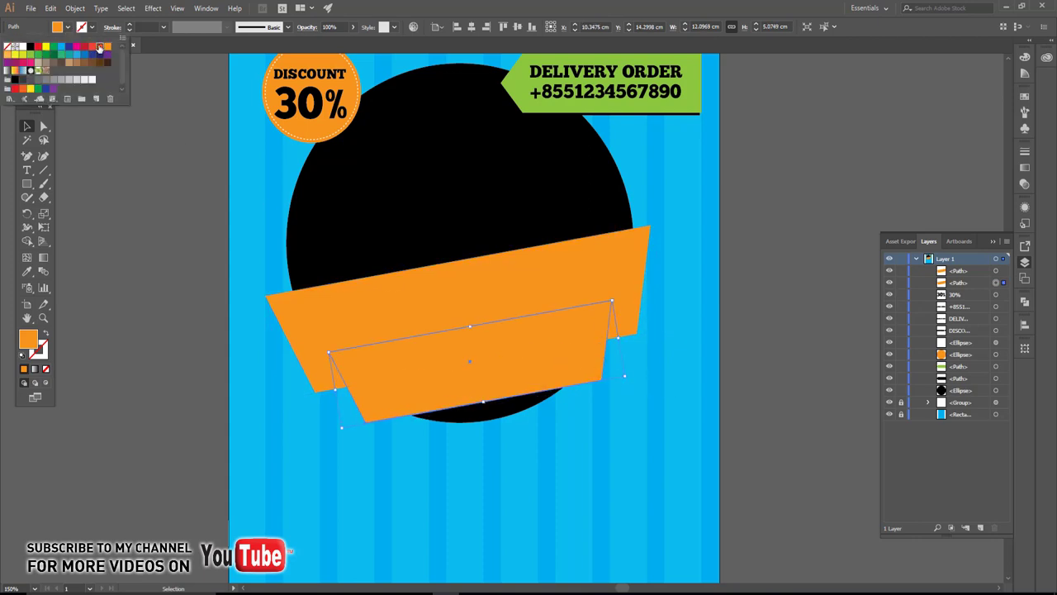
click(99, 48)
drag(448, 388, 429, 364)
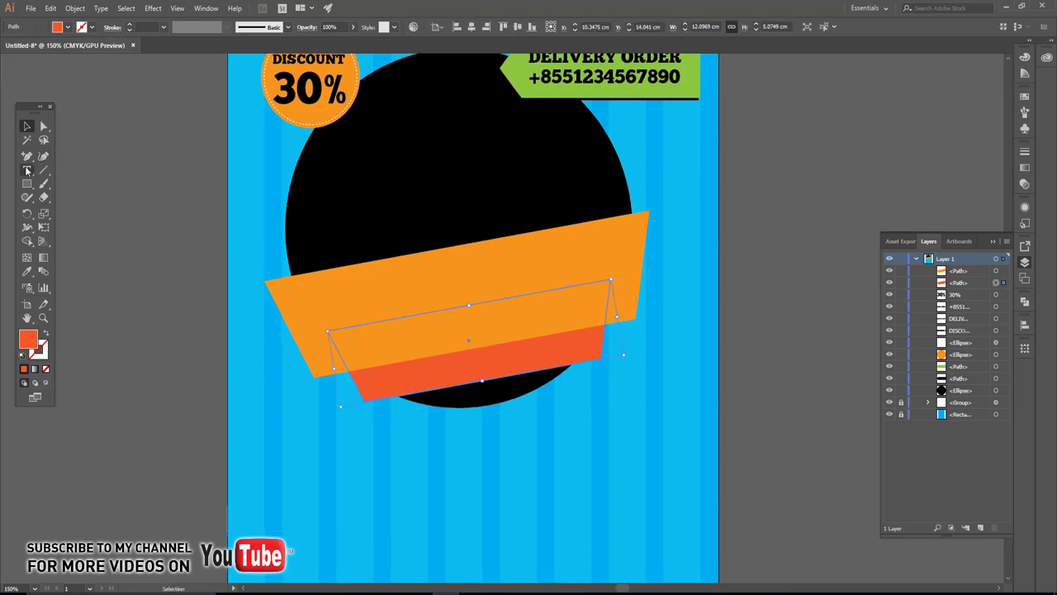
drag(31, 159, 75, 153)
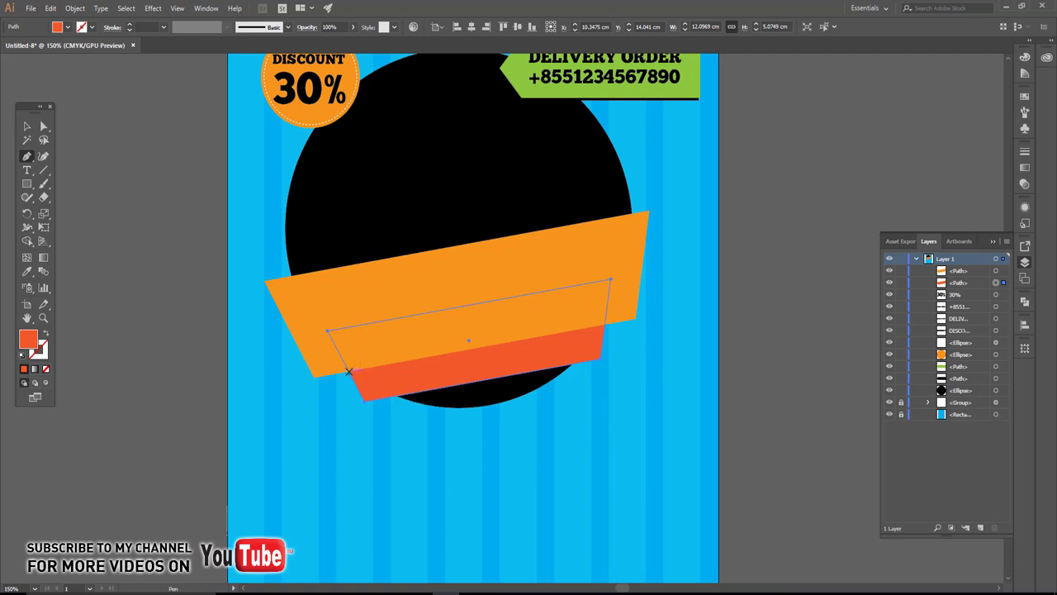
Draw a closed Pen-tool shape along the orange banner's lower edge.
click(347, 371)
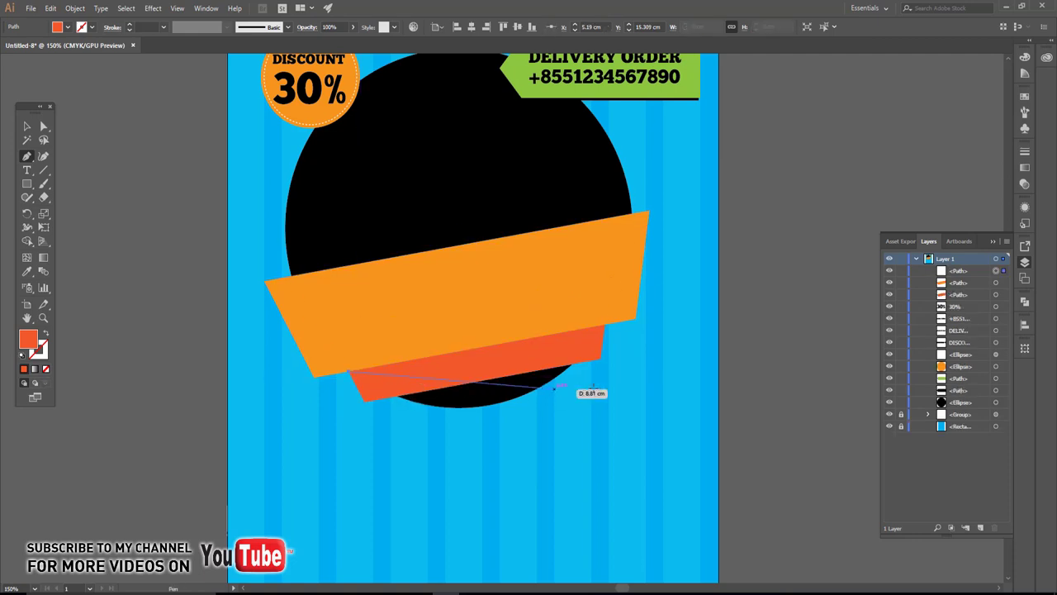
click(598, 361)
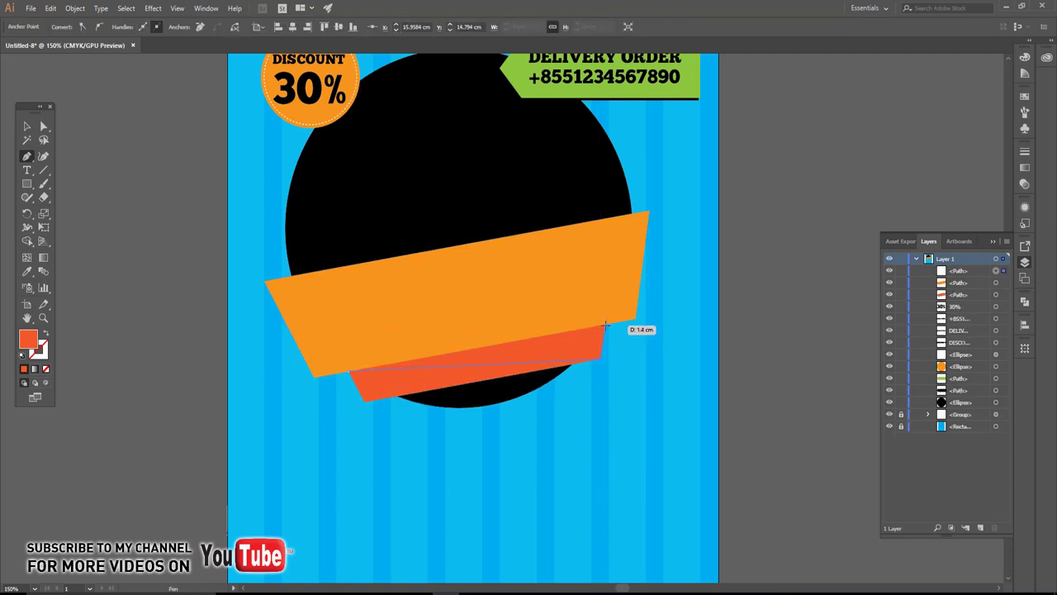
click(604, 325)
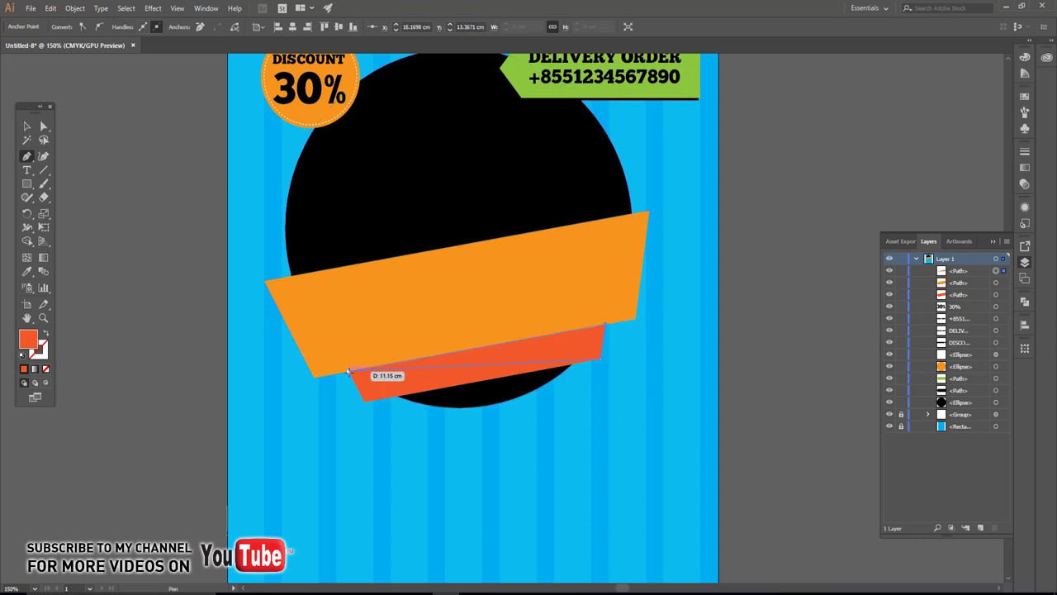
click(26, 126)
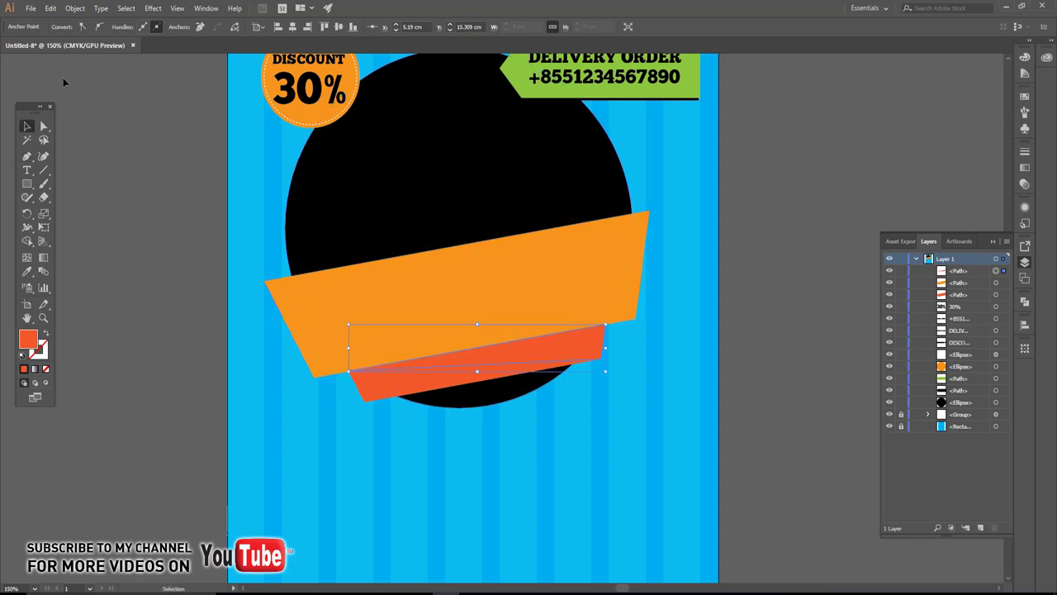
click(157, 327)
click(410, 370)
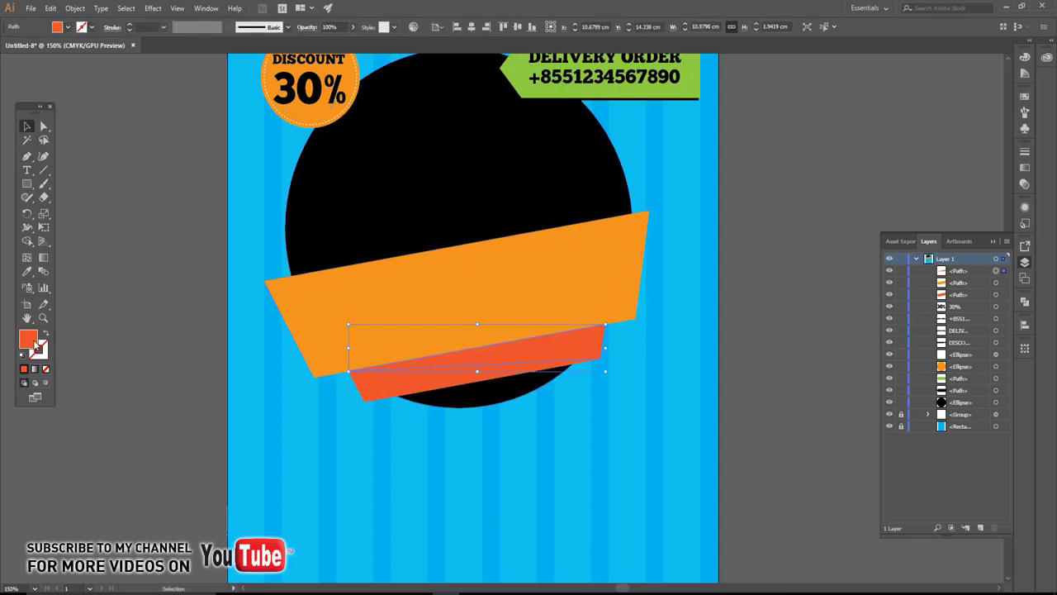
Fill the new shape with a salmon tone and lower its opacity to 24%.
double_click(34, 344)
drag(496, 237, 460, 231)
click(644, 232)
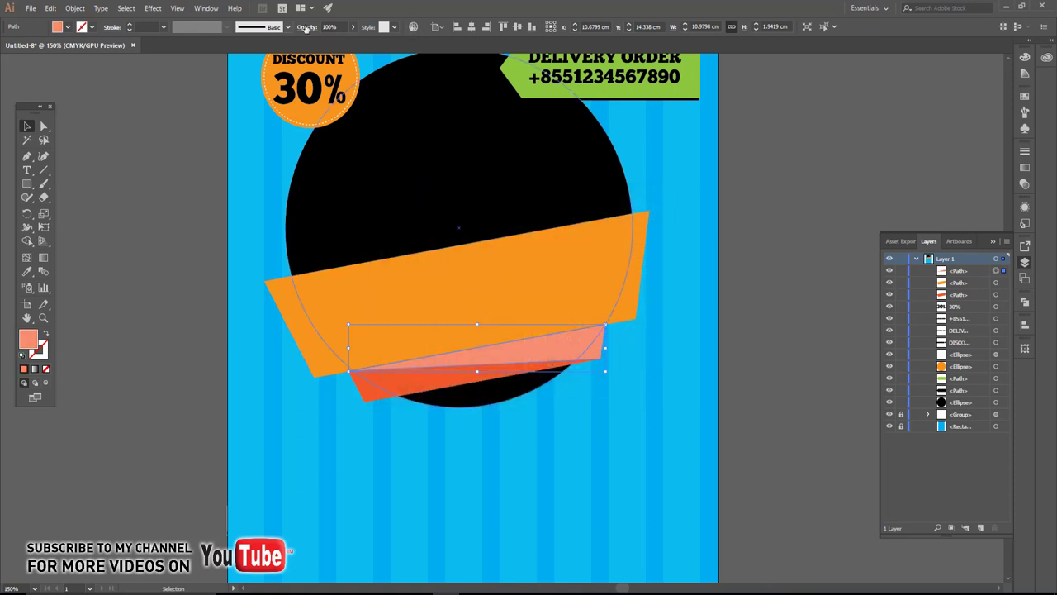
click(353, 28)
drag(343, 43, 340, 43)
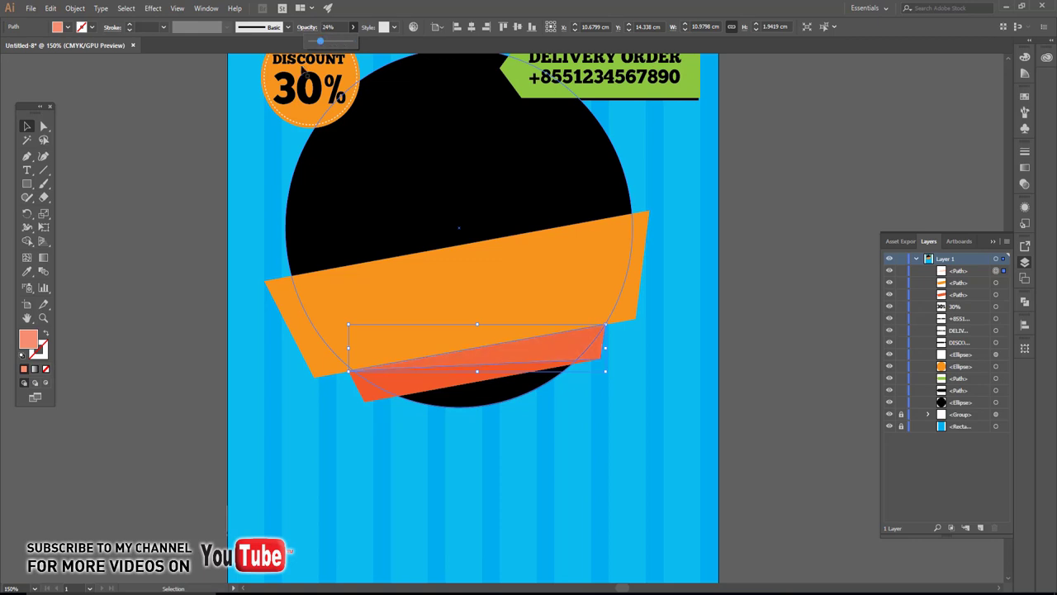
click(192, 234)
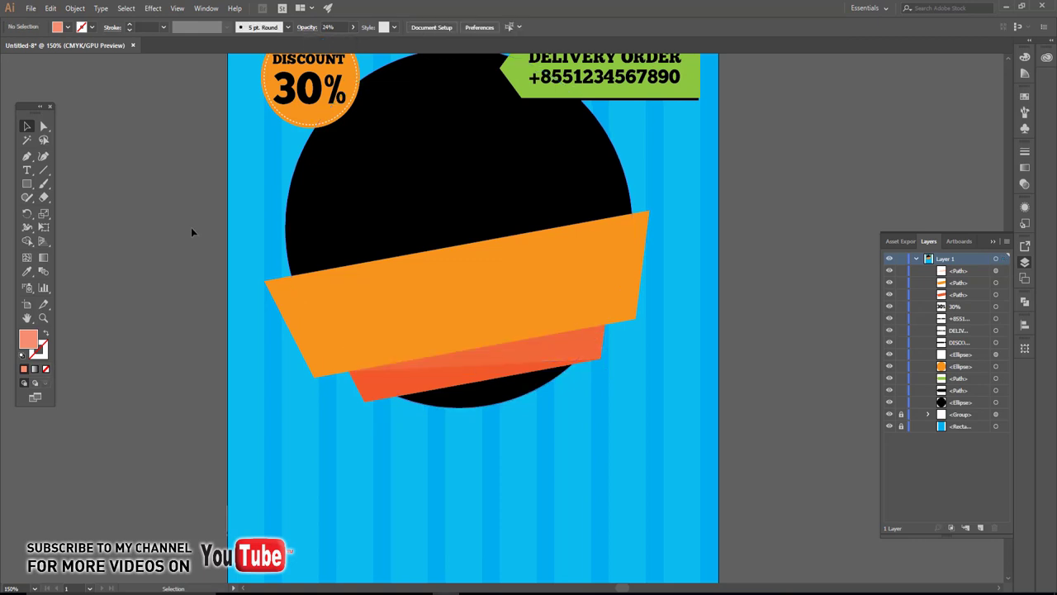
Draw a triangular tail under the ribbon and eyedropper the orange banner colour onto it.
drag(422, 424, 397, 391)
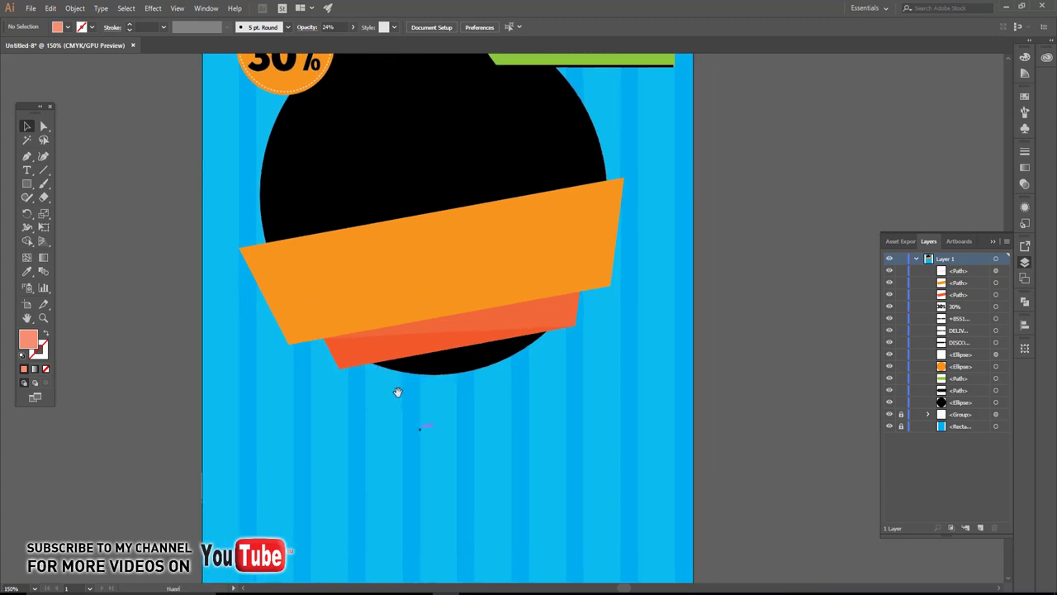
key(p)
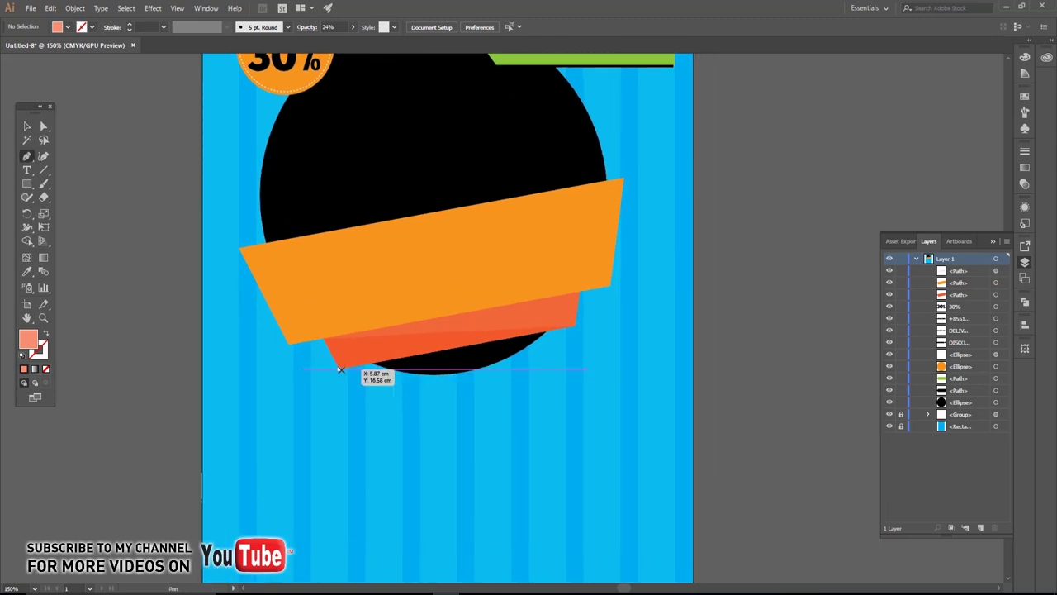
click(371, 371)
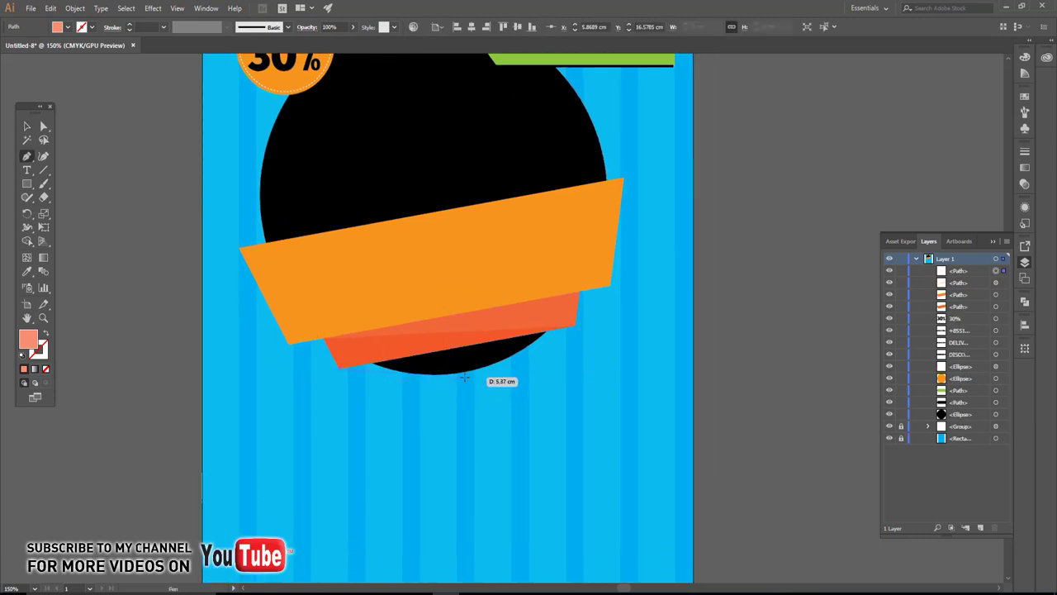
click(517, 385)
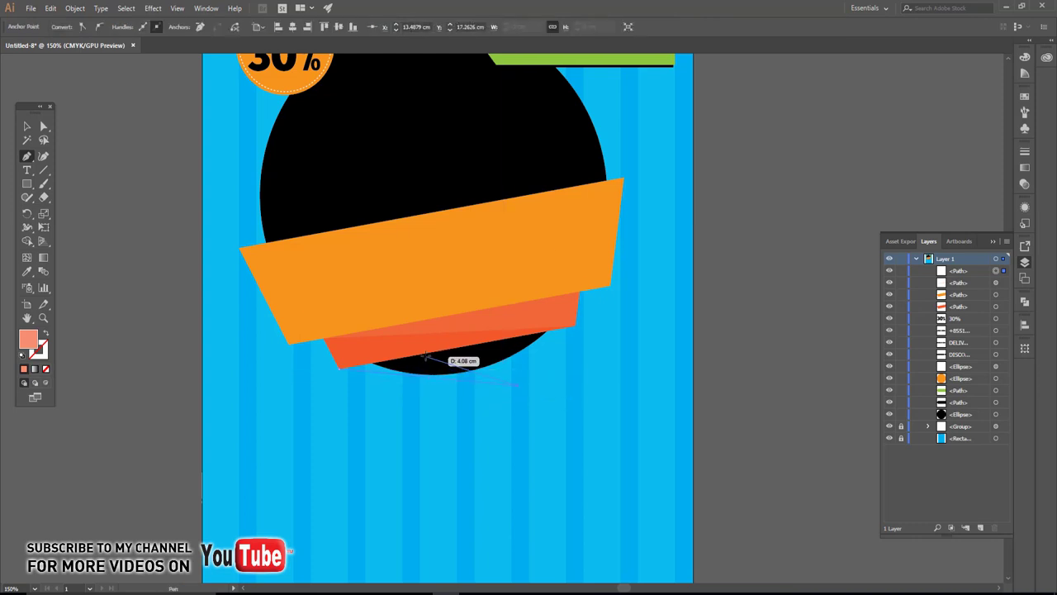
click(419, 357)
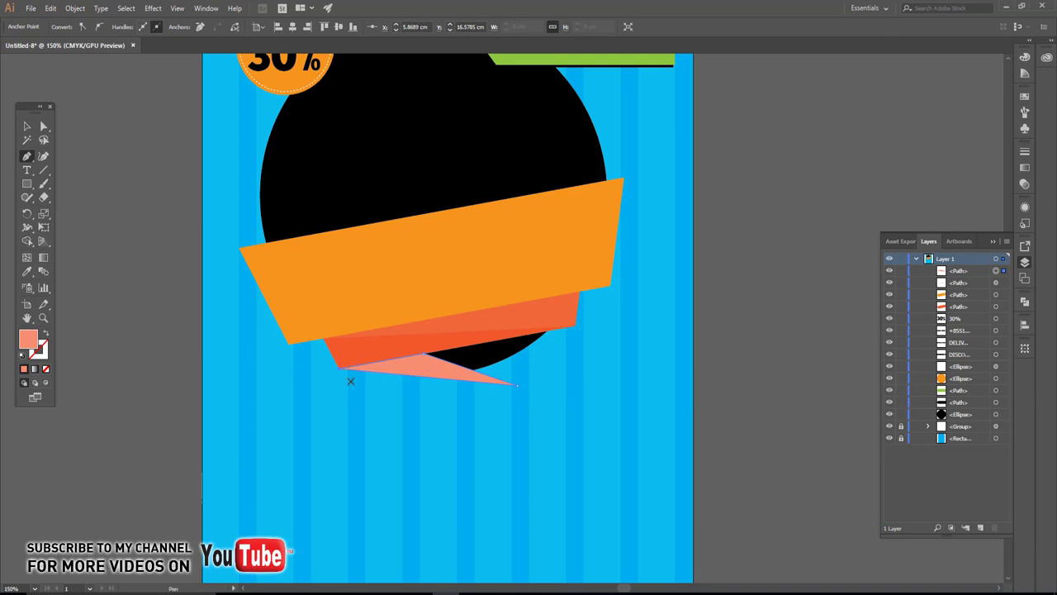
click(28, 126)
click(27, 273)
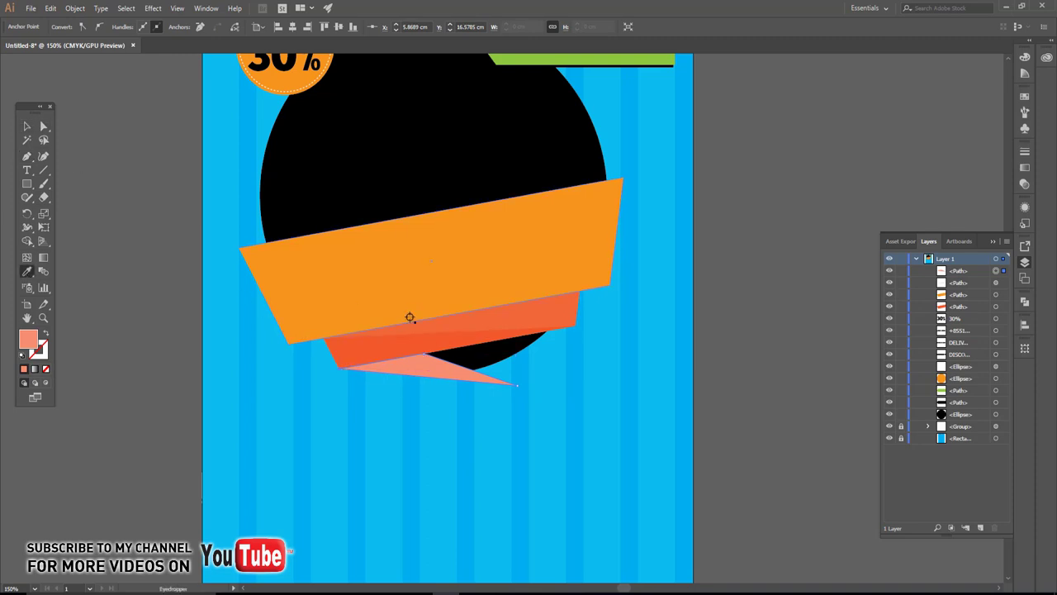
click(26, 125)
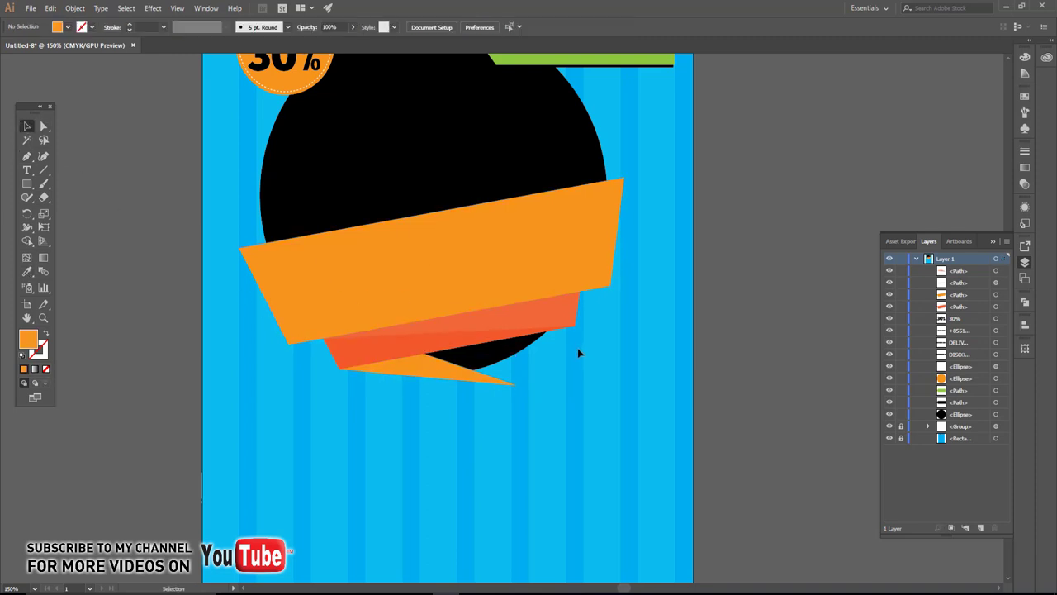
Recolour the translucent fold shading to dark greyish brown #685a56.
drag(577, 347, 533, 224)
shift+click(524, 162)
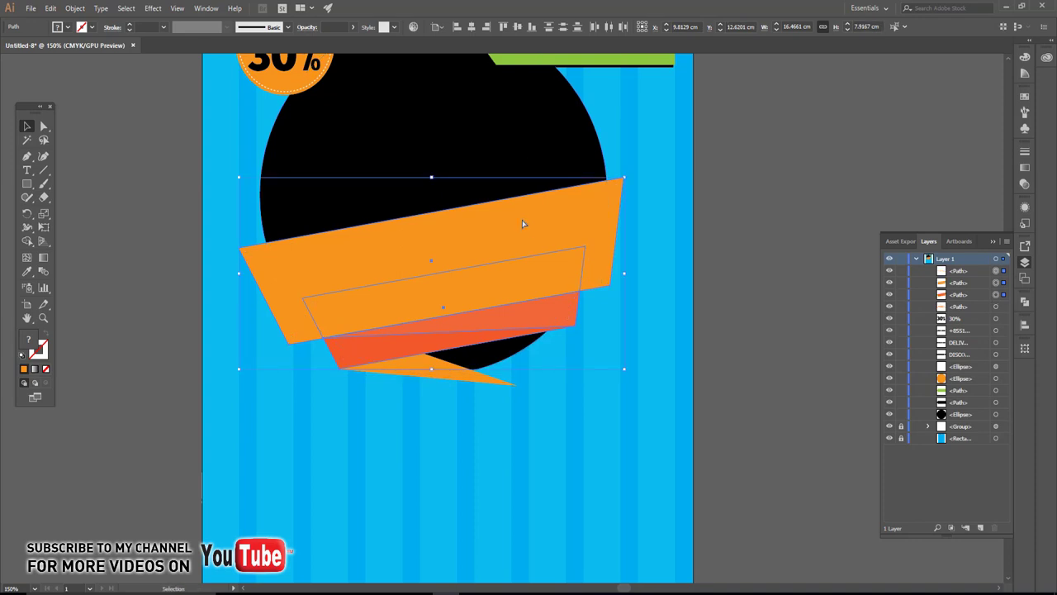
click(490, 448)
click(495, 307)
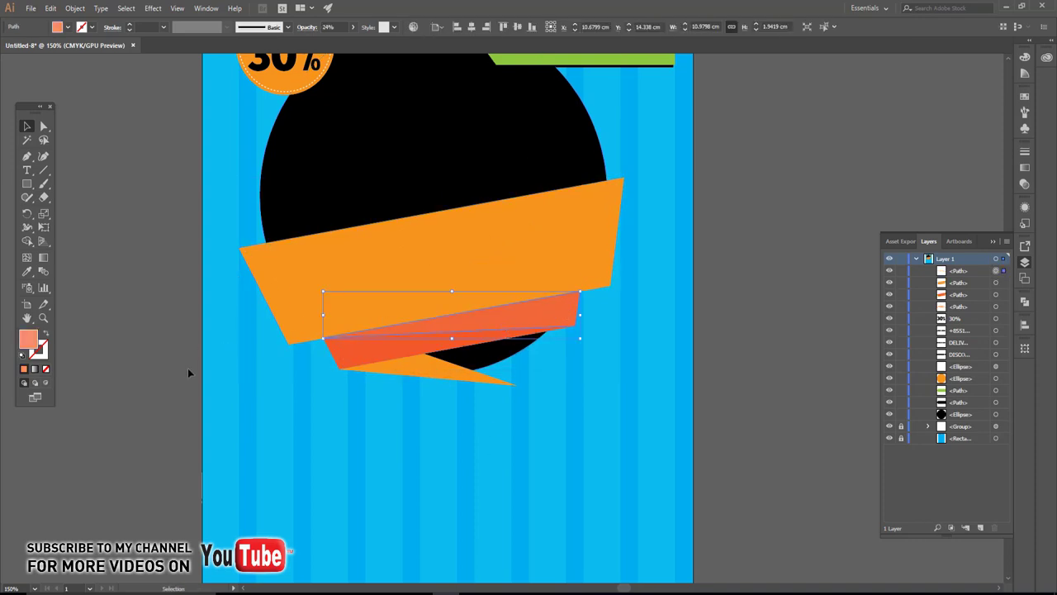
double_click(29, 340)
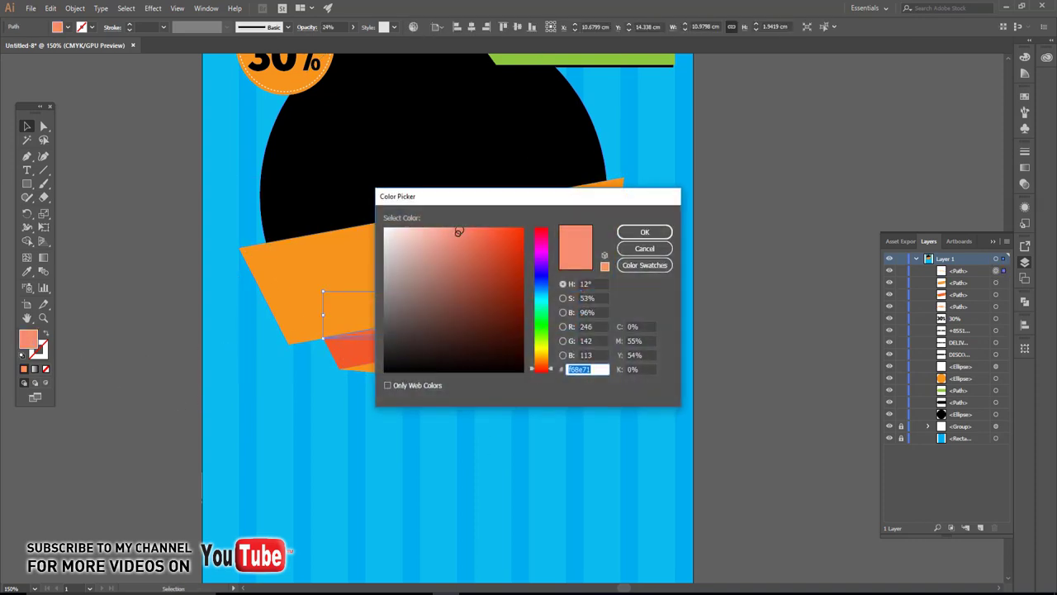
click(476, 256)
drag(488, 195, 705, 140)
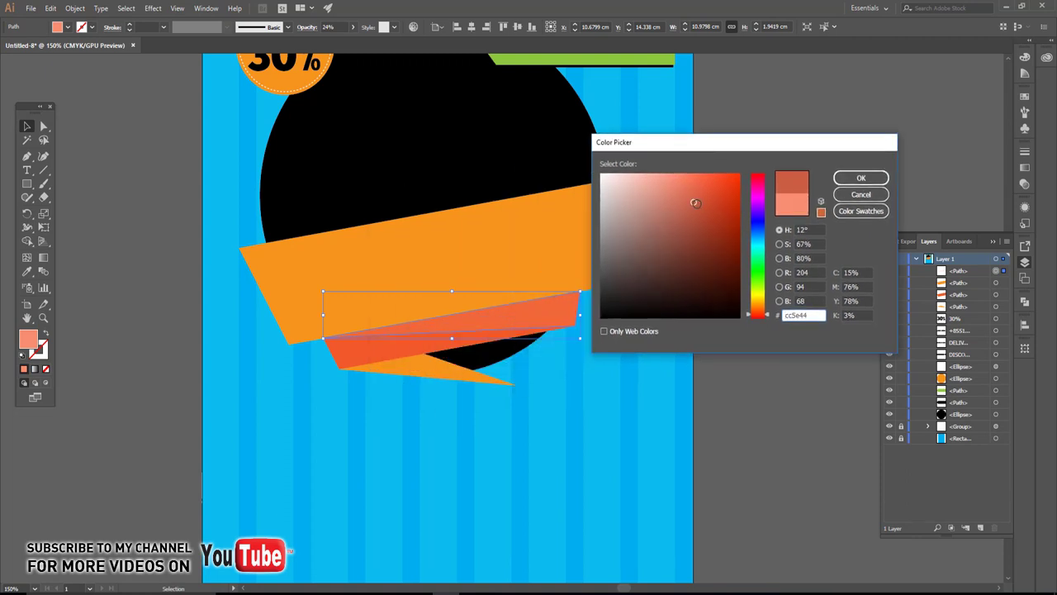
drag(695, 202, 625, 258)
click(859, 178)
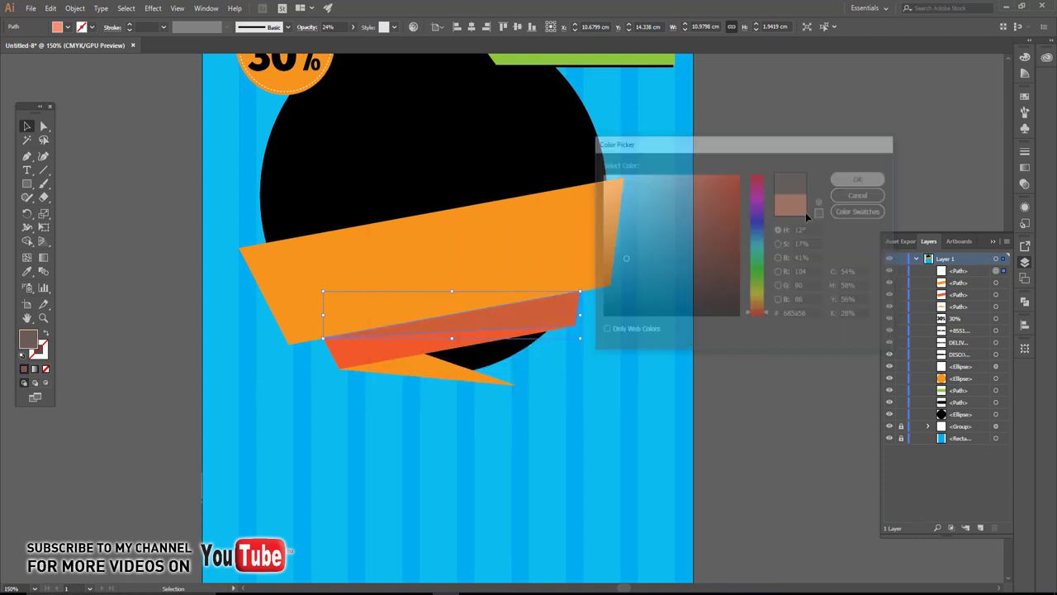
click(753, 298)
mouse_move(525, 240)
mouse_down()
mouse_move(538, 342)
mouse_move(568, 362)
mouse_up()
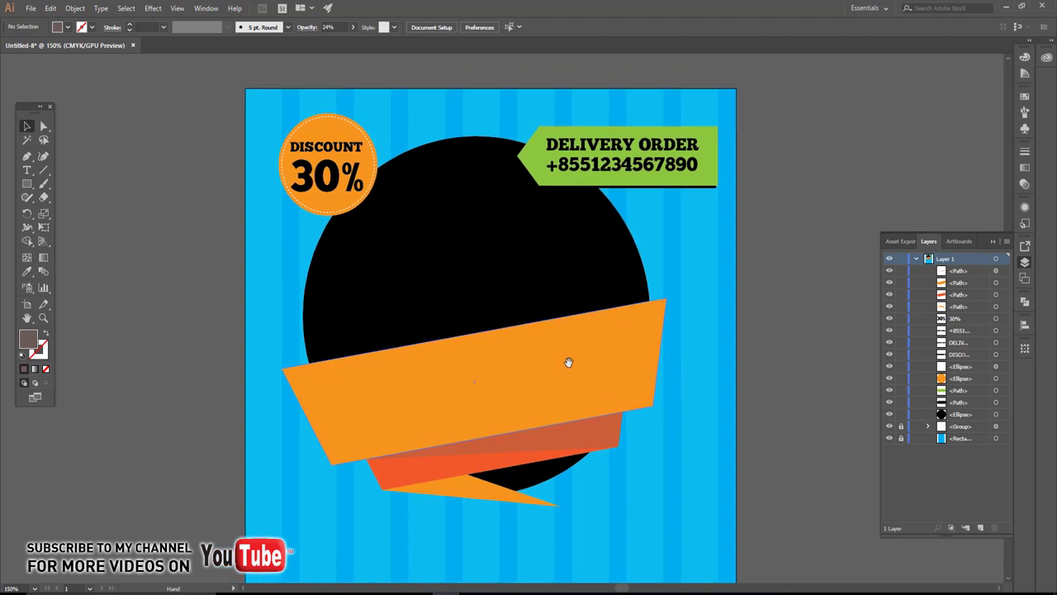
Paste a slightly larger copy of the black circle behind it and fill it cyan.
click(417, 288)
click(50, 8)
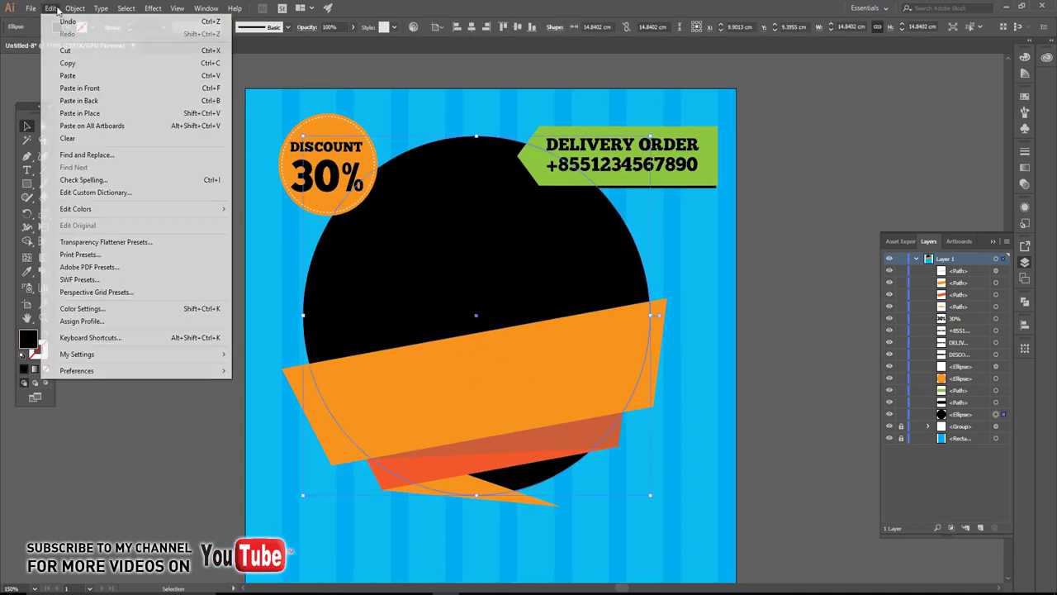
click(67, 64)
click(51, 9)
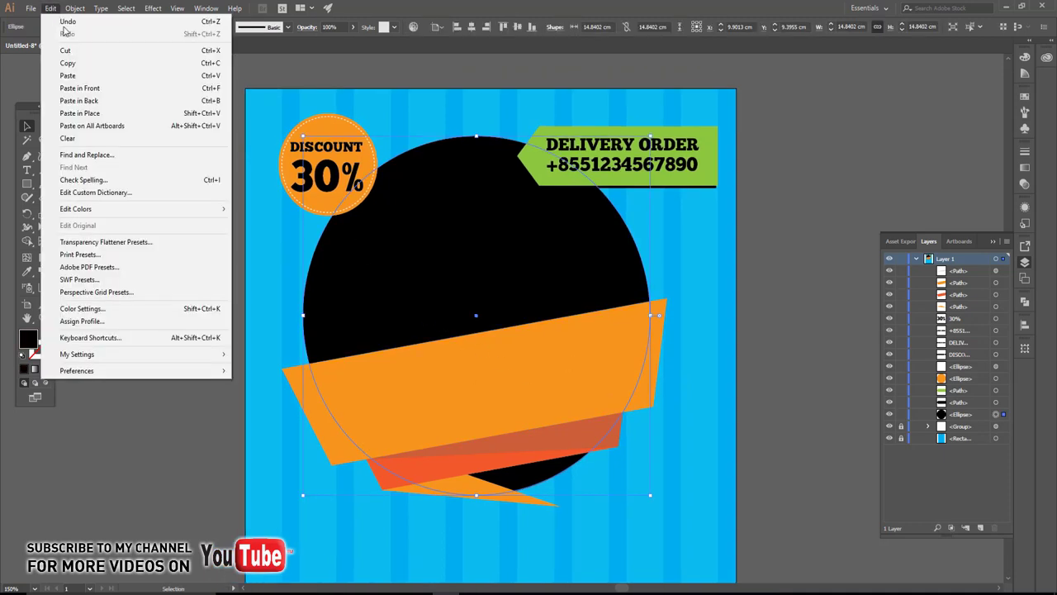
click(78, 100)
drag(651, 498, 655, 499)
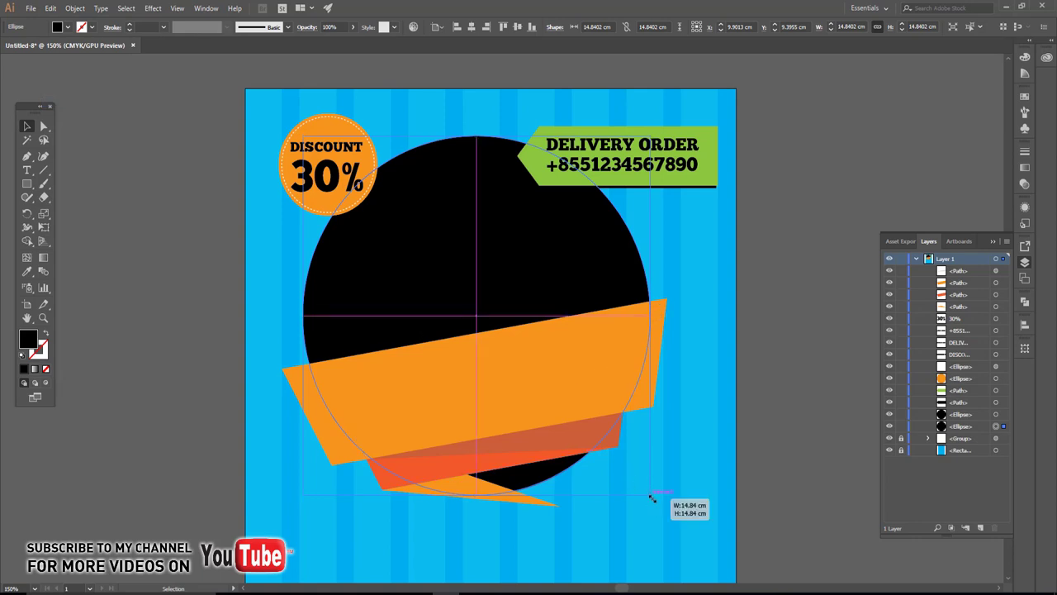
click(68, 27)
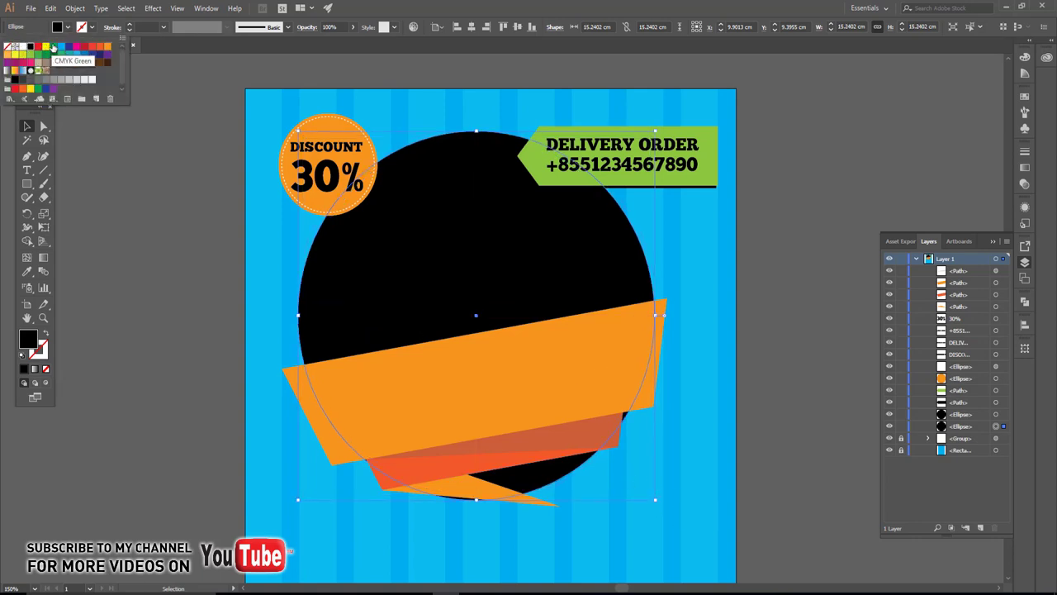
click(61, 46)
click(109, 100)
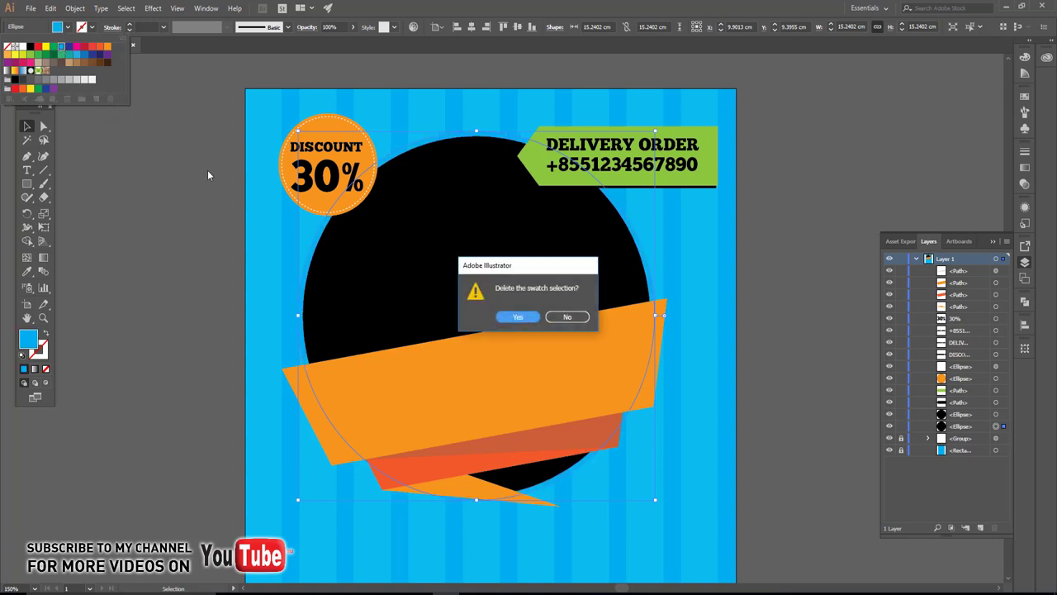
click(559, 319)
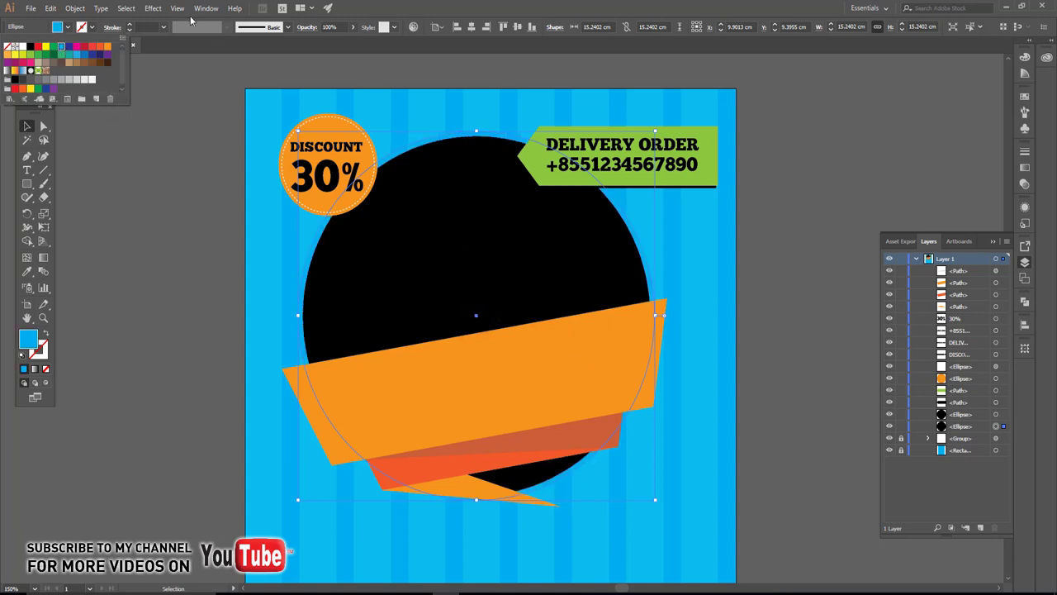
Apply a Drop Shadow to the cyan circle with 0.1 cm X and Y offsets and 0 blur.
click(153, 8)
mouse_move(168, 137)
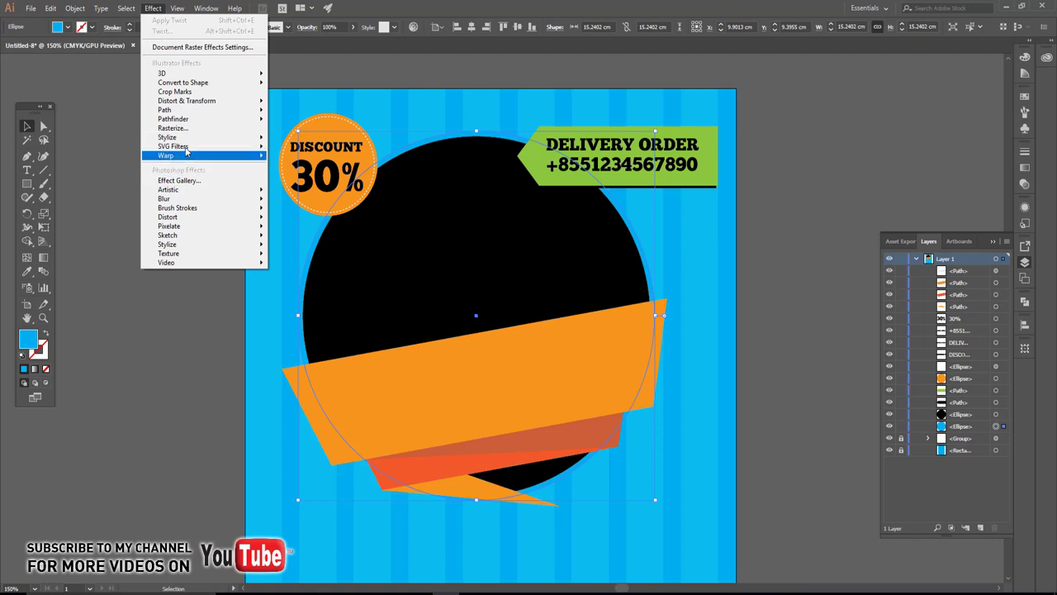
click(305, 138)
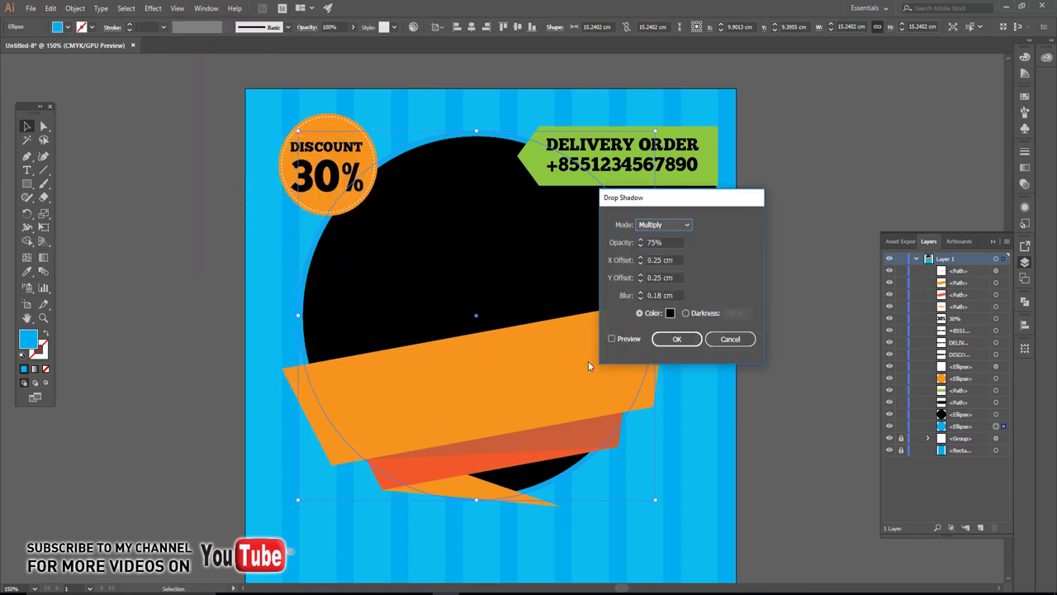
click(621, 338)
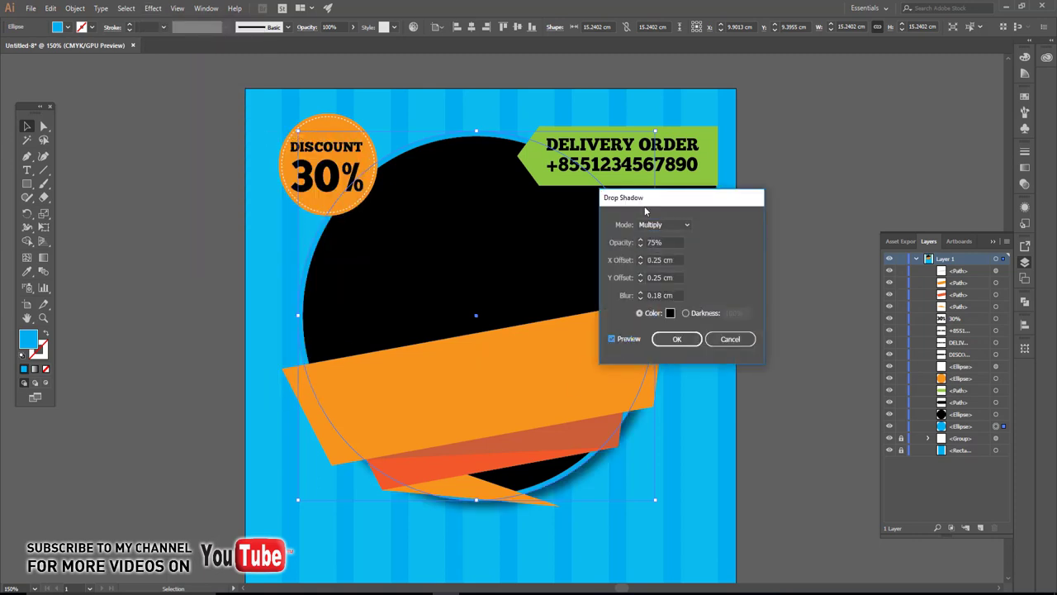
drag(648, 199, 789, 157)
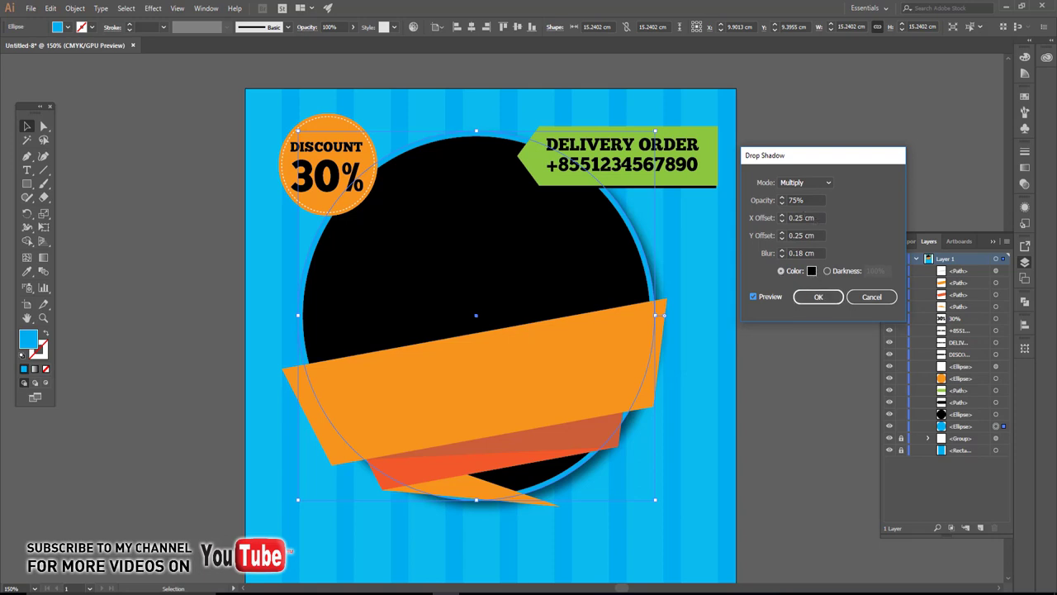
click(800, 217)
text(0.1)
key(Tab)
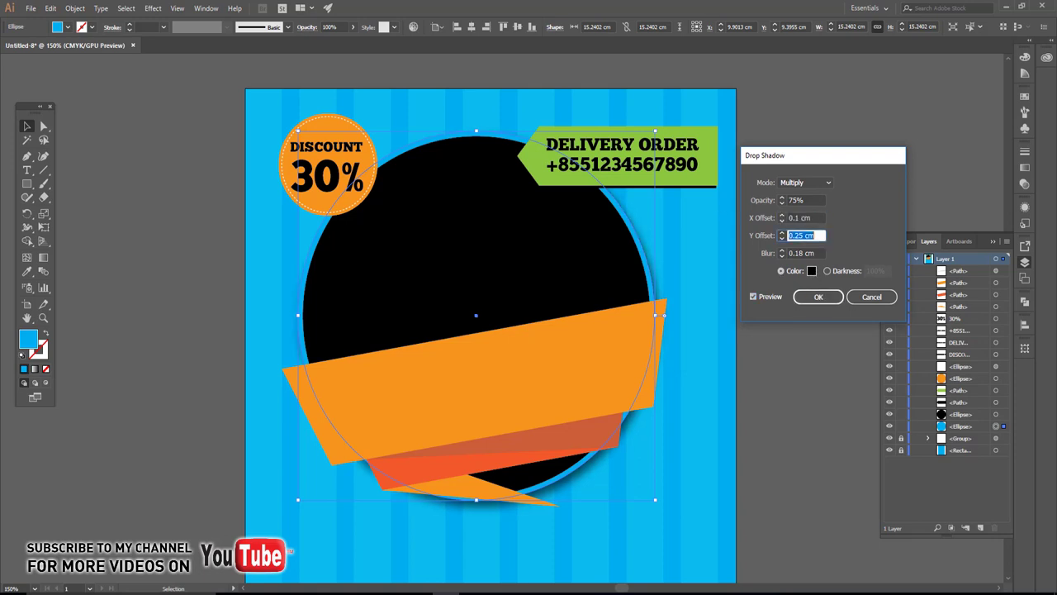
text(0.1)
key(Tab)
text(0)
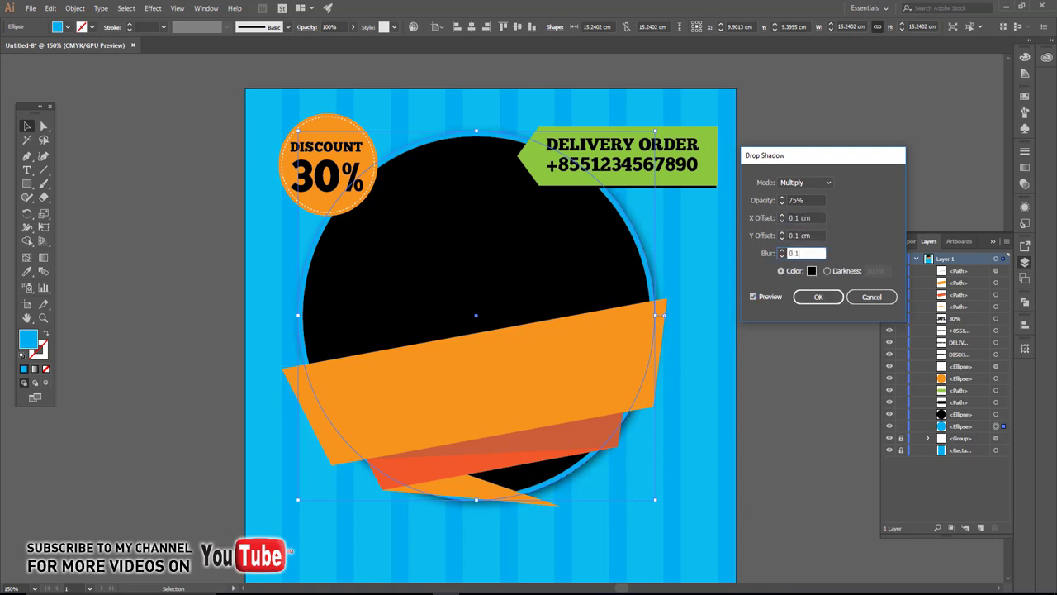
key(Tab)
click(817, 297)
click(787, 349)
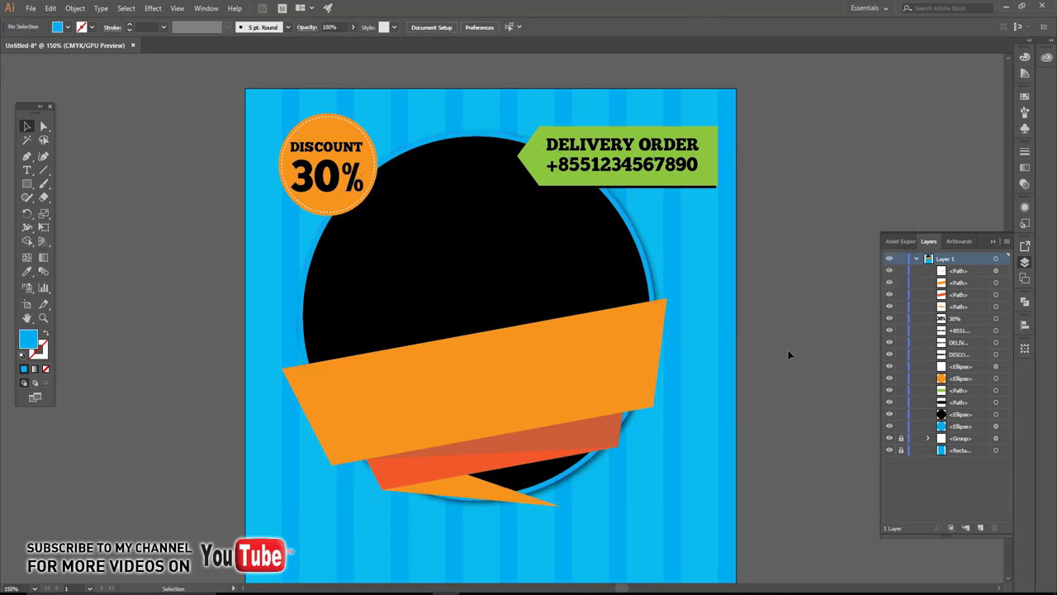
click(345, 215)
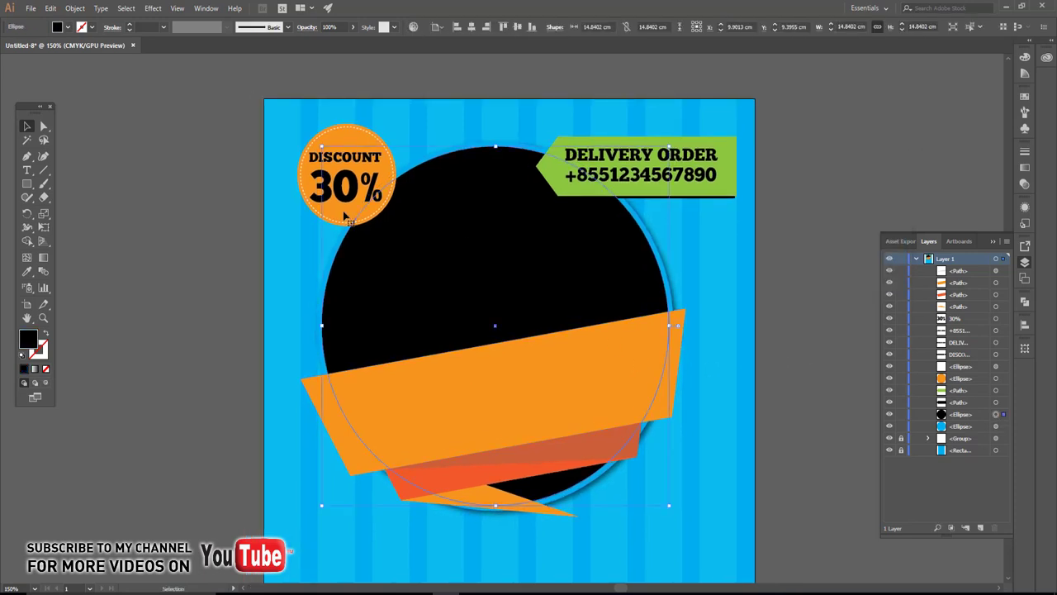
Place the raspberry ice-cream photo and scale it up to cover the circle.
click(33, 8)
click(59, 196)
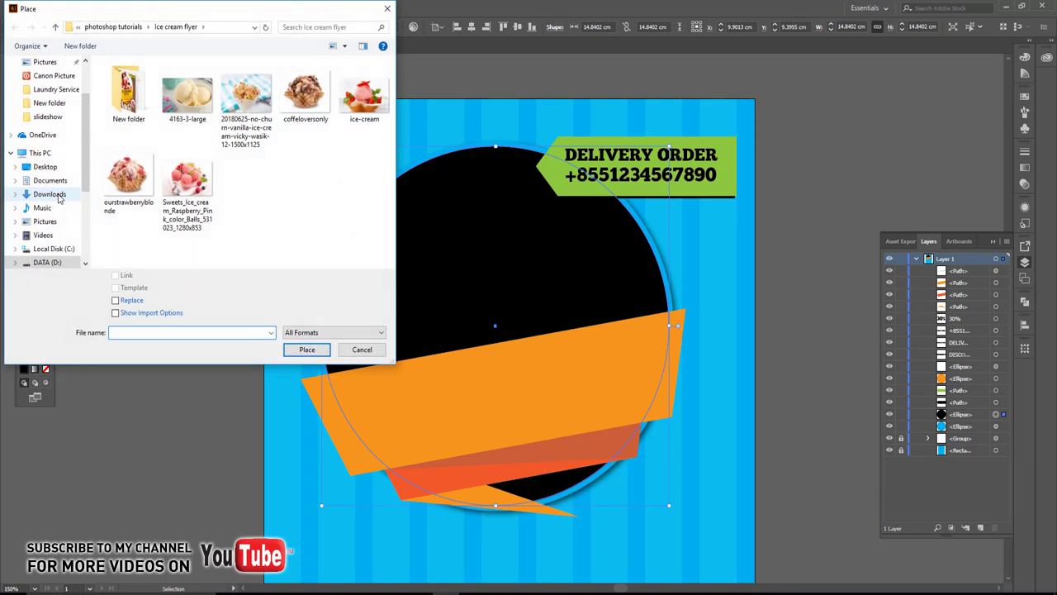
click(362, 116)
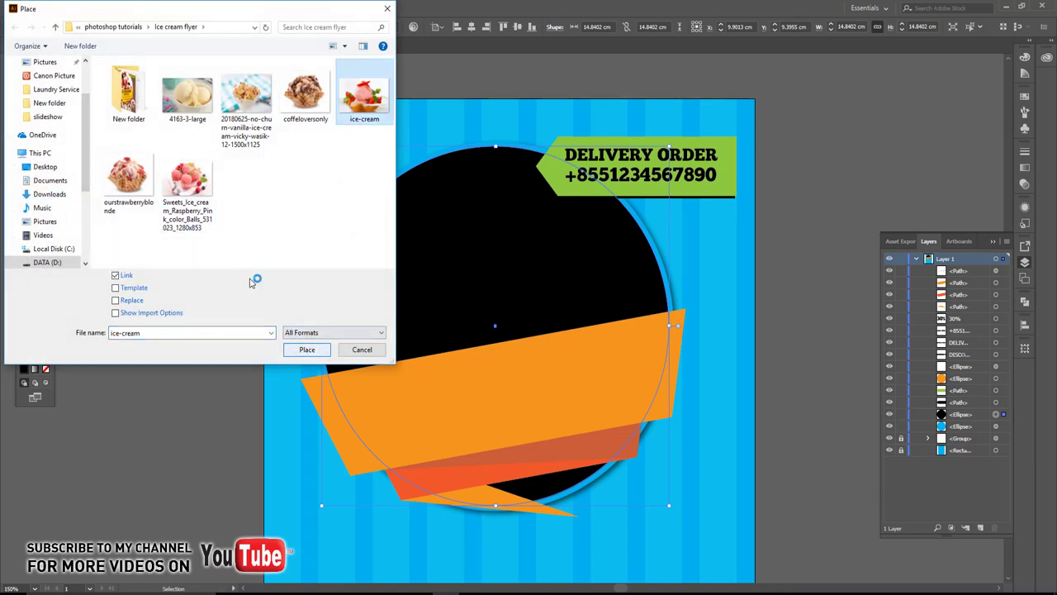
click(188, 181)
click(306, 349)
click(427, 286)
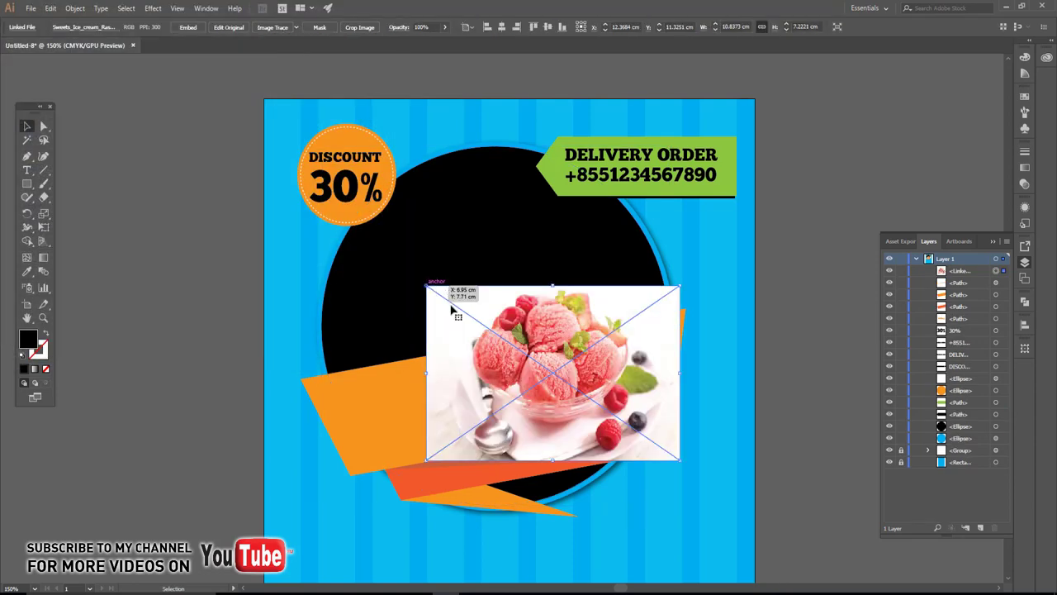
drag(679, 459, 766, 521)
drag(566, 373, 495, 295)
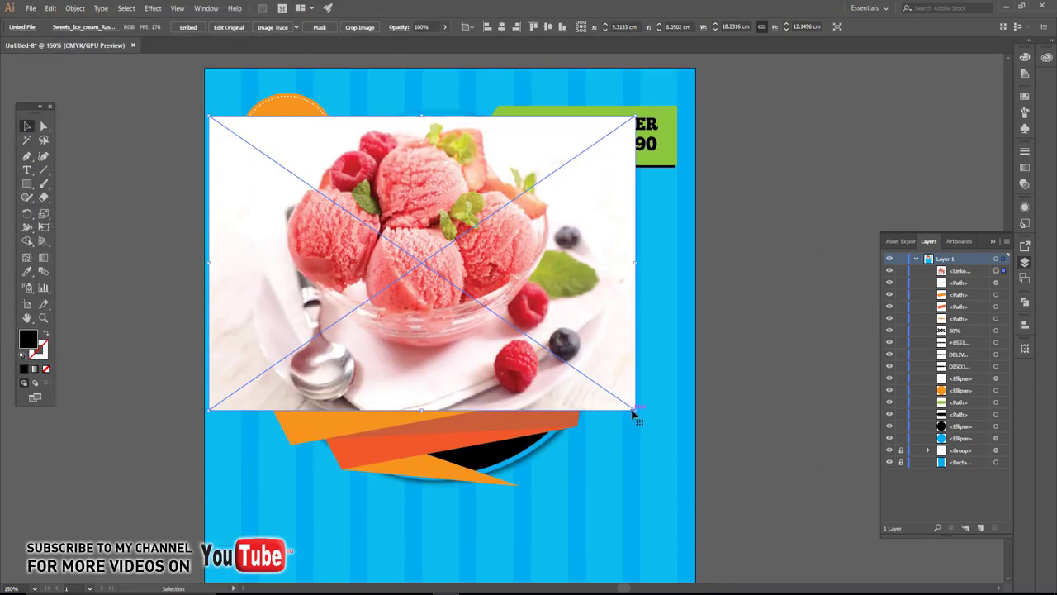
drag(632, 413, 749, 505)
Send the photo to back, clip it to the black circle and reposition it inside.
right_click(486, 249)
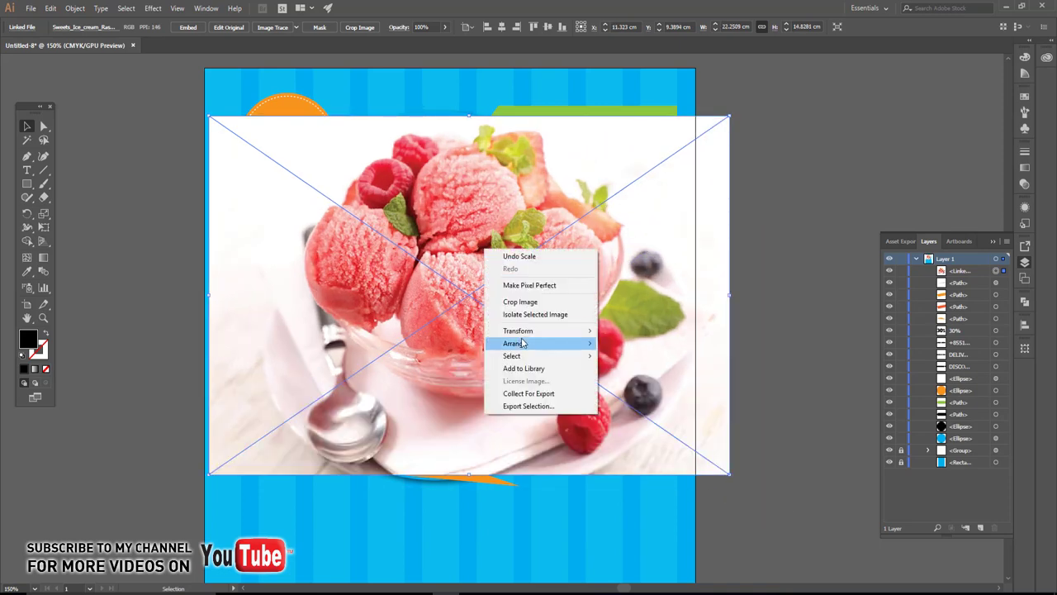
mouse_move(515, 343)
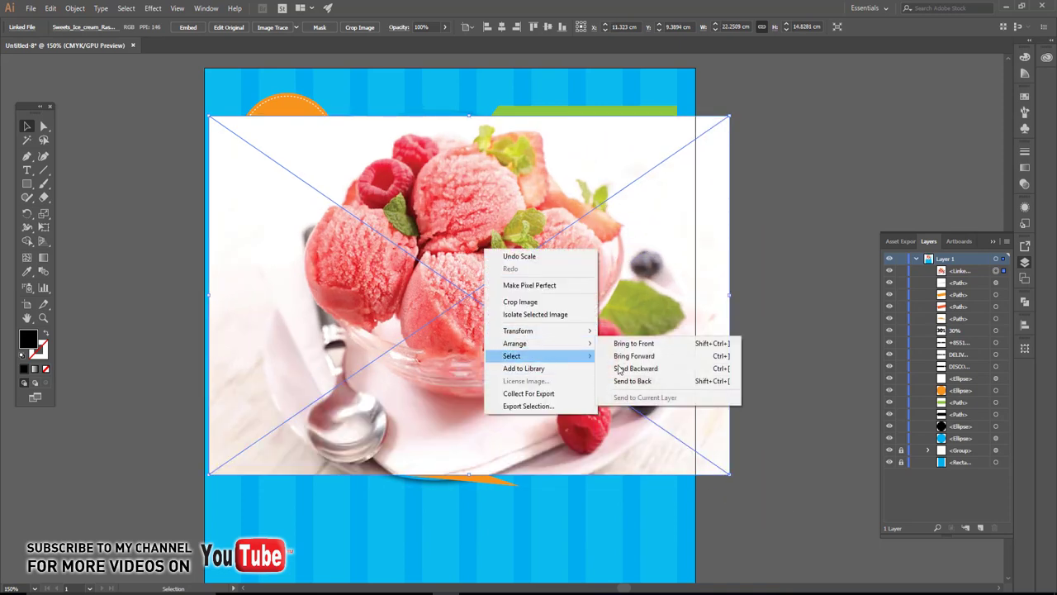
click(632, 380)
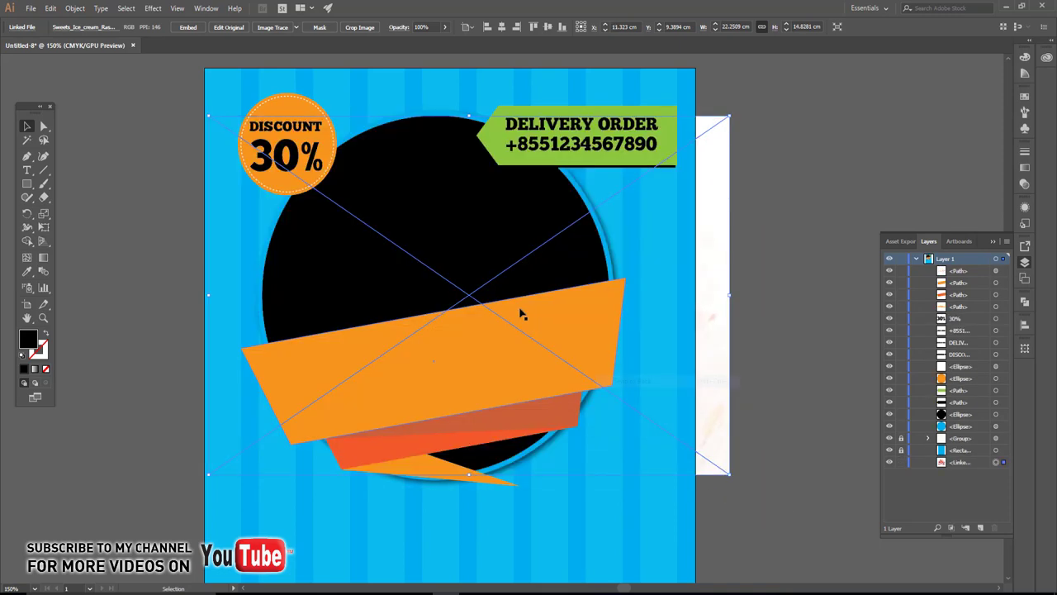
right_click(464, 214)
click(504, 290)
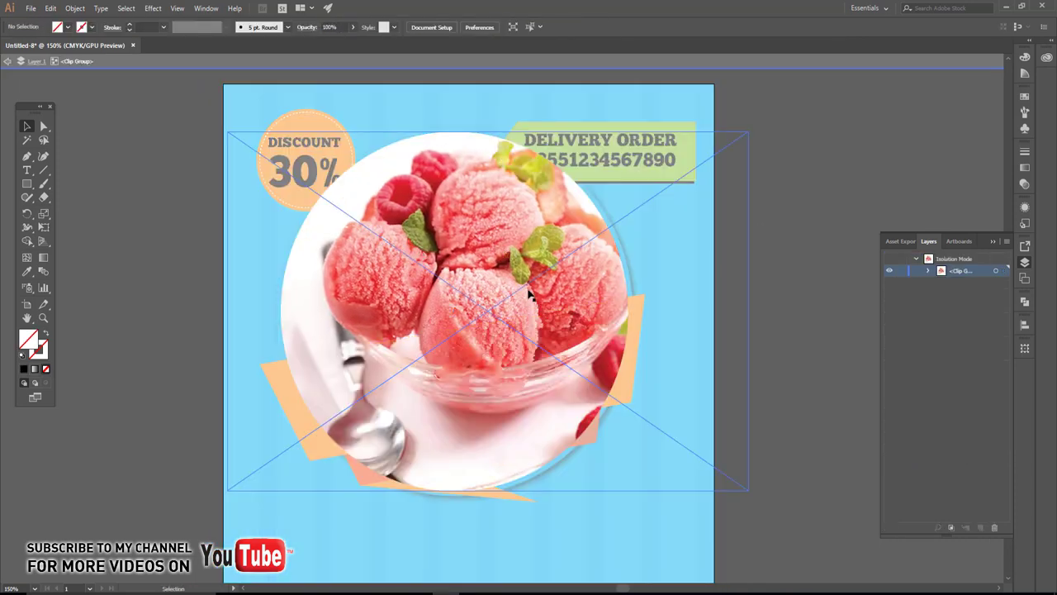
double_click(531, 295)
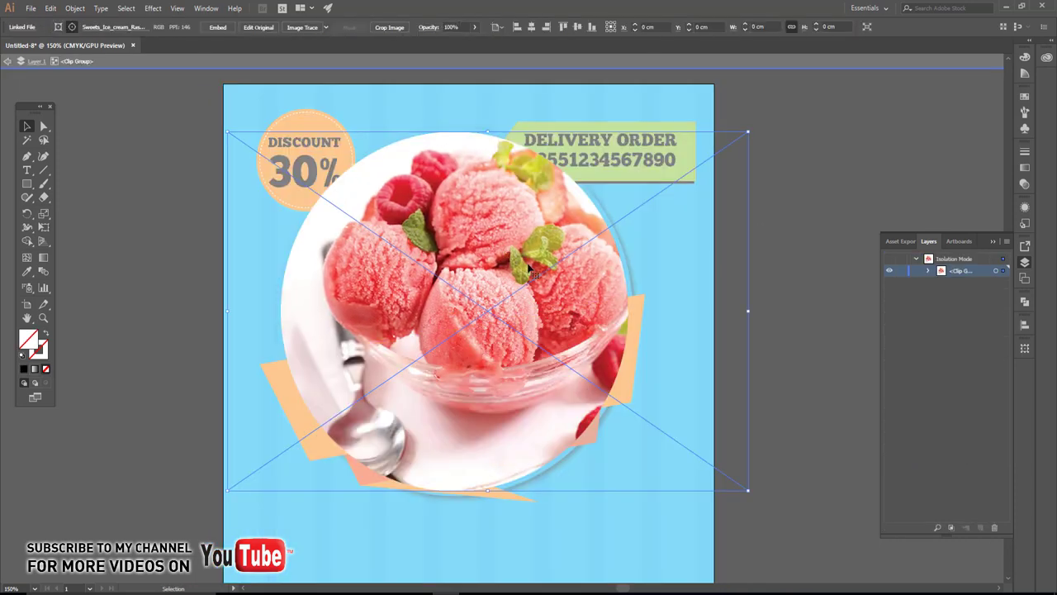
mouse_move(529, 268)
mouse_down()
mouse_move(506, 275)
mouse_move(507, 264)
mouse_up()
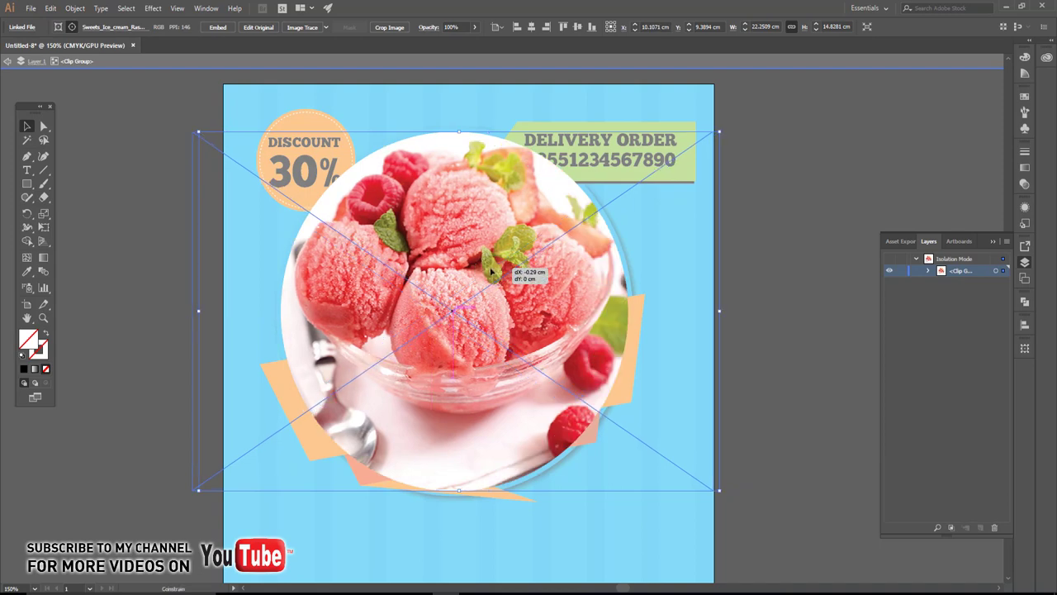
double_click(769, 293)
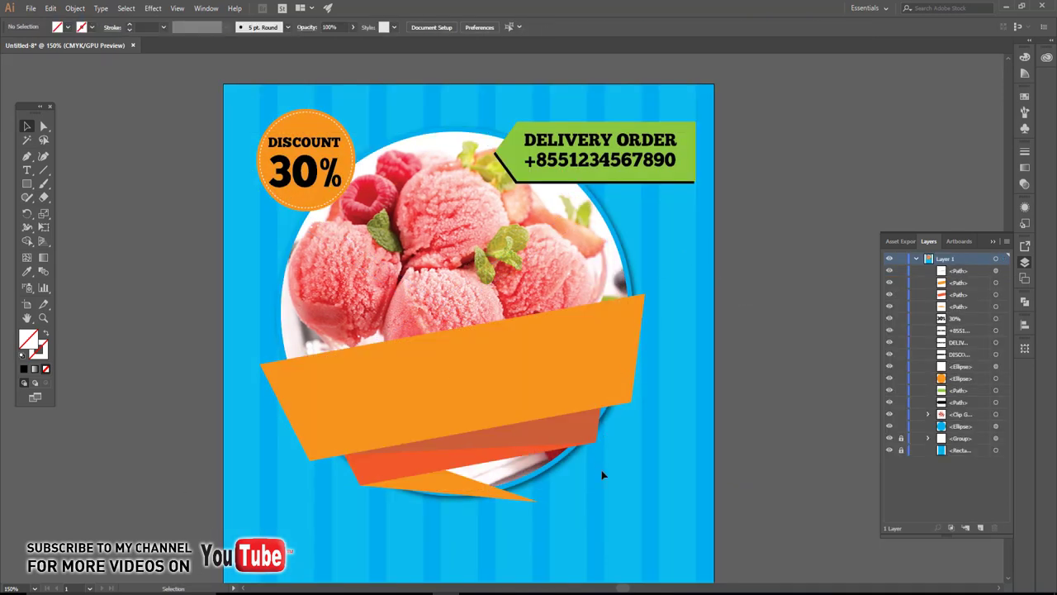
Lower the ribbon and place a copy of the phone-number text on it, tilted to match.
drag(376, 324, 549, 268)
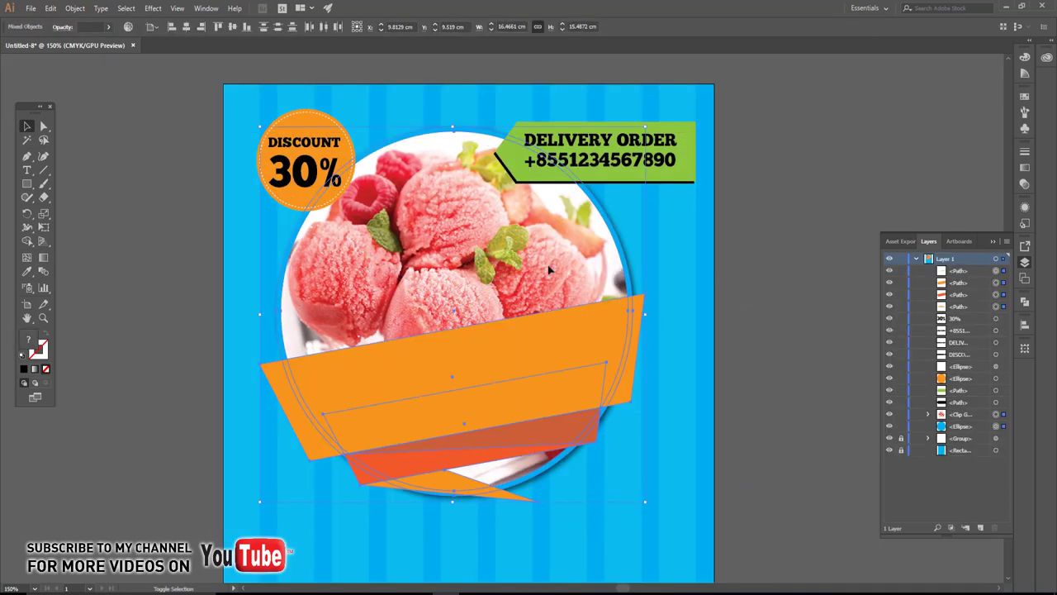
drag(535, 340, 541, 413)
key(ctrl+shift+a)
drag(467, 446, 484, 355)
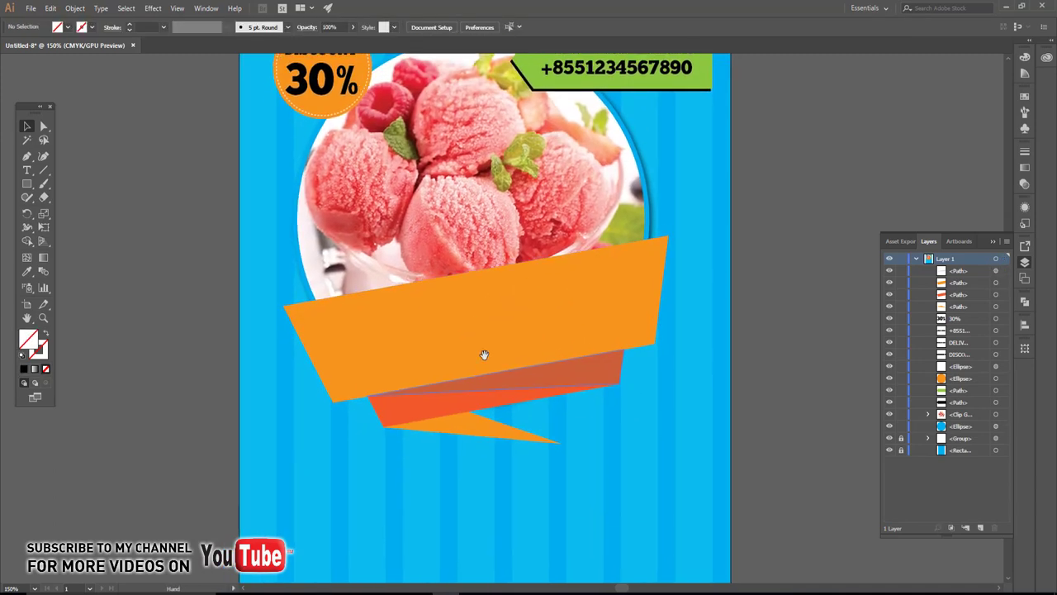
drag(564, 75, 403, 326)
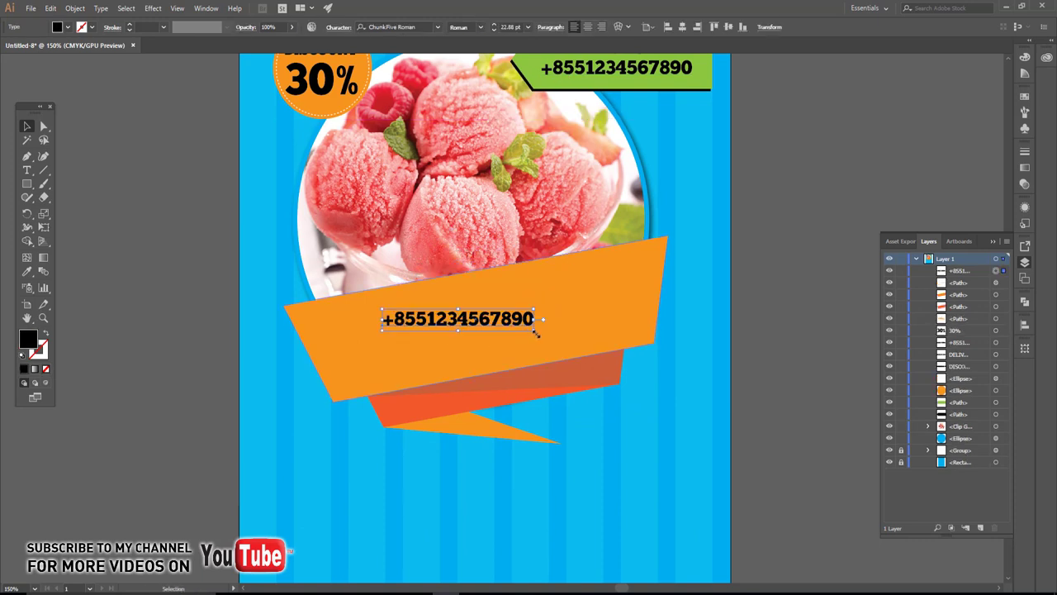
drag(537, 333, 545, 320)
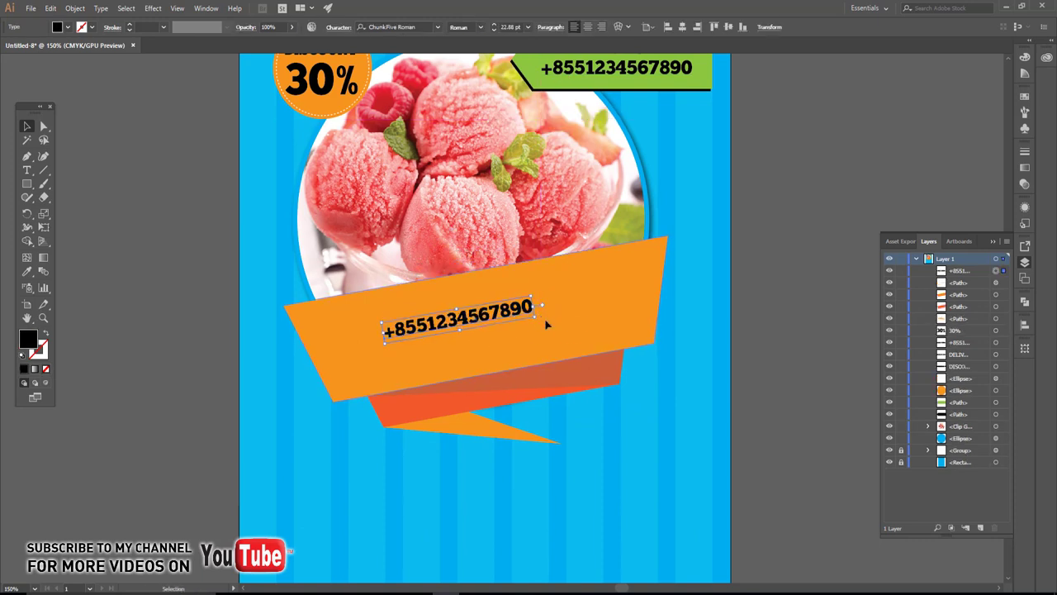
Replace the ribbon text with ICE CREAM.
key(t)
click(471, 318)
key(ctrl+a)
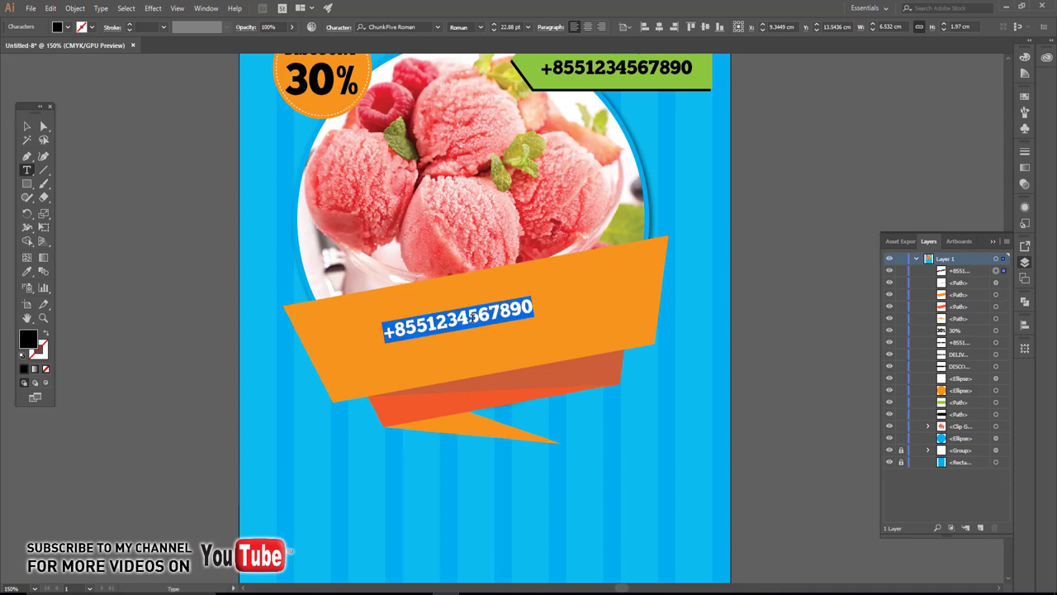
text(IC)
key(BackSpace)
key(BackSpace)
text(ICE CREAM)
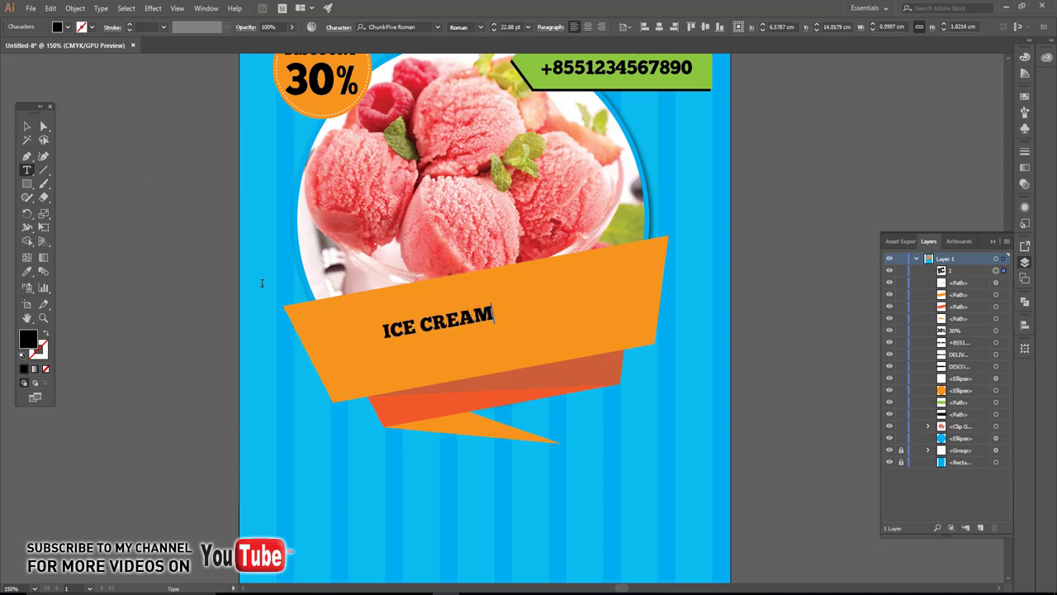
key(Escape)
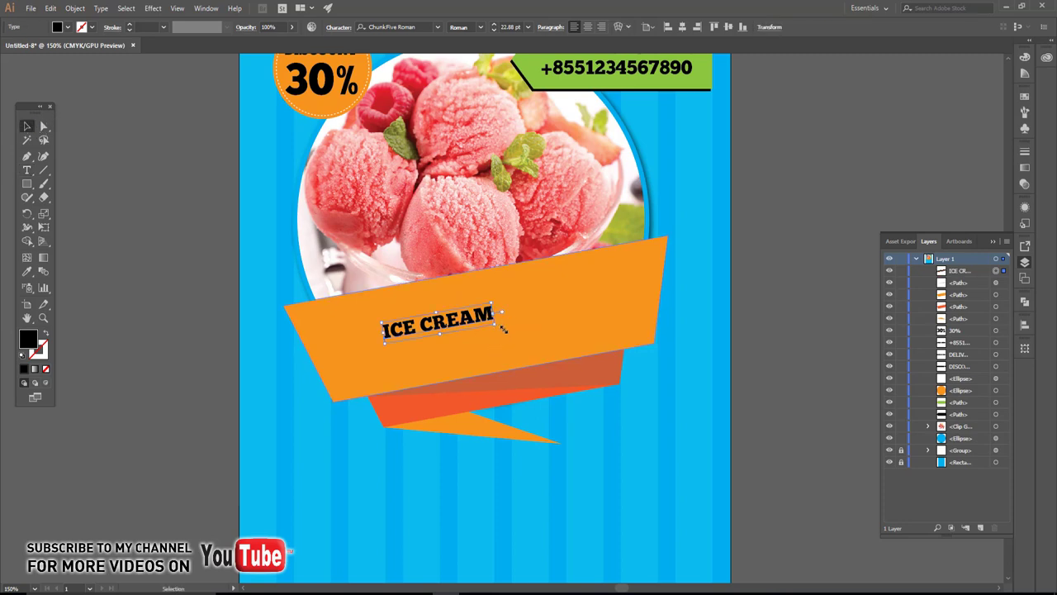
Enlarge the ICE CREAM headline, shift it up-right, and add lorem ipsum area text beneath.
drag(502, 328, 604, 324)
drag(524, 318, 582, 293)
click(55, 227)
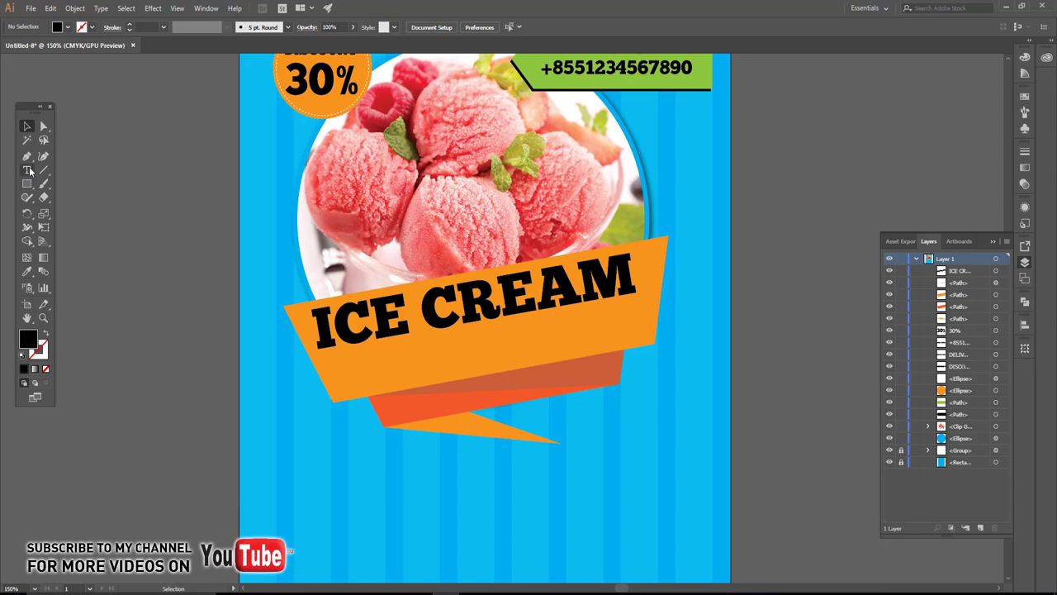
click(26, 170)
drag(153, 438, 739, 552)
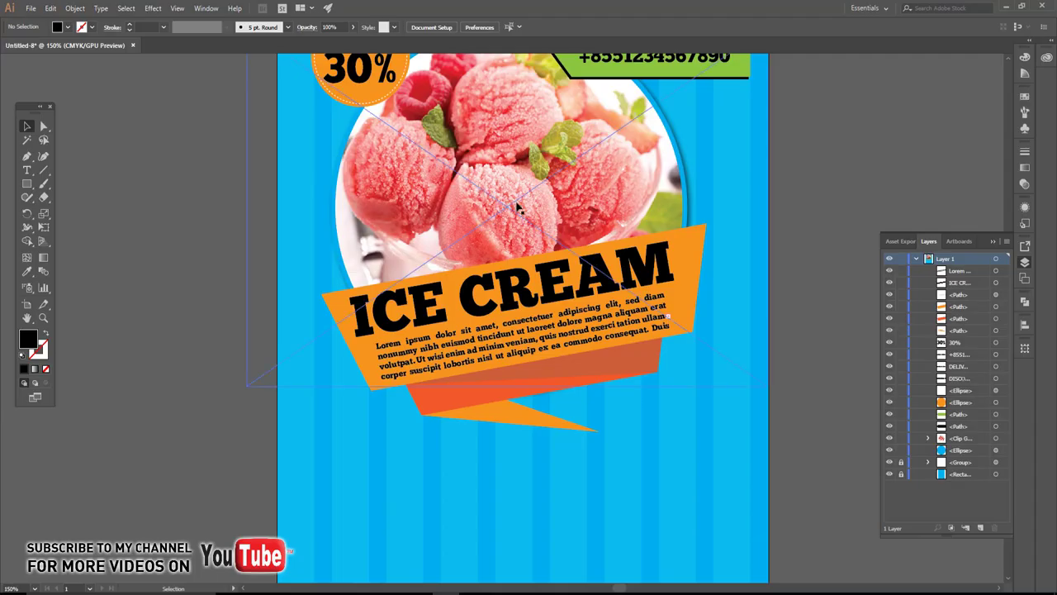
Duplicate the ice-cream photo circle, shrink the copy and place it below the ribbon.
click(640, 158)
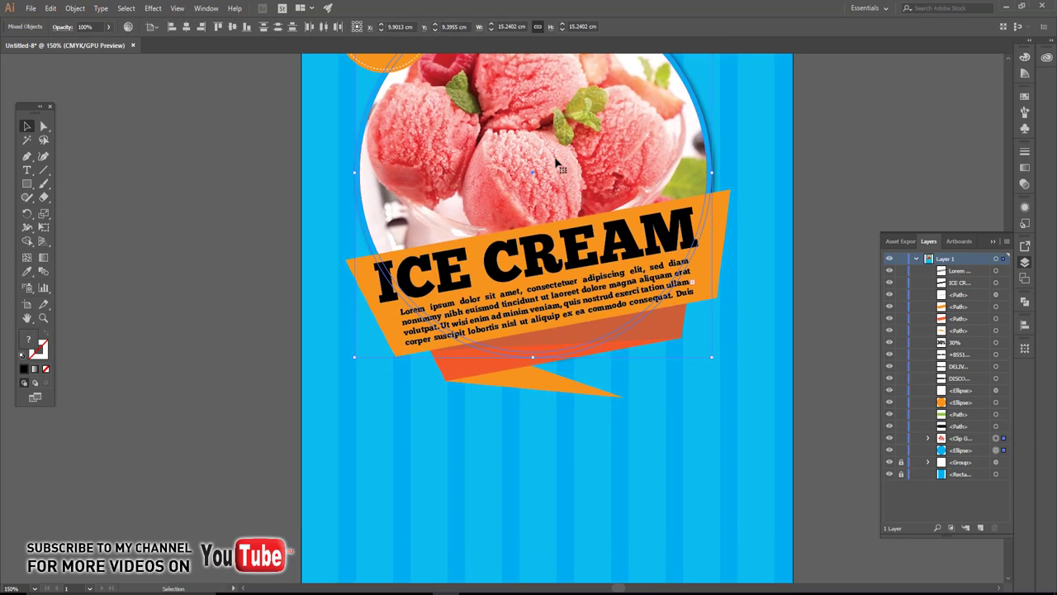
mouse_move(578, 161)
mouse_down()
mouse_move(295, 413)
mouse_move(333, 359)
mouse_up()
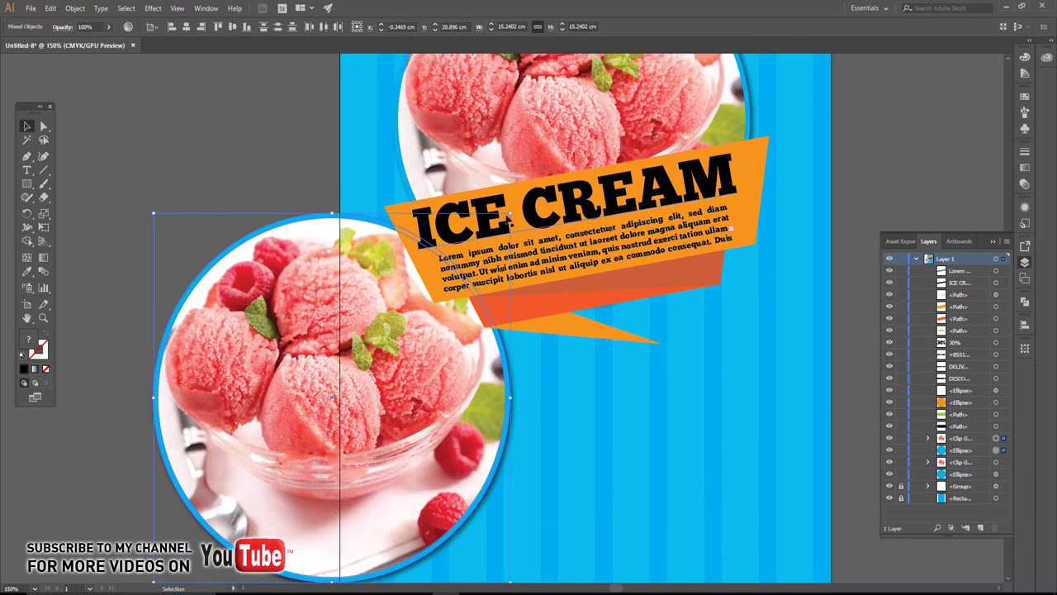
drag(512, 213, 389, 303)
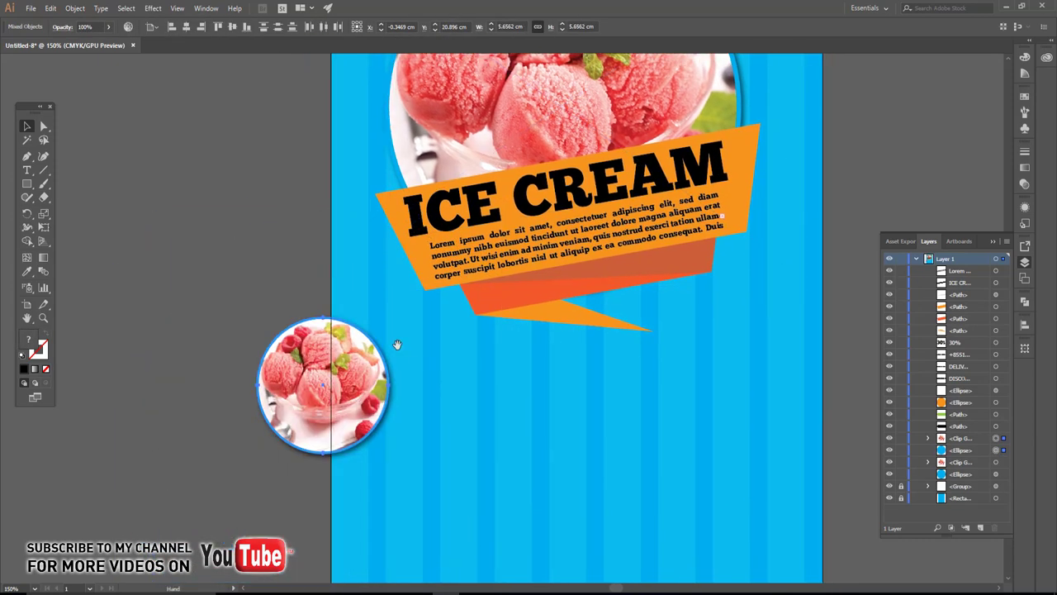
drag(292, 355, 418, 385)
mouse_move(487, 446)
mouse_down()
mouse_move(462, 421)
mouse_move(425, 329)
mouse_up()
key(ctrl+plus)
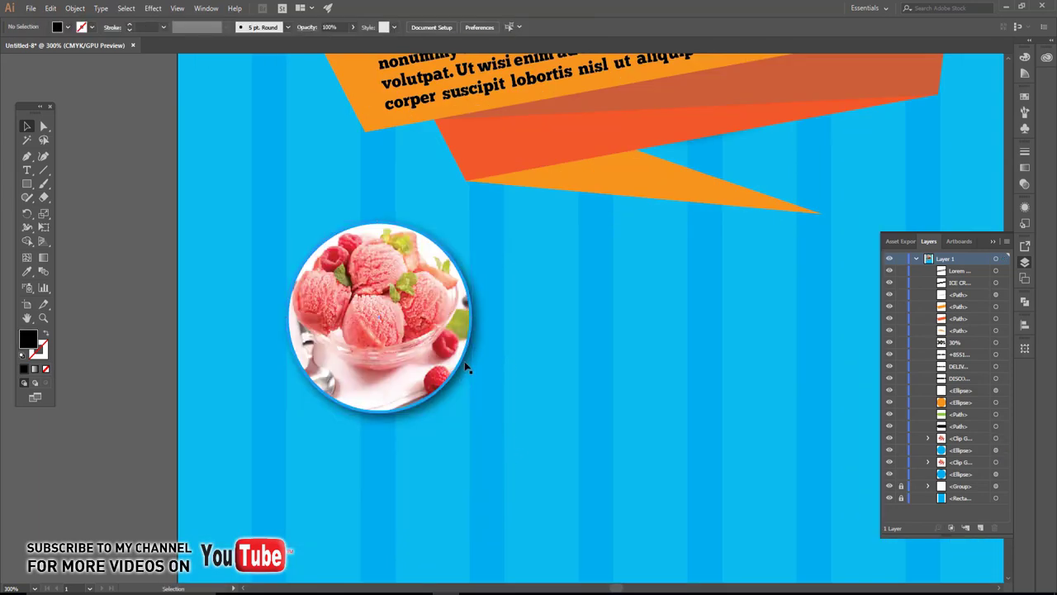
Remove the Drop Shadow from the small copy's backing circle in the Appearance panel.
click(465, 367)
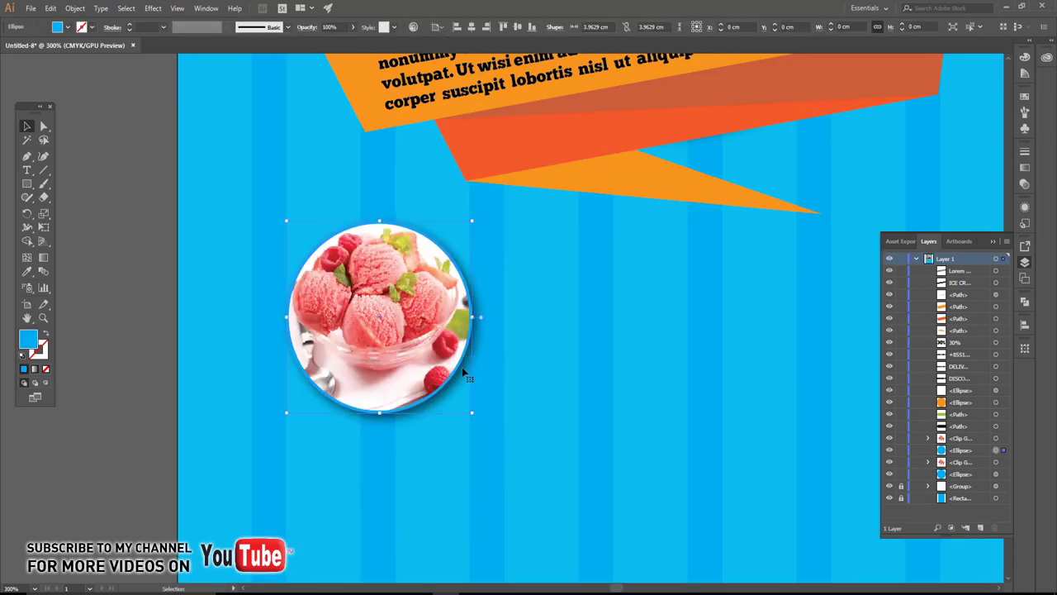
click(1025, 207)
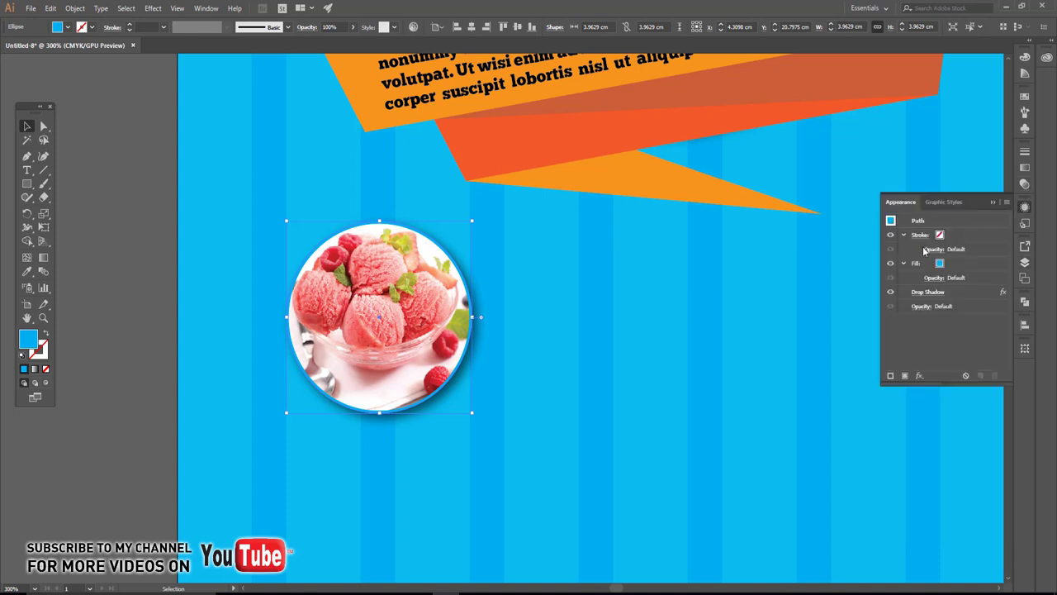
click(971, 291)
click(995, 375)
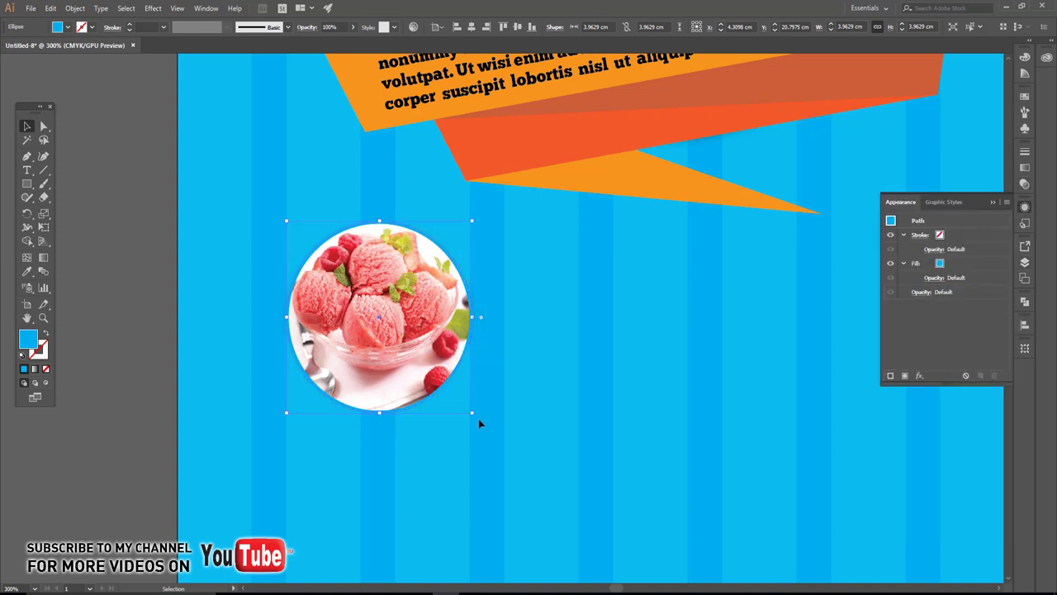
Enlarge the backing circle and fill it white to form a border.
drag(474, 416, 480, 421)
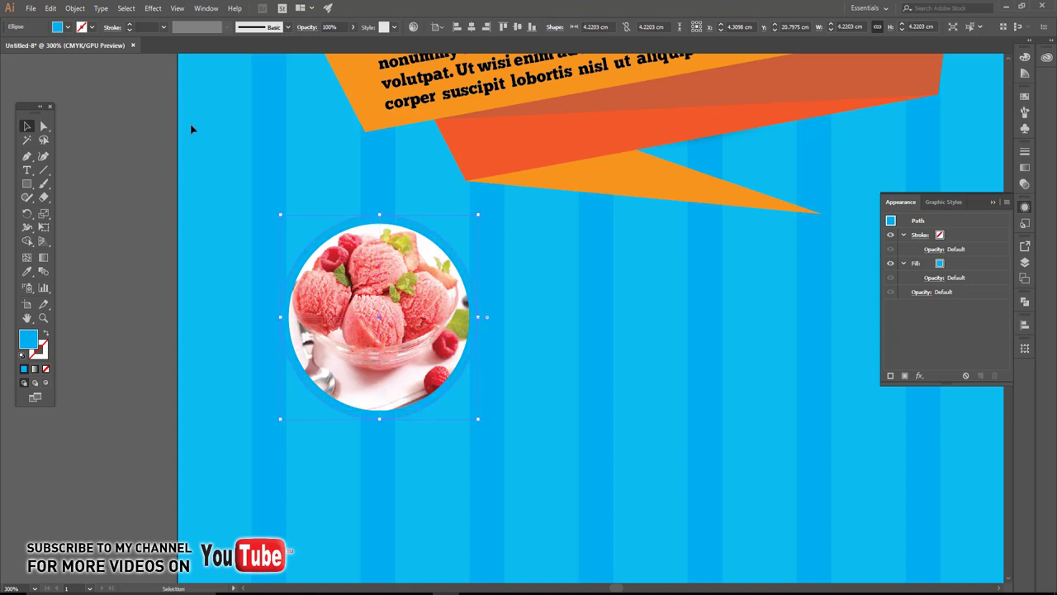
click(66, 27)
click(27, 48)
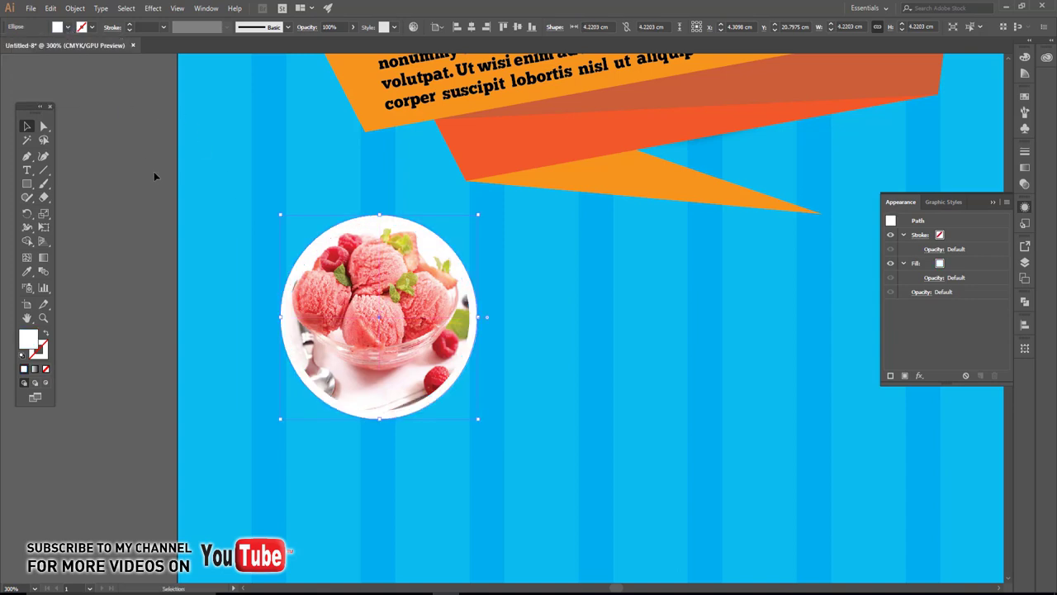
click(457, 443)
Reposition and slightly shrink the small photo inside its white border.
drag(420, 380, 398, 368)
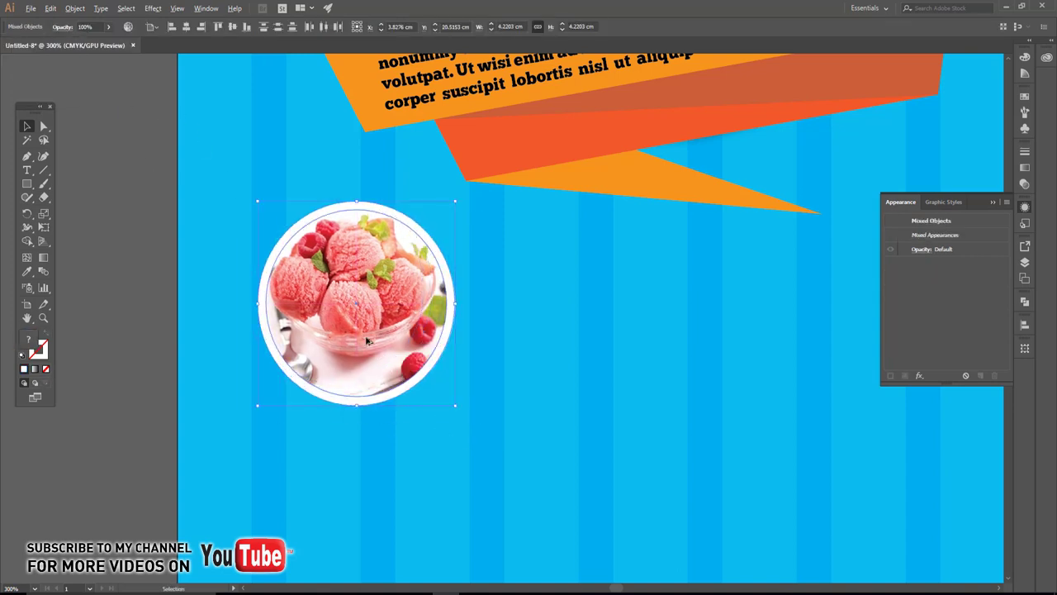
drag(452, 404, 384, 306)
scroll(426, 363, up, 2)
scroll(425, 363, left, 2)
key(ctrl+minus)
Copy the small circle again and relink the first circle's photo to the vanilla scoop.
mouse_move(345, 263)
mouse_down()
mouse_move(465, 345)
mouse_move(445, 335)
mouse_move(583, 337)
mouse_up()
key(ctrl+minus)
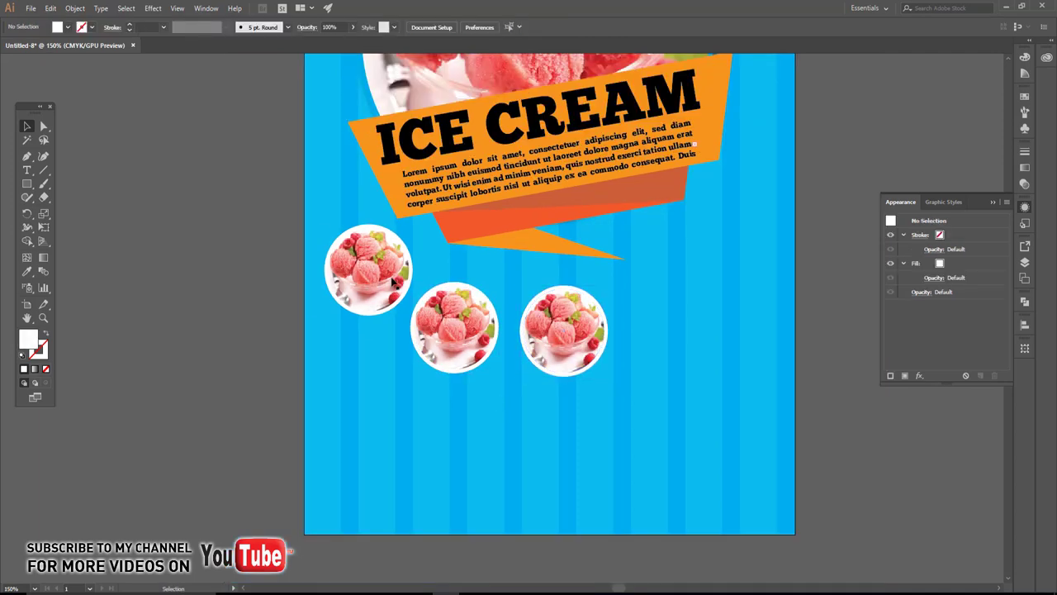
click(394, 282)
click(72, 28)
click(93, 26)
click(106, 48)
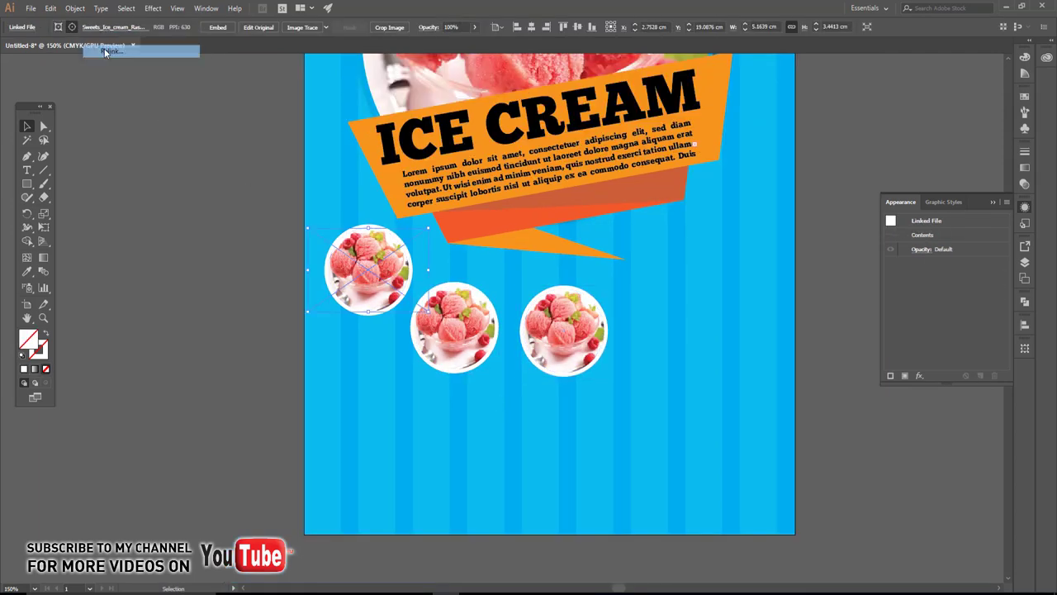
click(175, 98)
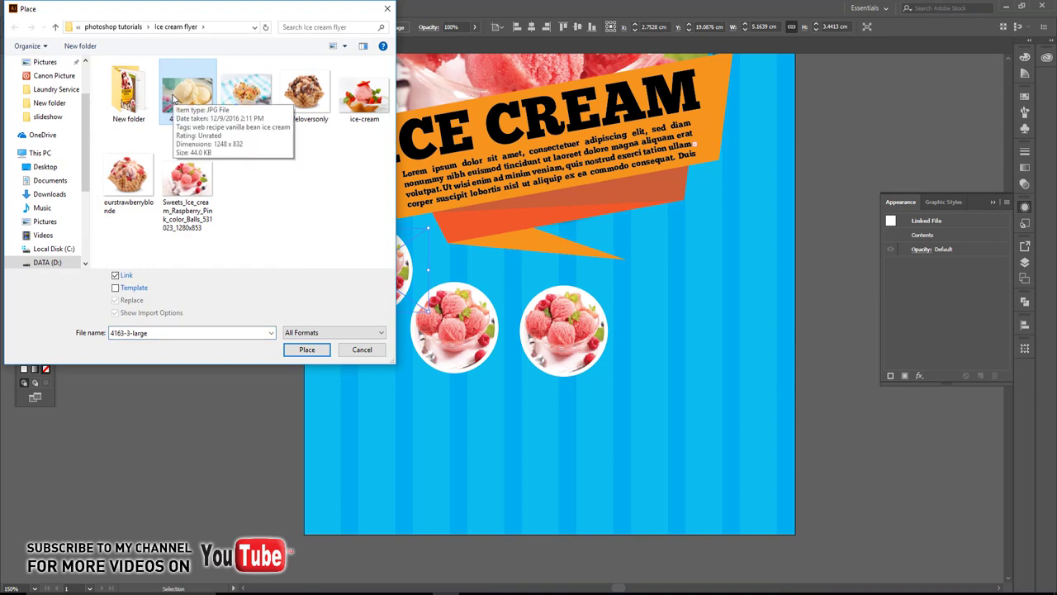
double_click(172, 97)
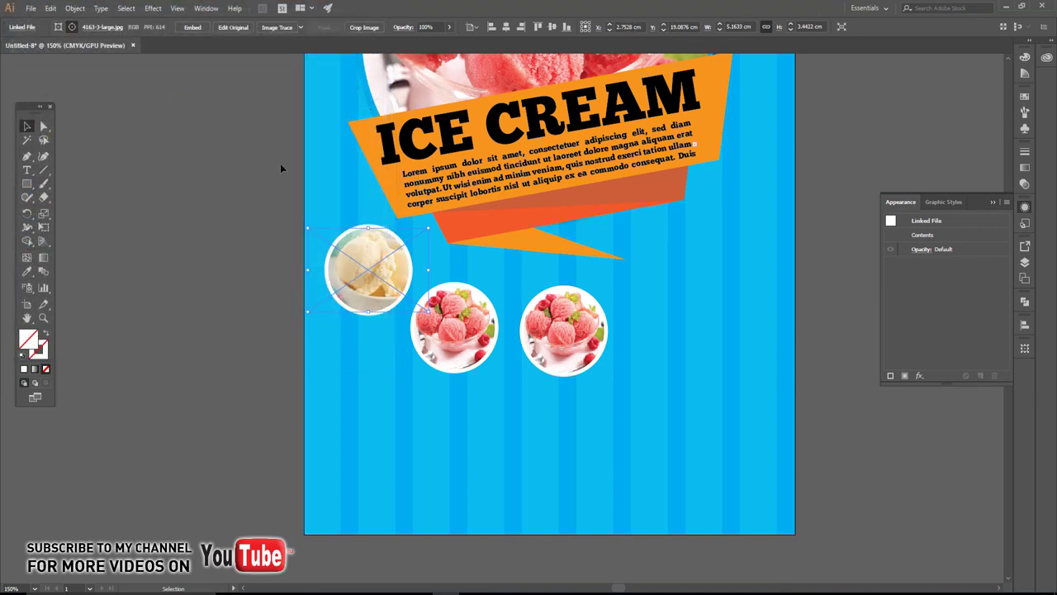
Relink the second circle's photo to the sprinkled sundae image.
click(72, 27)
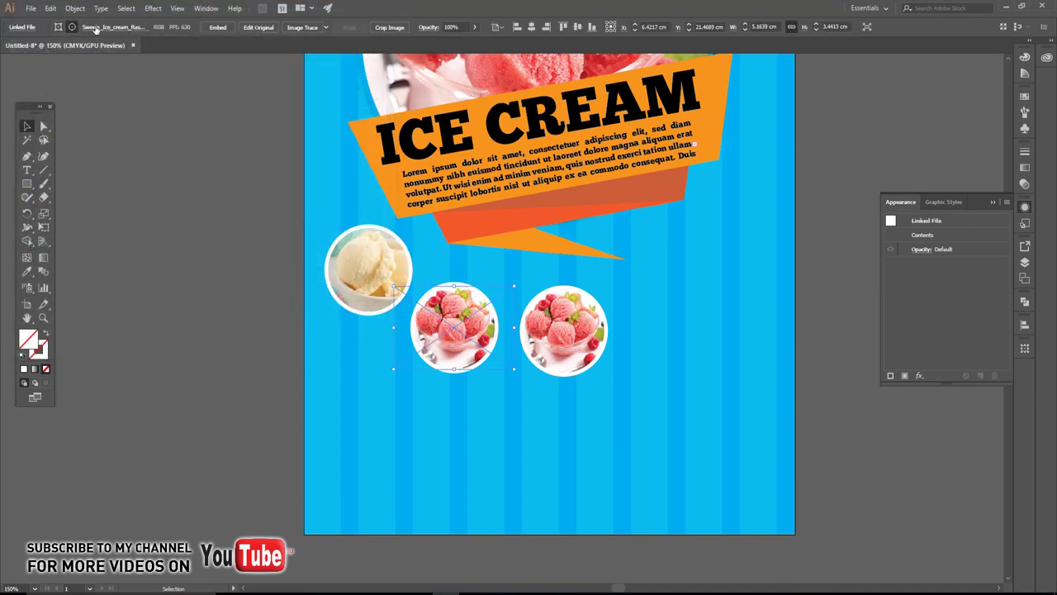
click(105, 49)
click(257, 114)
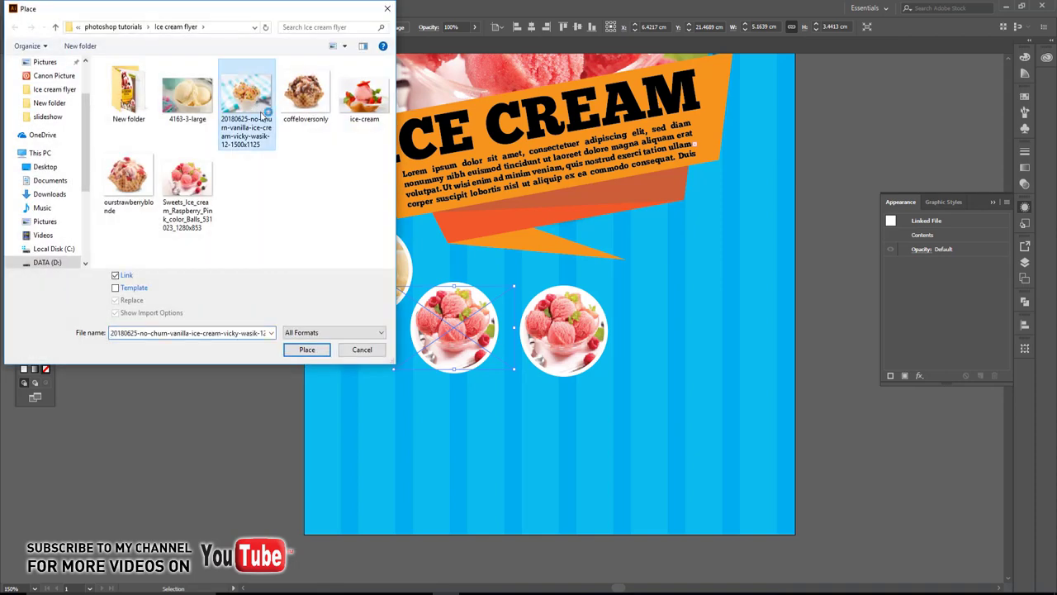
click(307, 350)
Relink the third circle's photo to the coffeeloversonly chocolate waffle image.
click(582, 333)
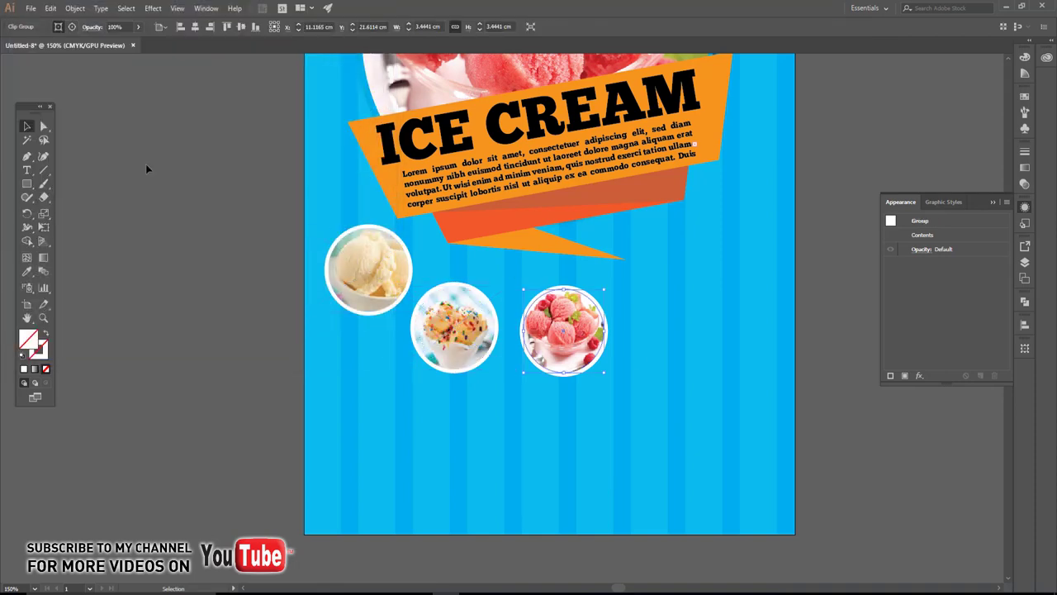
click(72, 27)
click(107, 48)
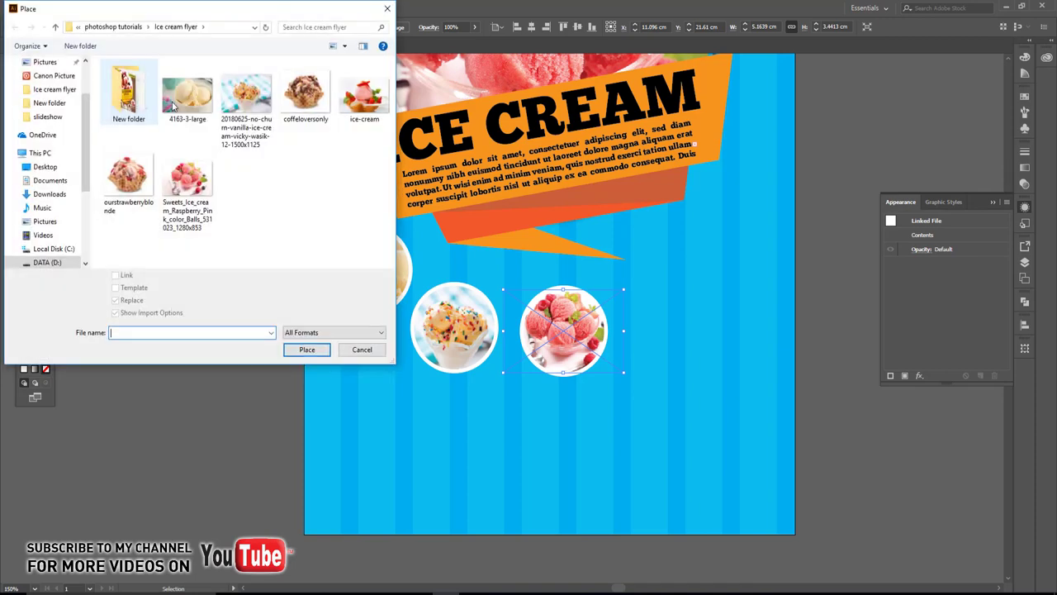
click(297, 112)
double_click(293, 107)
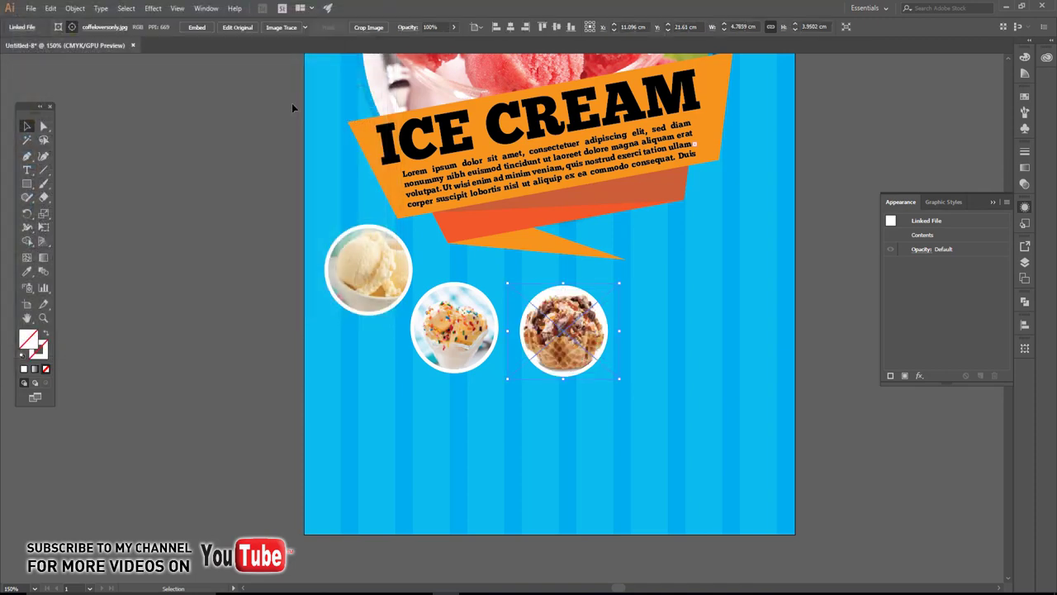
Duplicate the third circle up-right and relink its photo to ourstrawberryblonde.
drag(561, 346, 657, 319)
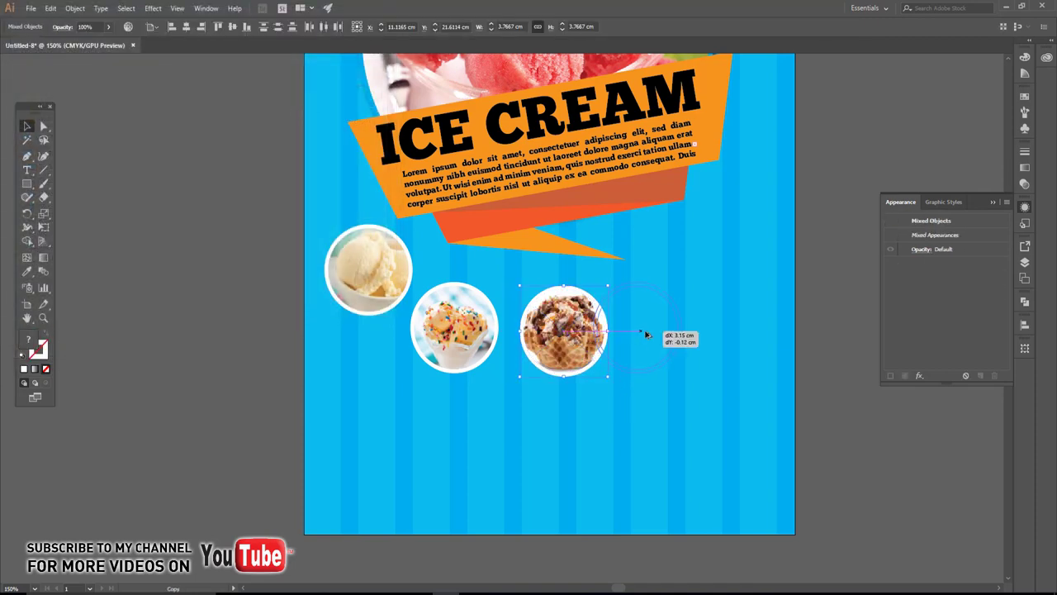
key(ctrl+7)
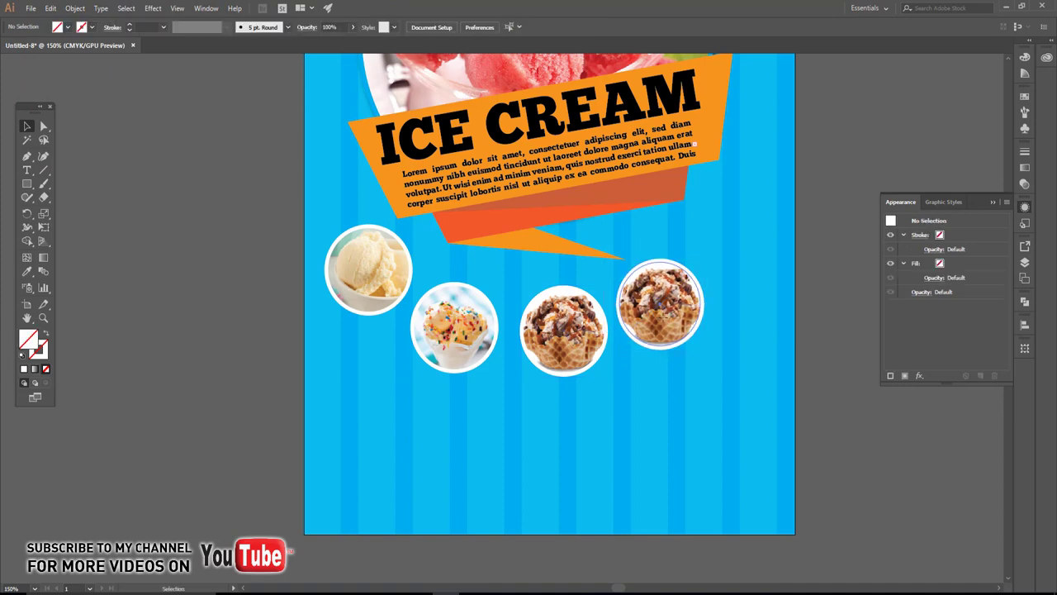
click(73, 27)
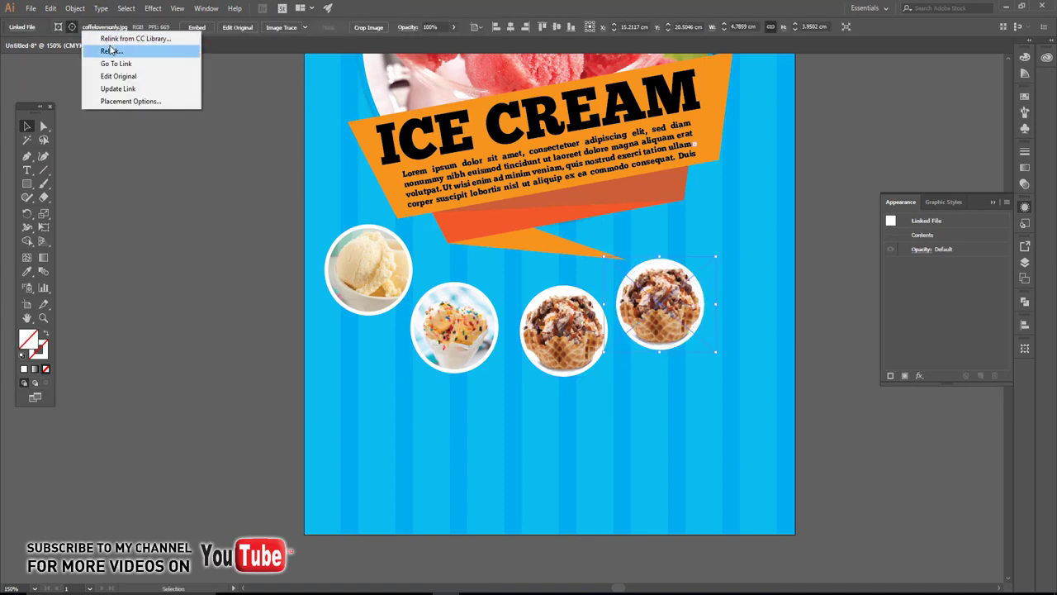
click(112, 47)
double_click(128, 176)
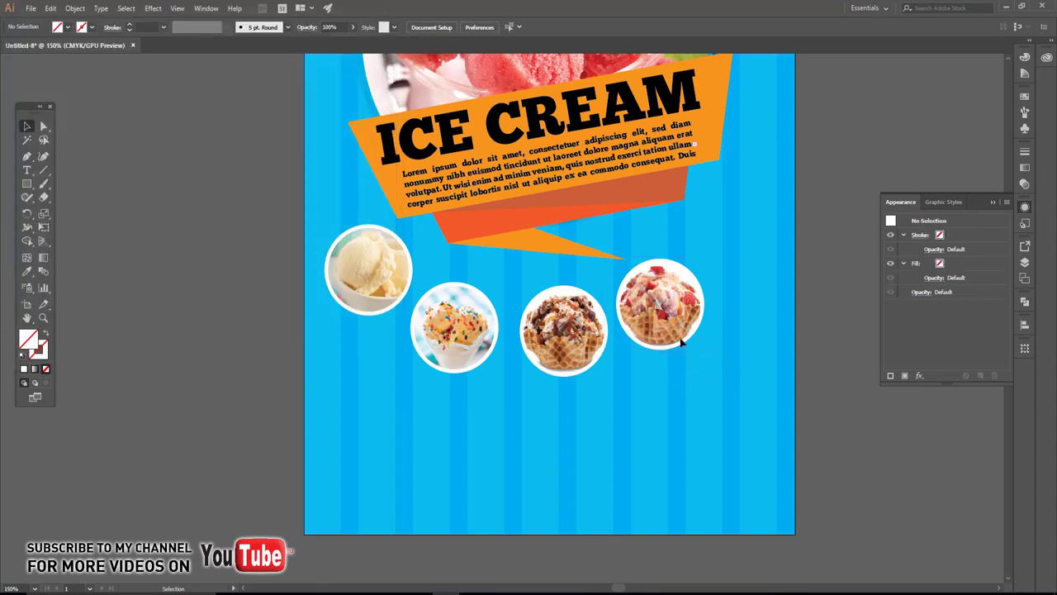
Copy the fourth circle higher to the upper right and relink it to the raspberry photo.
click(665, 312)
drag(664, 311, 741, 243)
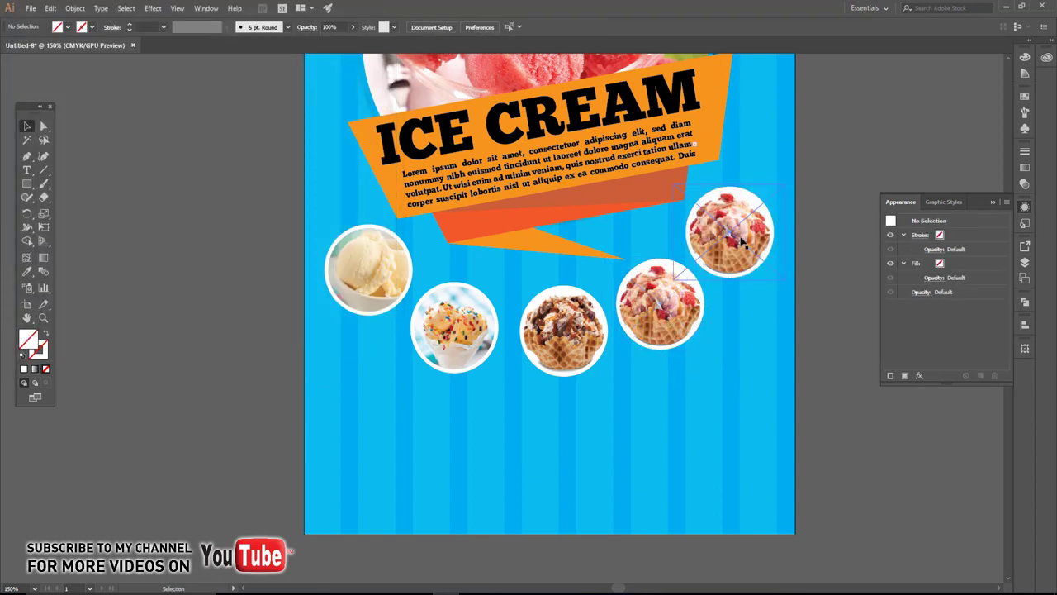
click(71, 27)
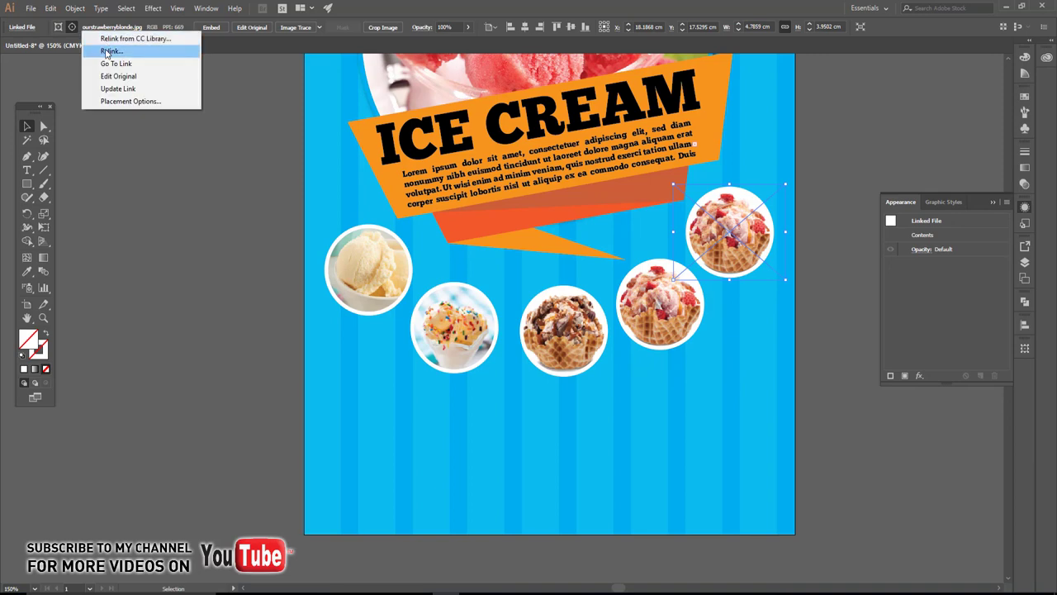
click(124, 50)
click(183, 188)
double_click(183, 189)
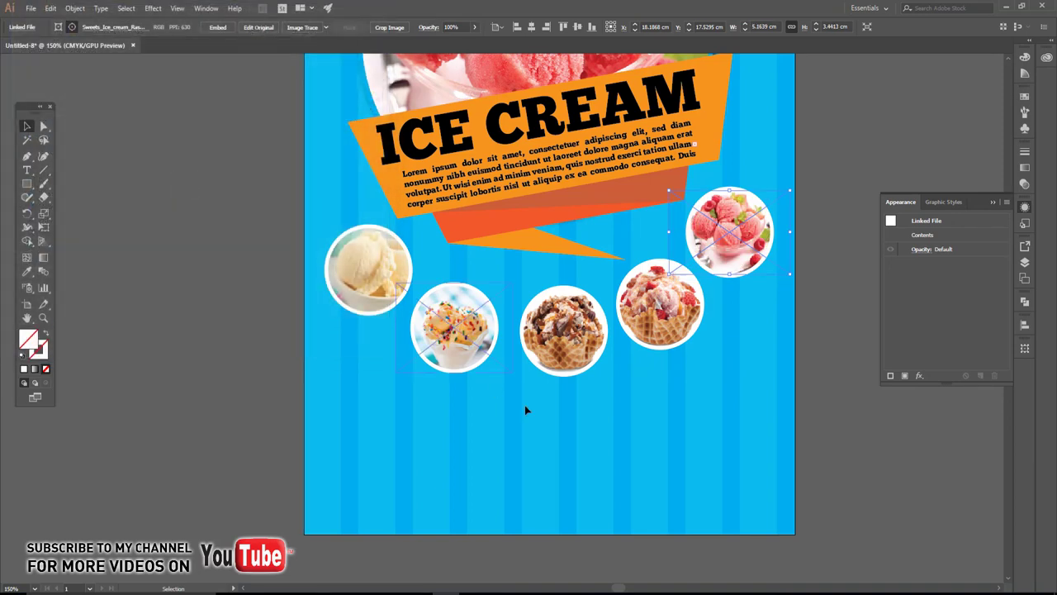
Relink the top-right circle's photo to the ice-cream image instead, then deselect.
mouse_move(662, 212)
mouse_down()
mouse_move(562, 407)
mouse_move(550, 379)
mouse_up()
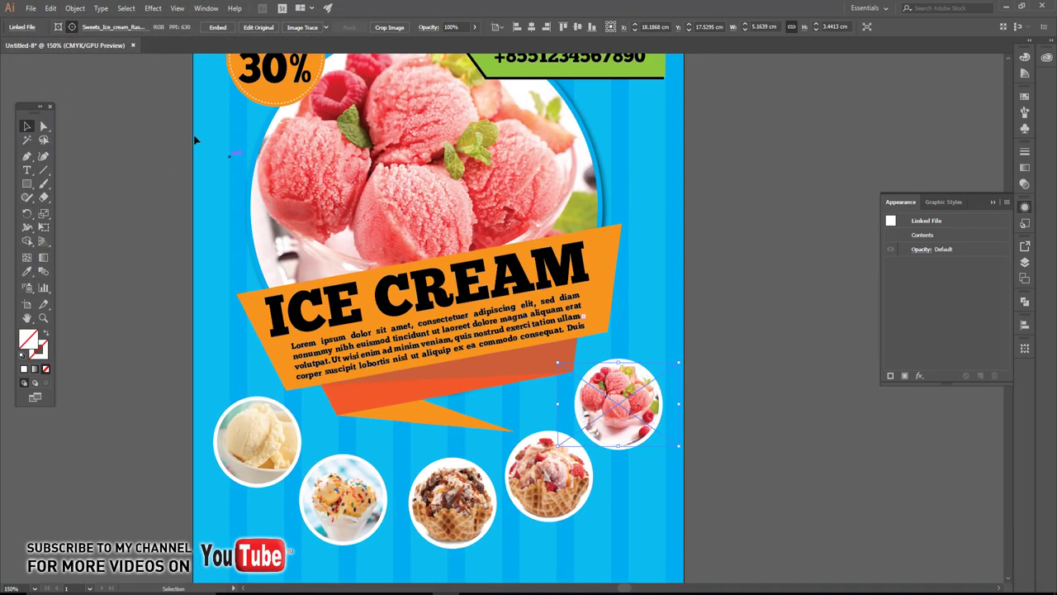
click(86, 27)
click(106, 51)
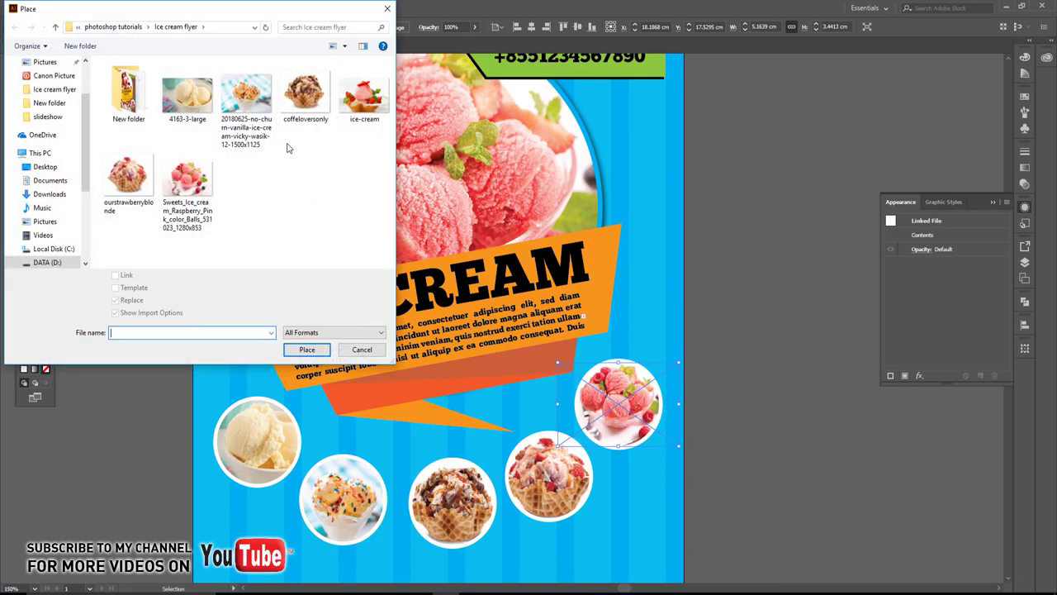
click(350, 98)
double_click(350, 98)
scroll(629, 369, up, 1)
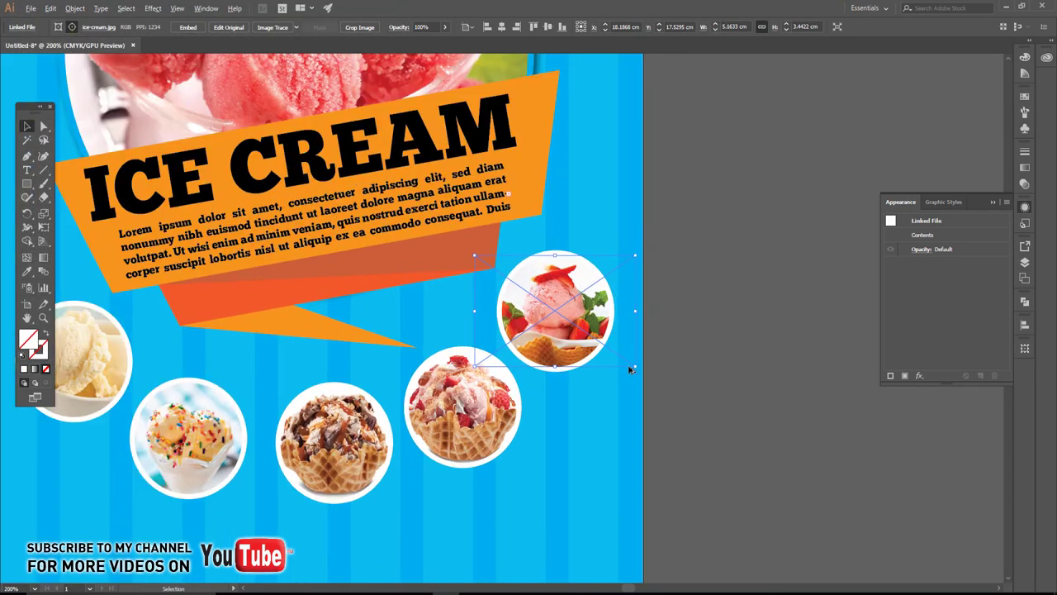
click(588, 401)
scroll(619, 432, up, 1)
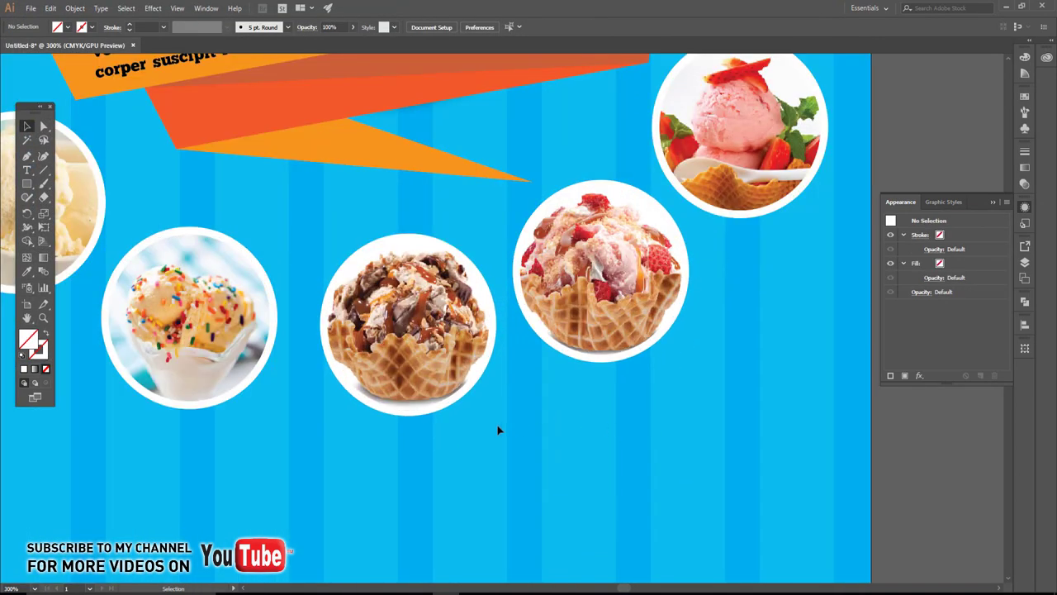
scroll(501, 430, down, 2)
scroll(647, 446, left, 2)
Select the photo circles one by one with the Selection tool, then deselect.
click(715, 274)
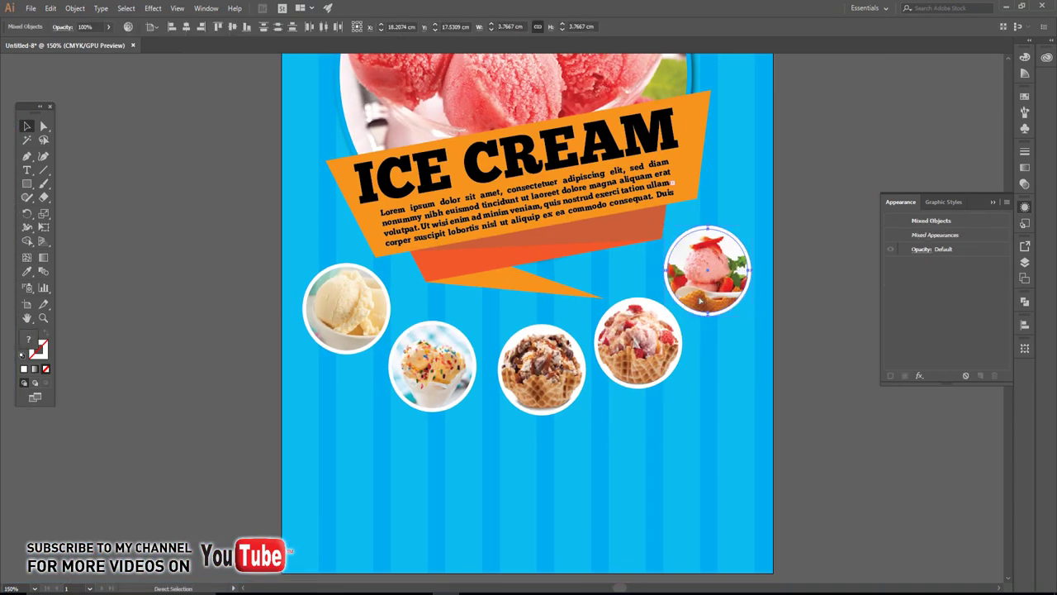
click(648, 376)
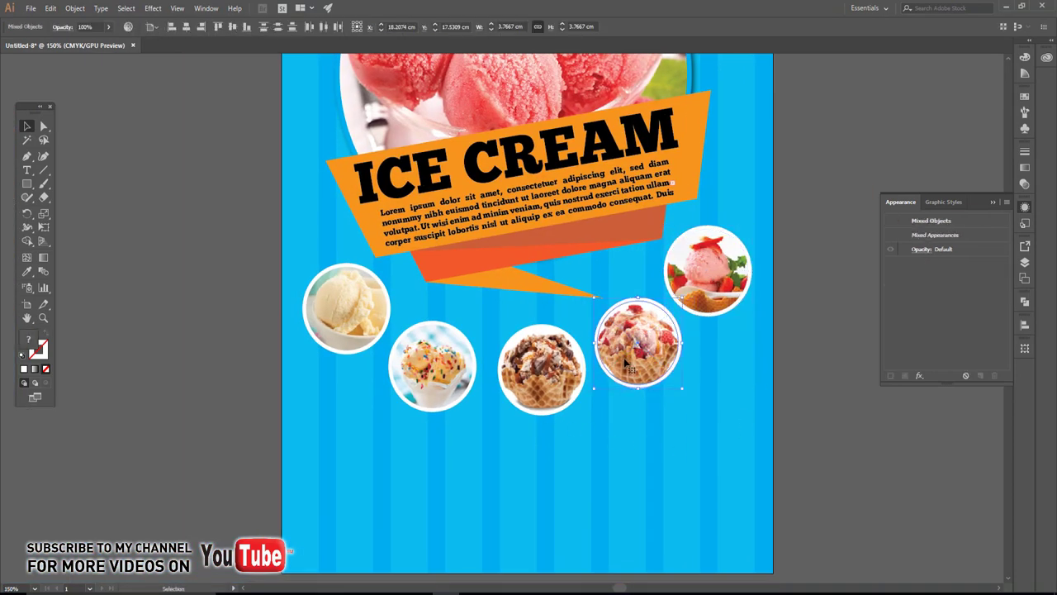
click(76, 8)
click(82, 50)
click(528, 382)
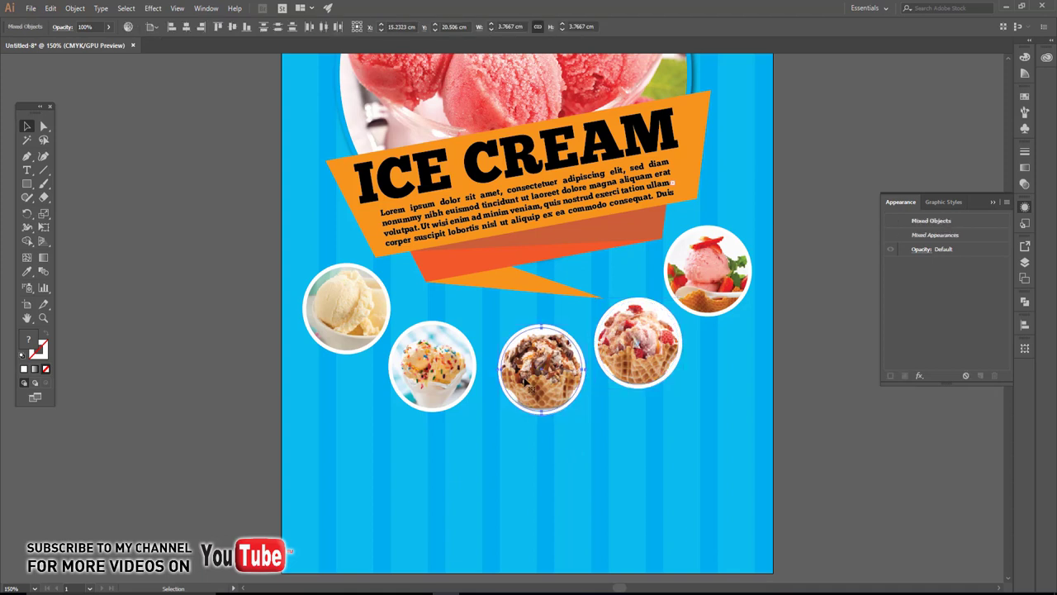
key(v)
click(446, 386)
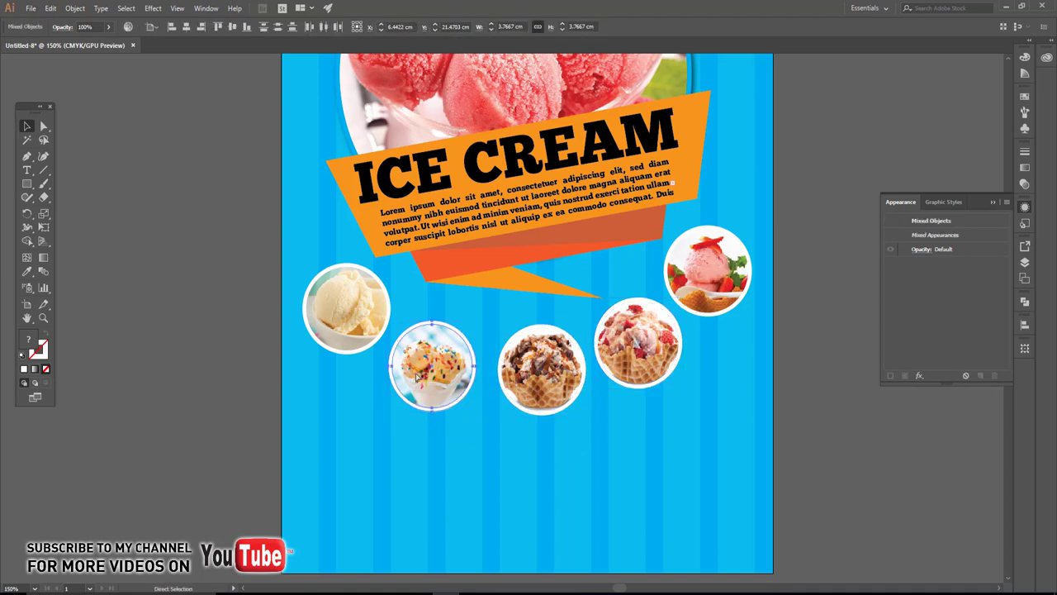
click(320, 324)
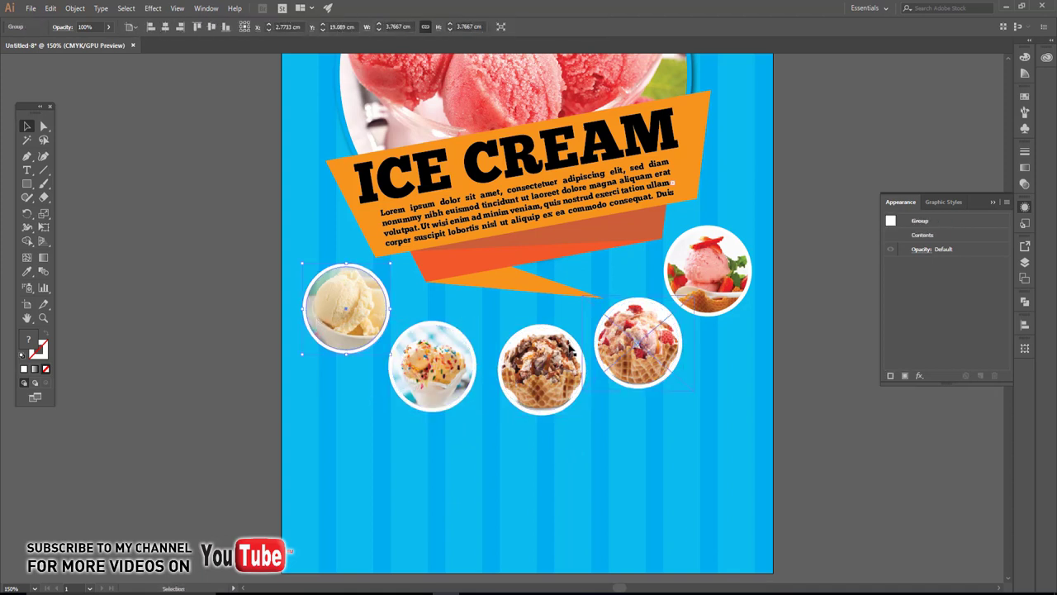
click(583, 452)
Nudge the vanilla, chocolate and strawberry waffle circles into tighter positions.
drag(526, 429, 514, 419)
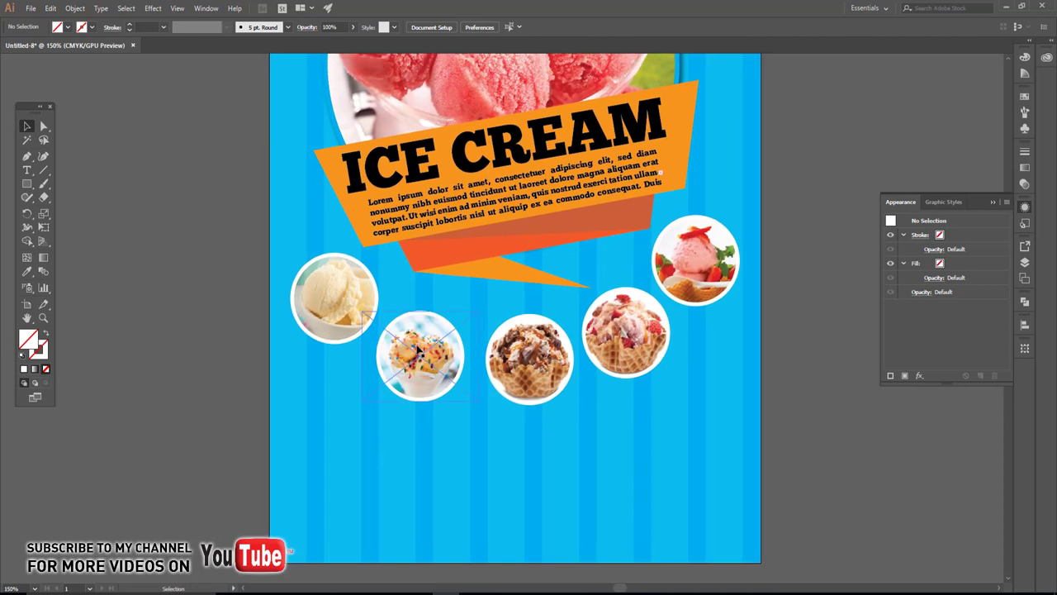
click(363, 324)
drag(525, 381, 521, 388)
click(594, 434)
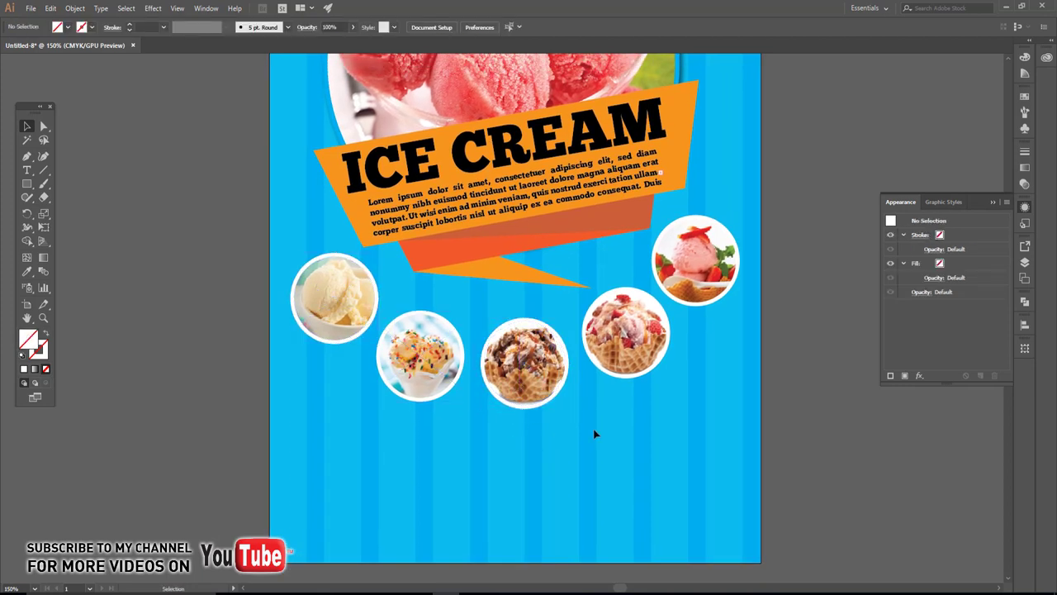
drag(623, 348, 619, 346)
click(562, 386)
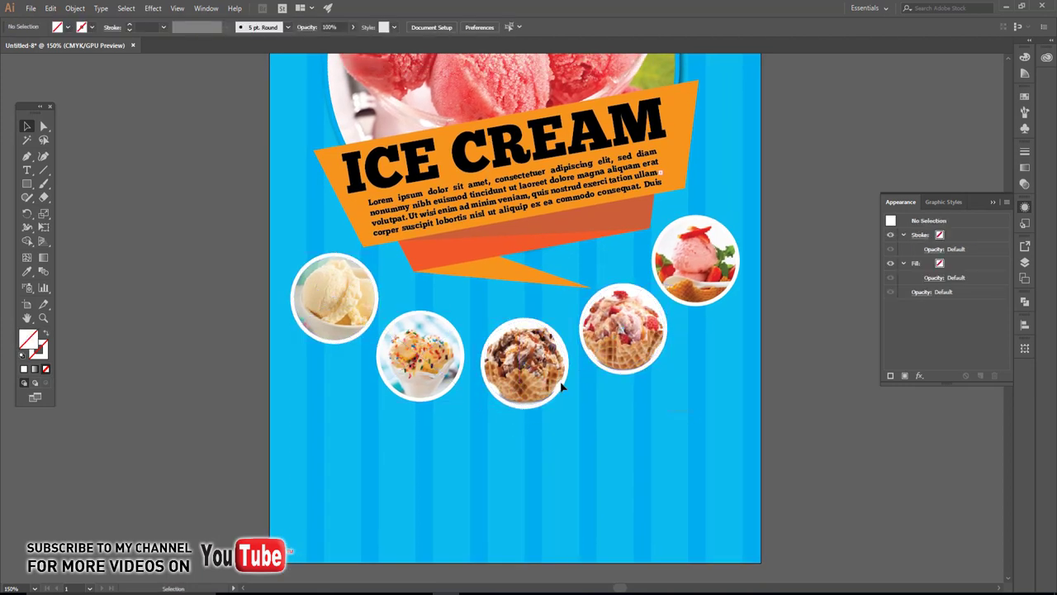
Enlarge all five circles slightly, trying and undoing an even-spacing distribution.
click(363, 297)
drag(739, 411, 745, 417)
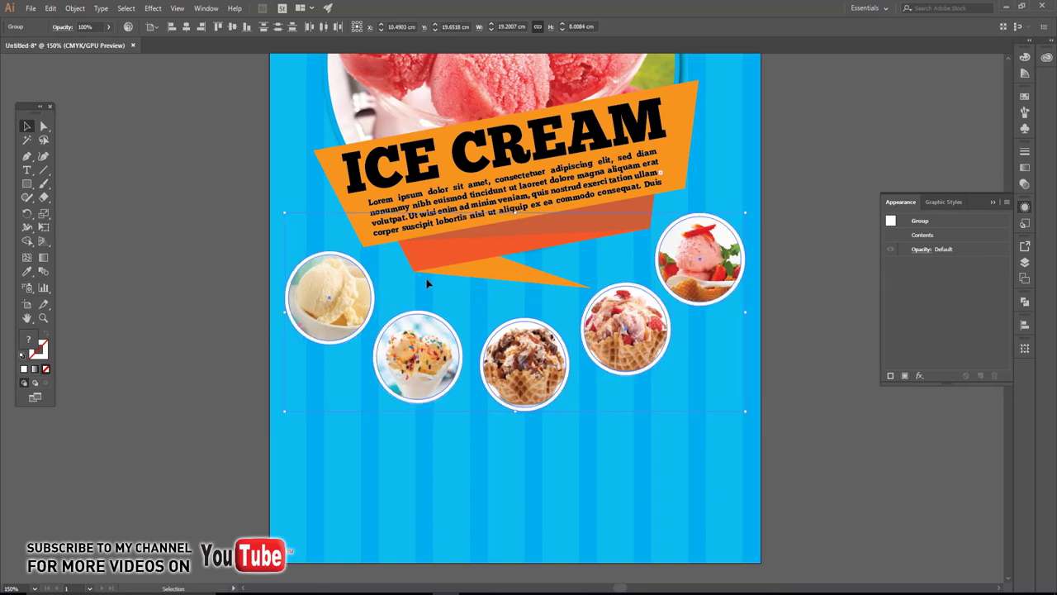
click(322, 27)
key(ctrl+z)
Shift the pink ice cream circle slightly left.
click(627, 347)
scroll(605, 386, up, 3)
drag(602, 345, 593, 345)
scroll(614, 401, down, 1)
click(727, 265)
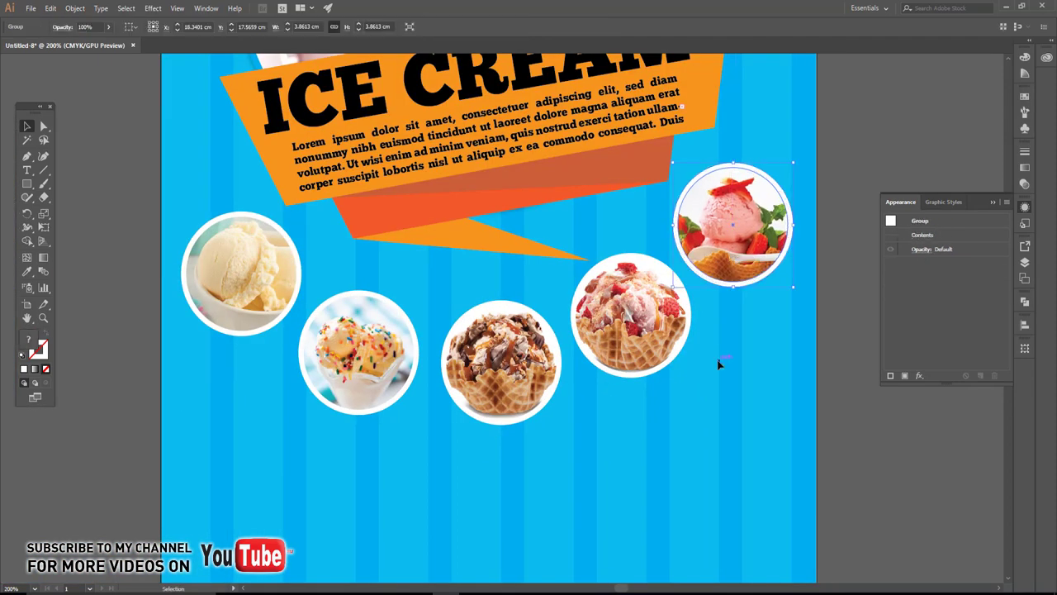
click(718, 363)
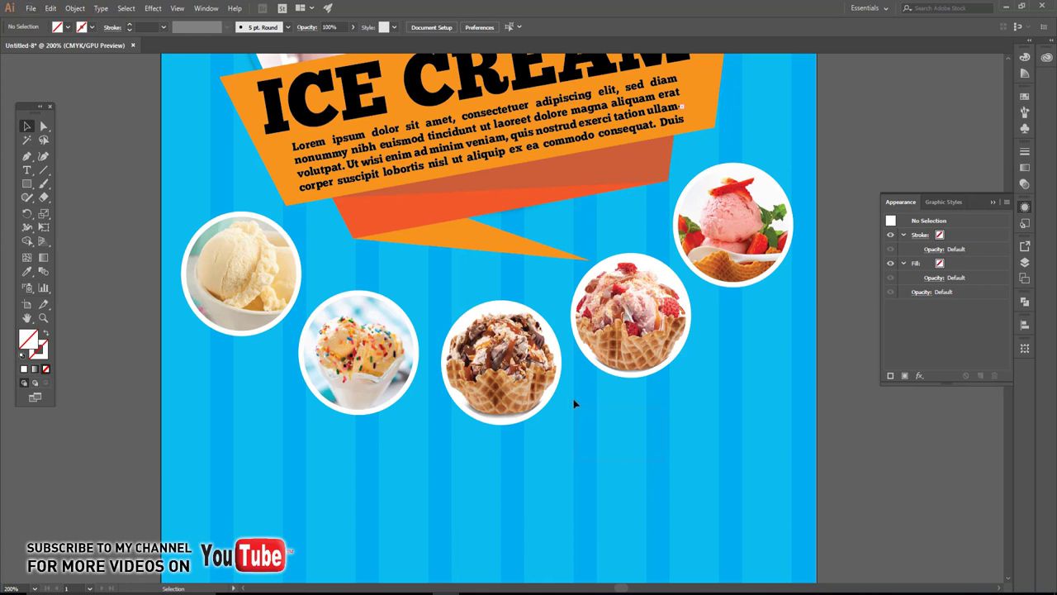
Move the three right-hand circles left, then enlarge all five circles together.
click(664, 285)
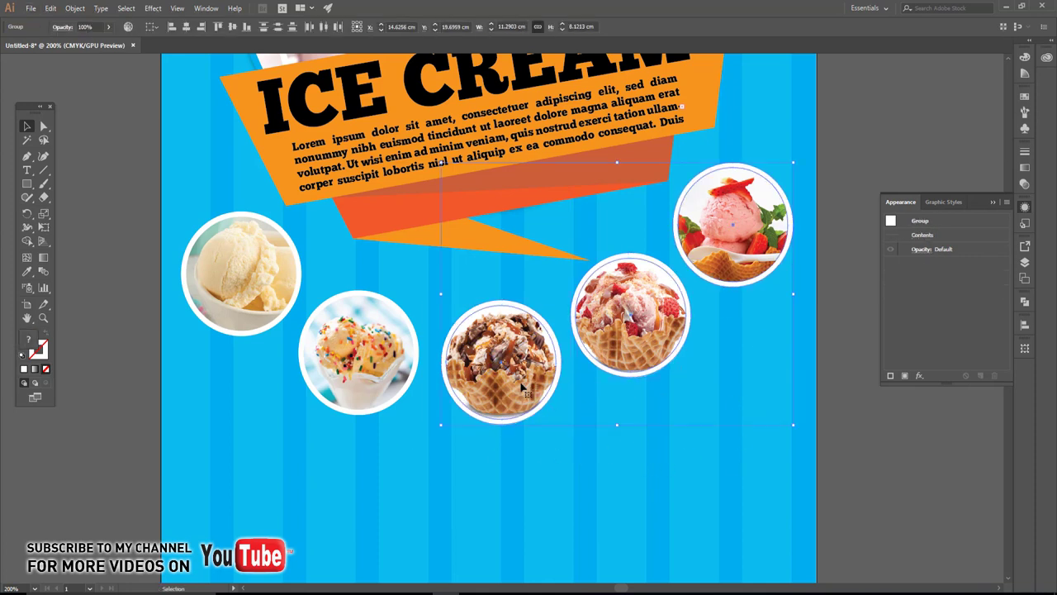
drag(523, 385, 517, 385)
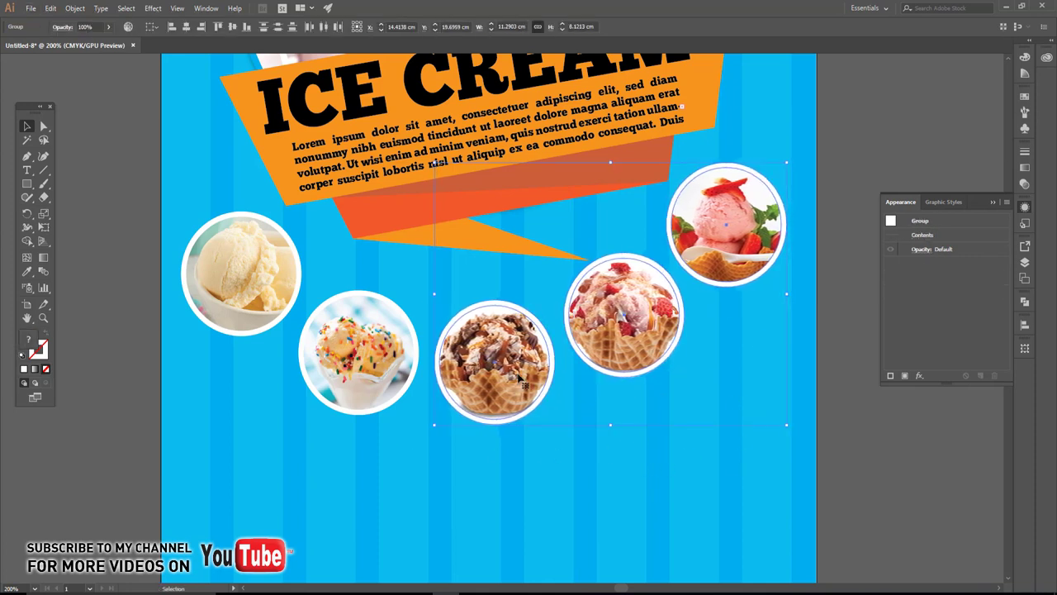
shift+click(395, 405)
key(Left)
key(Left)
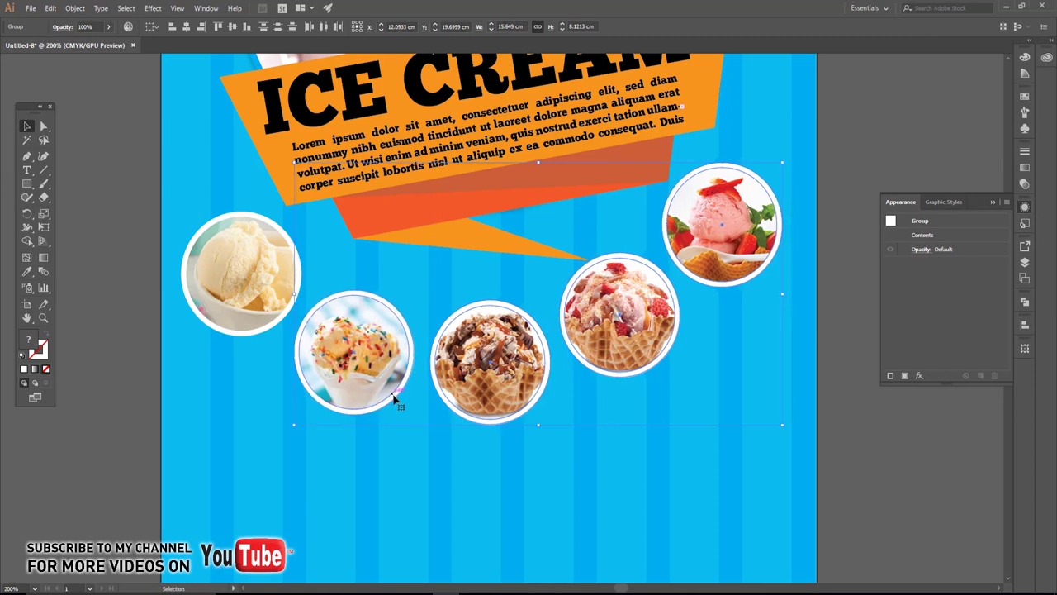
shift+click(272, 316)
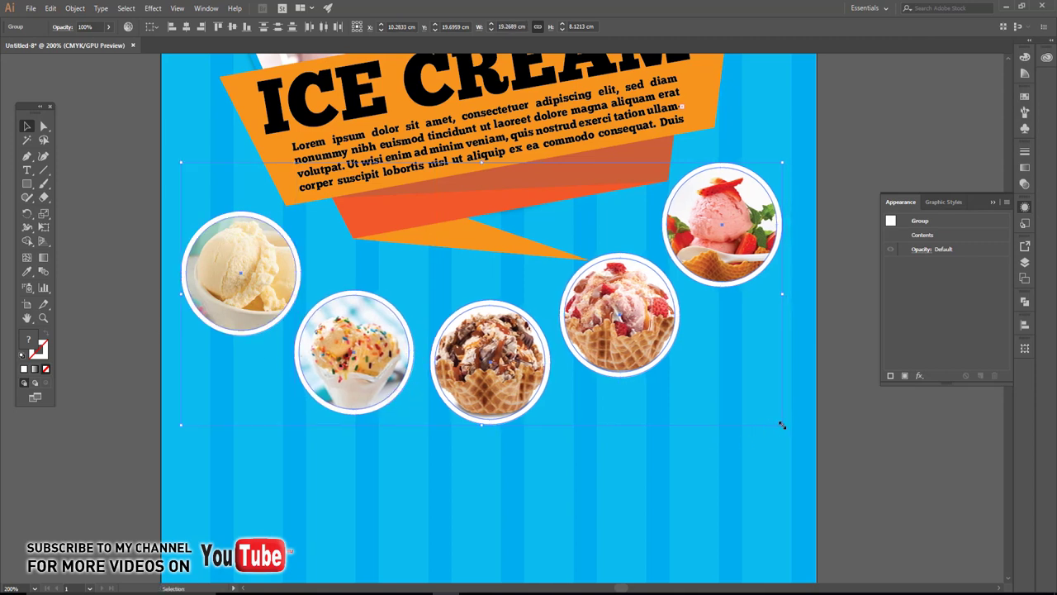
drag(781, 424, 792, 429)
View the flyer at actual size and duplicate the phone number text onto the artboard.
click(457, 470)
key(ctrl+0)
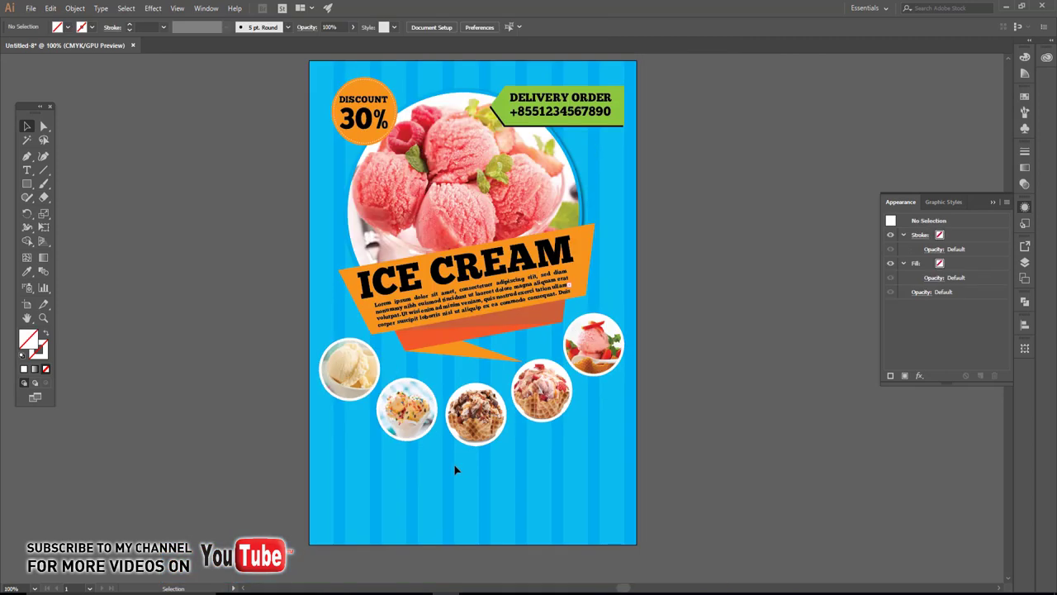
scroll(455, 467, down, 1)
key(ctrl+1)
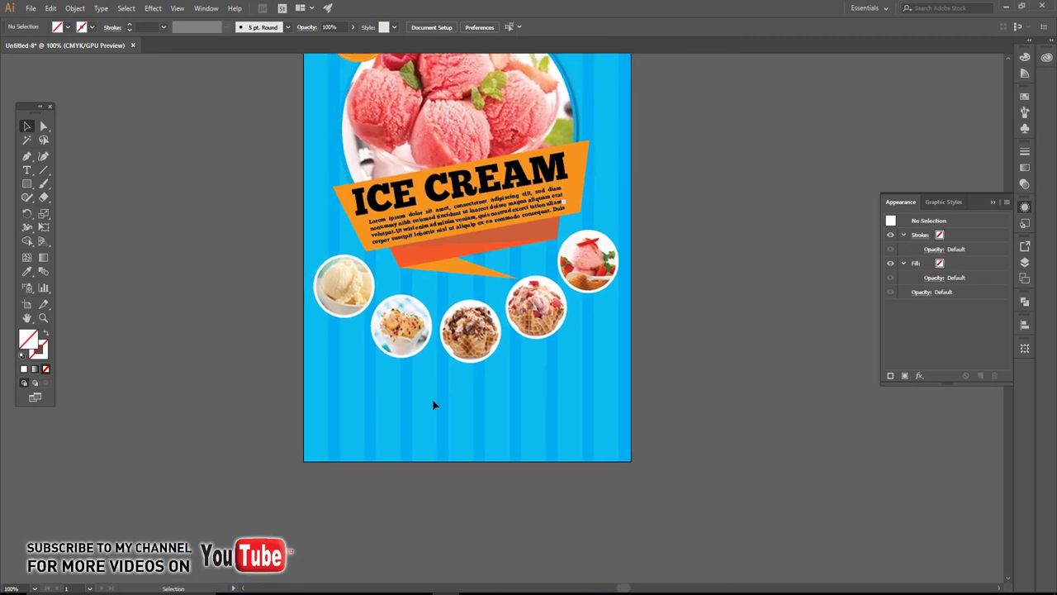
drag(507, 170, 307, 486)
key(ctrl+plus)
key(ctrl+plus)
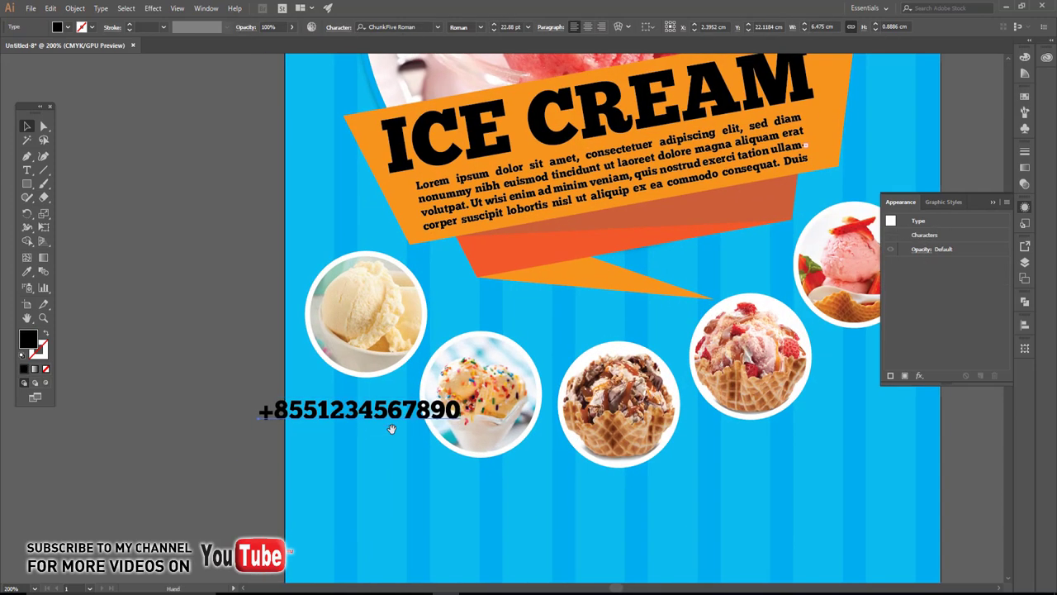
Retype the copy as a centred two-line 'ICE CREAM' / 'NAME' caption.
key(t)
triple_click(260, 408)
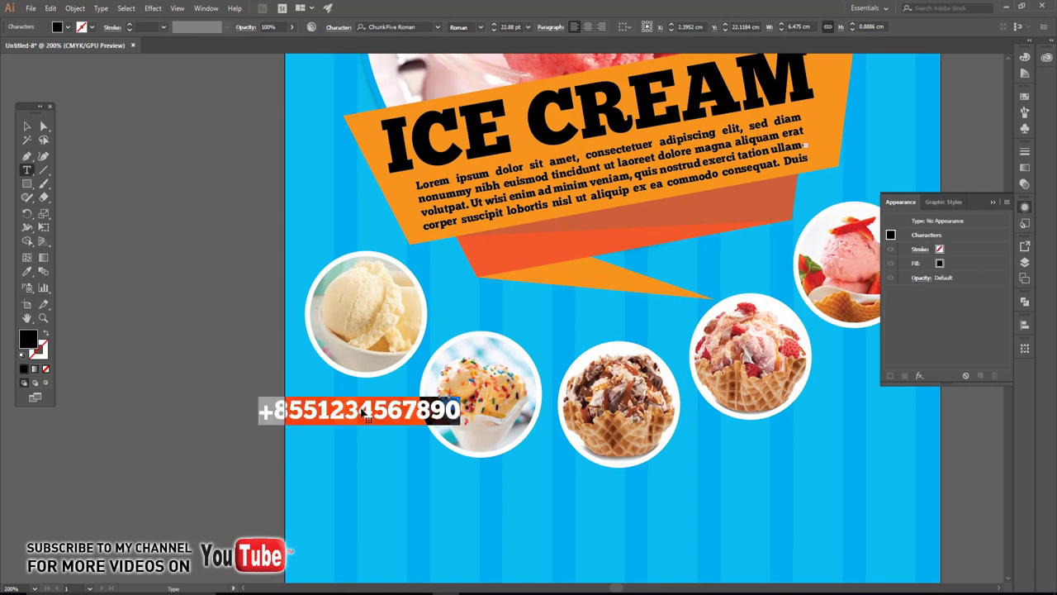
text(ICE CREA)
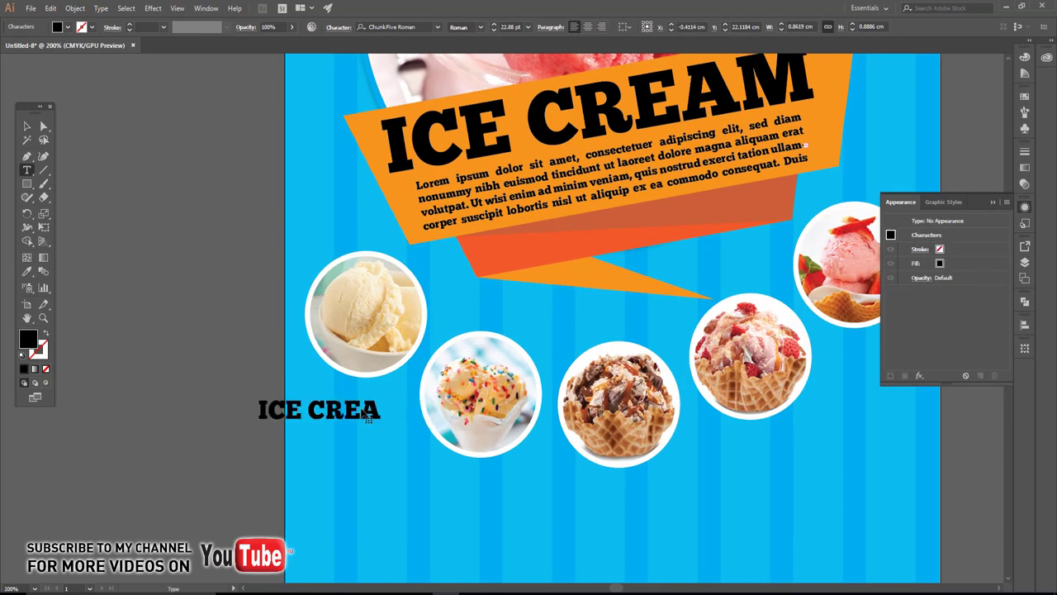
text(M)
key(Return)
text(NAME)
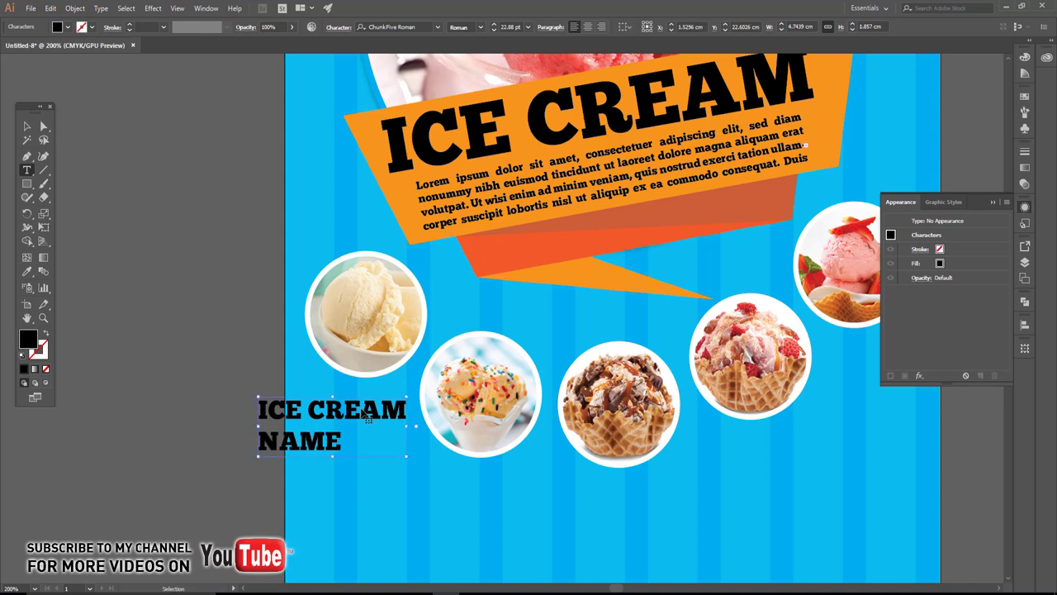
key(ctrl+a)
click(587, 27)
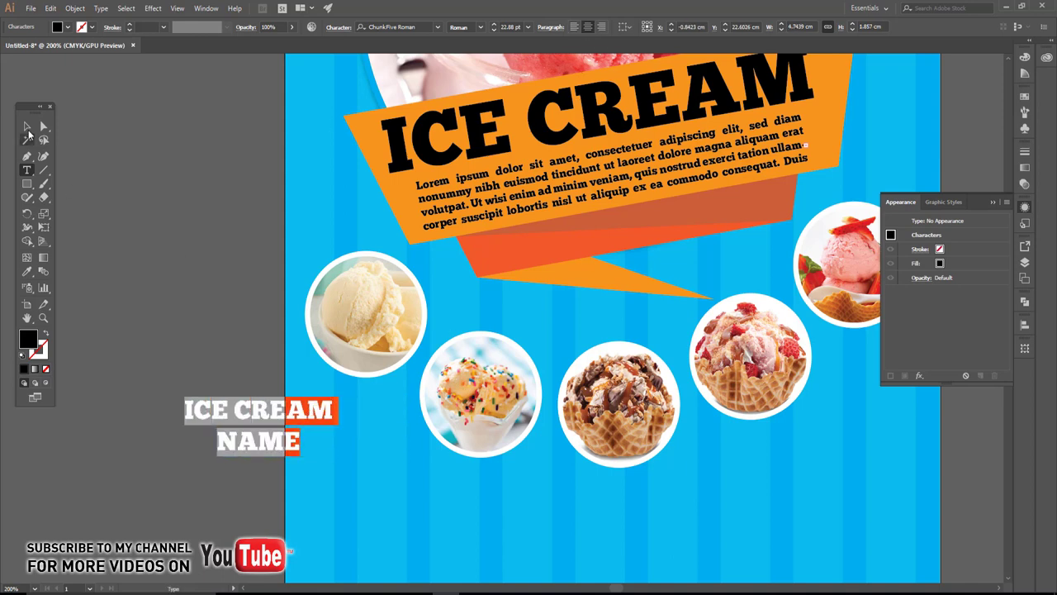
Shrink the caption and position it under the vanilla circle.
click(28, 127)
drag(258, 425, 338, 422)
scroll(372, 430, up, 2)
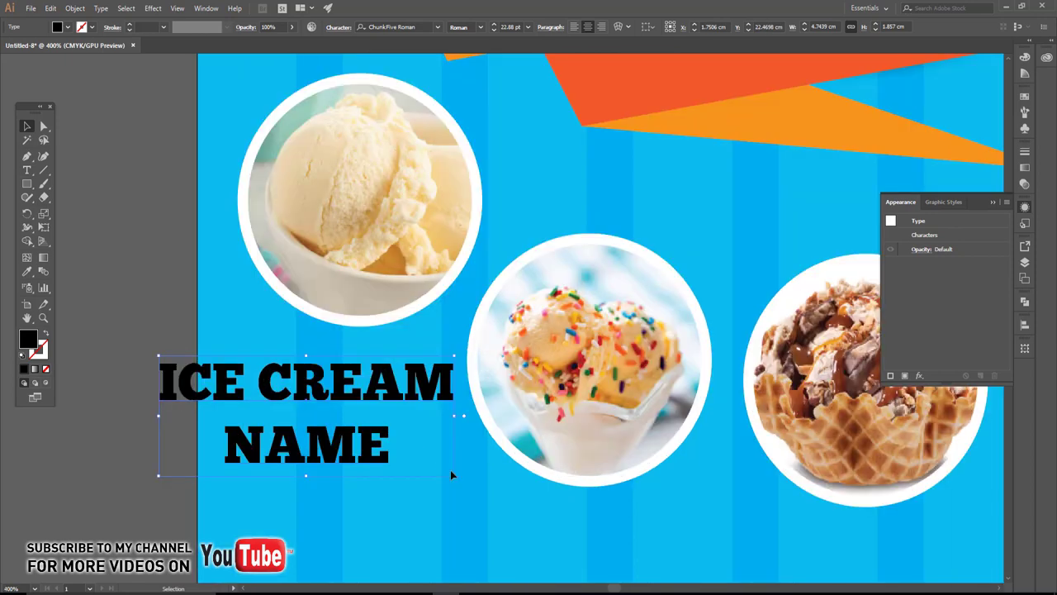
drag(450, 474, 382, 450)
drag(353, 401, 386, 365)
scroll(382, 422, down, 1)
scroll(429, 432, down, 3)
mouse_move(289, 236)
mouse_down()
mouse_move(463, 388)
mouse_move(466, 347)
mouse_move(423, 369)
mouse_up()
Duplicate the caption under the remaining circles and zoom out to check them.
drag(479, 351, 662, 369)
scroll(708, 382, right, 5)
mouse_move(363, 351)
mouse_down()
mouse_move(554, 281)
mouse_move(720, 139)
mouse_up()
key(ctrl+minus)
key(ctrl+minus)
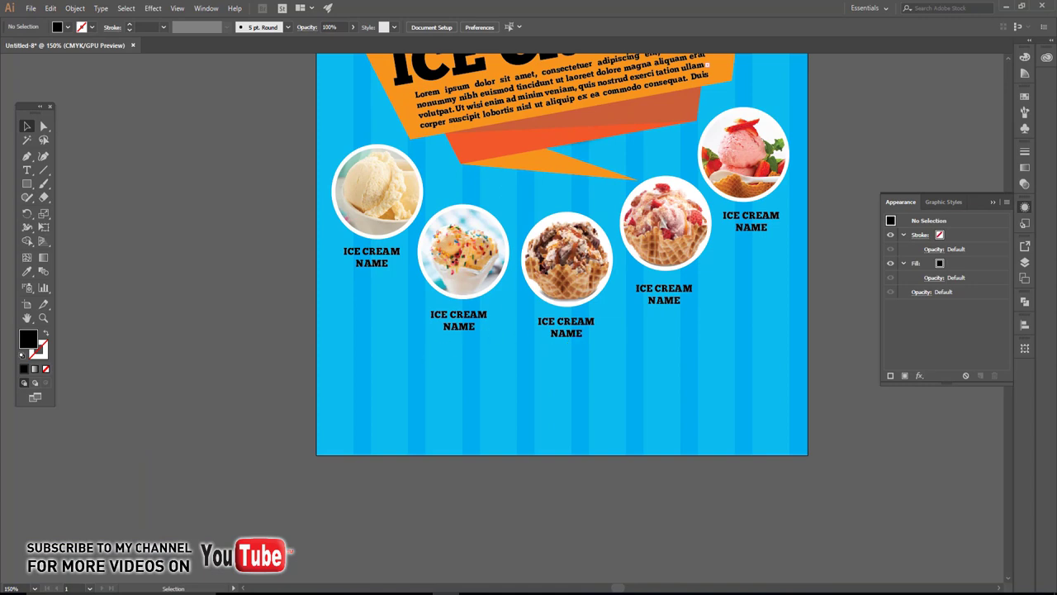
key(ctrl+minus)
key(ctrl+minus)
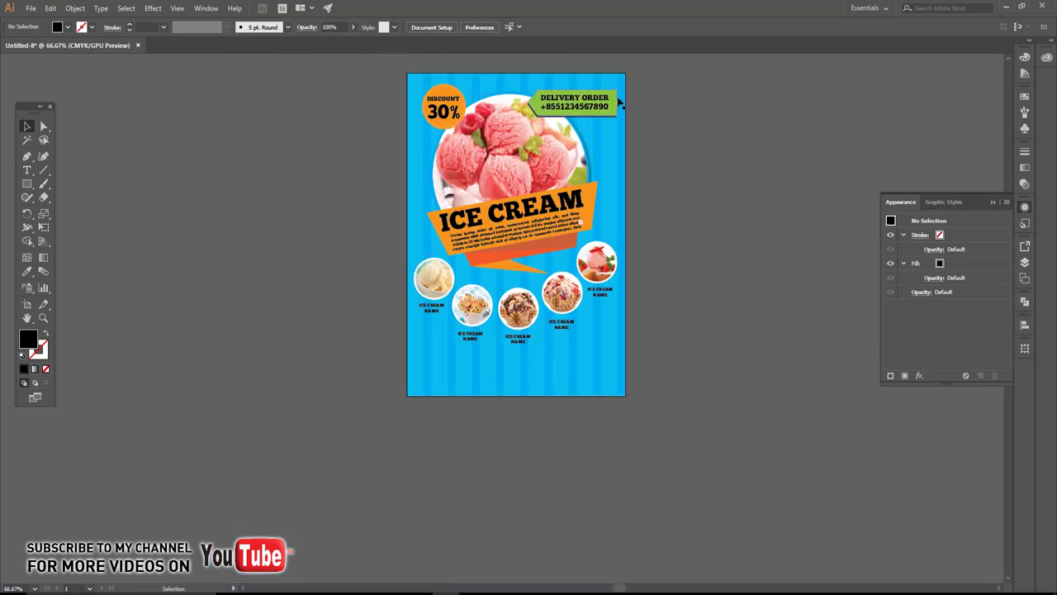
click(617, 103)
Duplicate the green banner to the bottom and stretch its right end to the artboard edge.
drag(616, 99, 624, 369)
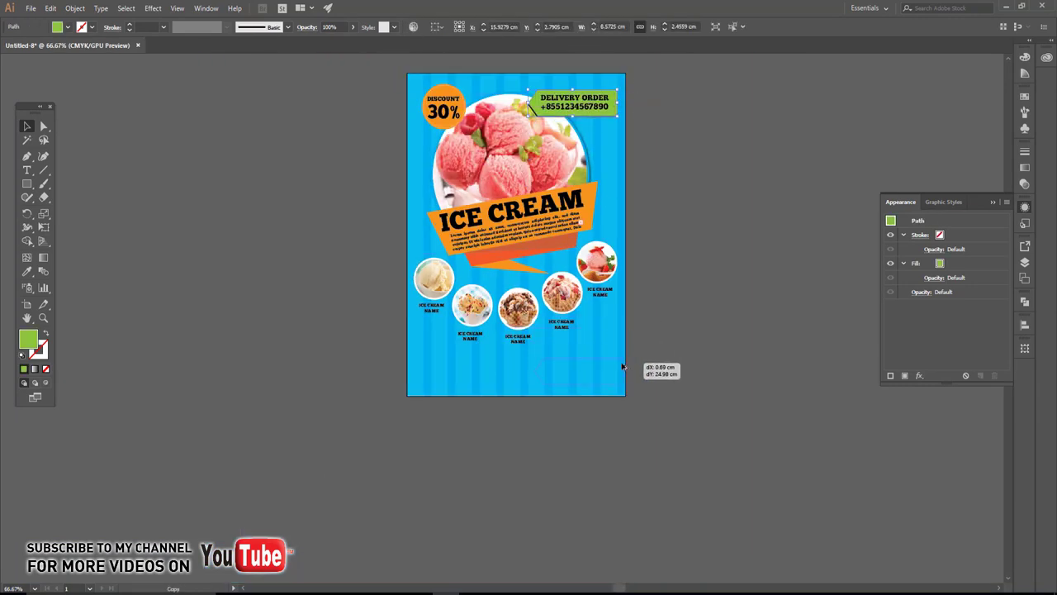
scroll(587, 398, up, 2)
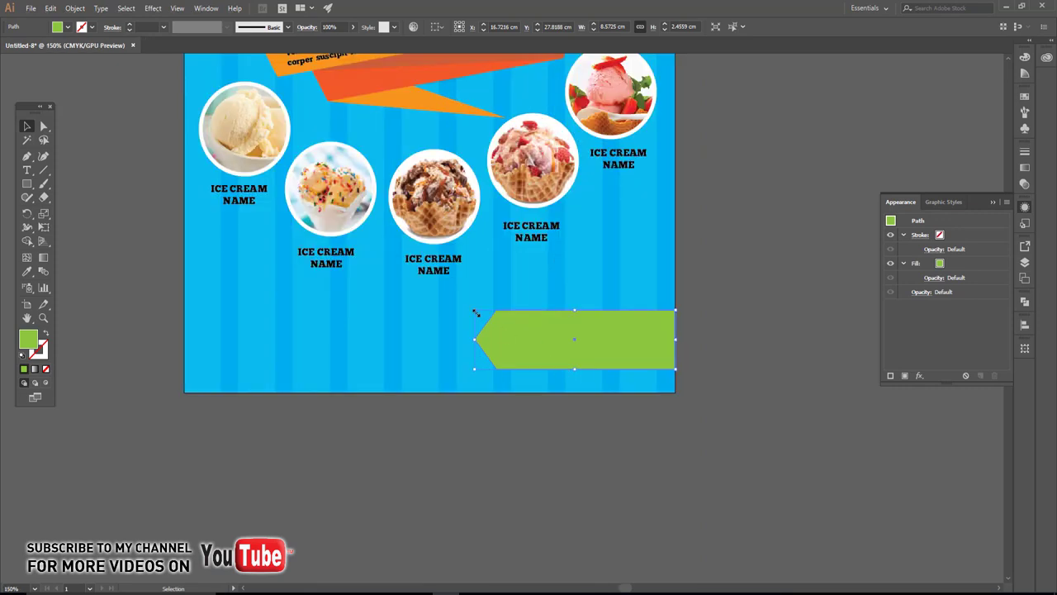
mouse_move(475, 312)
mouse_down()
mouse_move(578, 345)
mouse_move(429, 343)
mouse_move(406, 329)
mouse_up()
click(43, 126)
mouse_move(472, 313)
mouse_down()
mouse_move(500, 366)
mouse_move(691, 361)
mouse_up()
click(26, 126)
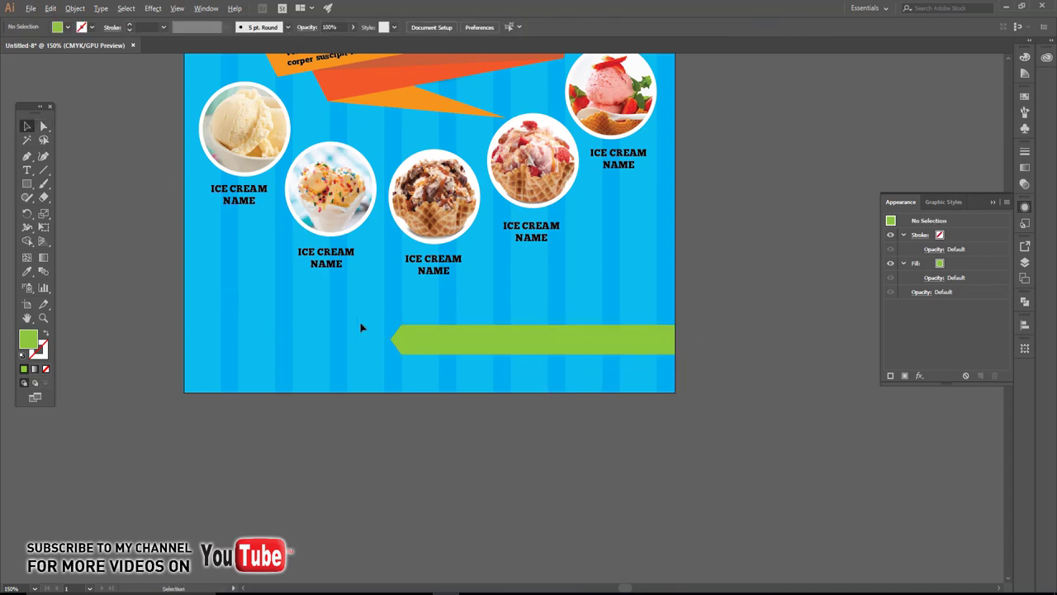
Make the bottom banner thinner and colour it orange to match the ribbon.
alt+scroll(361, 325, up, 1)
drag(396, 364, 382, 360)
alt+scroll(380, 351, down, 1)
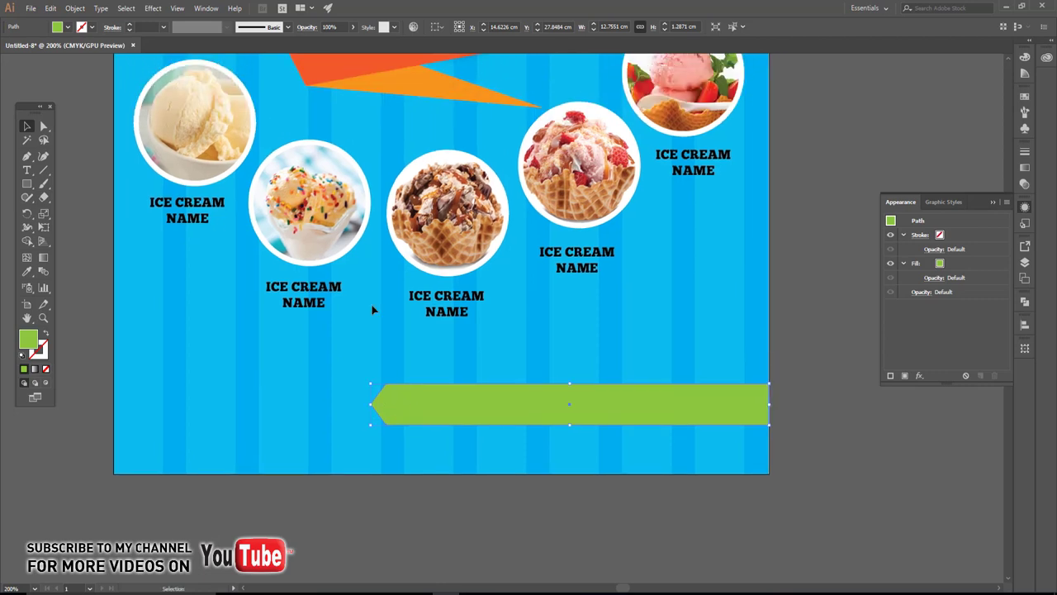
alt+scroll(373, 342, down, 1)
click(27, 273)
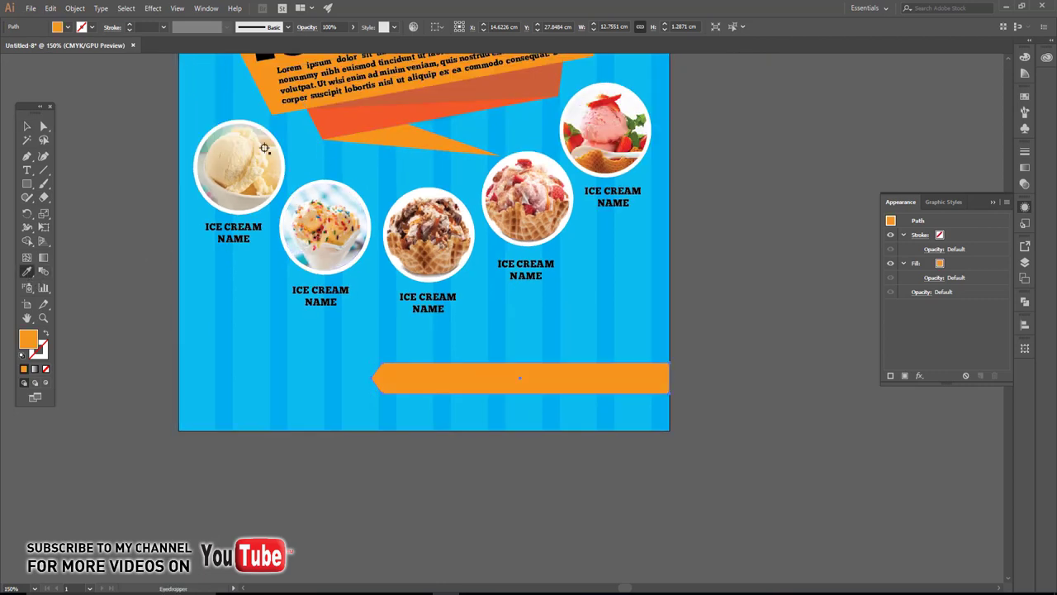
Copy an ICE CREAM NAME caption onto the banner, left-aligned.
click(26, 126)
mouse_move(407, 285)
mouse_down()
mouse_move(397, 365)
mouse_move(383, 355)
mouse_up()
click(574, 27)
double_click(387, 355)
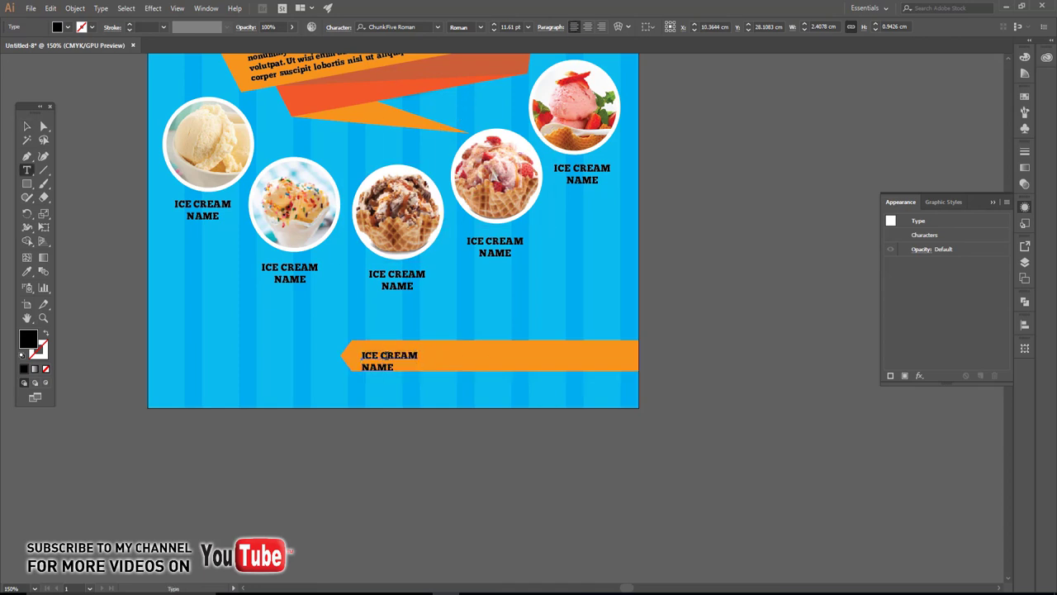
key(ctrl+a)
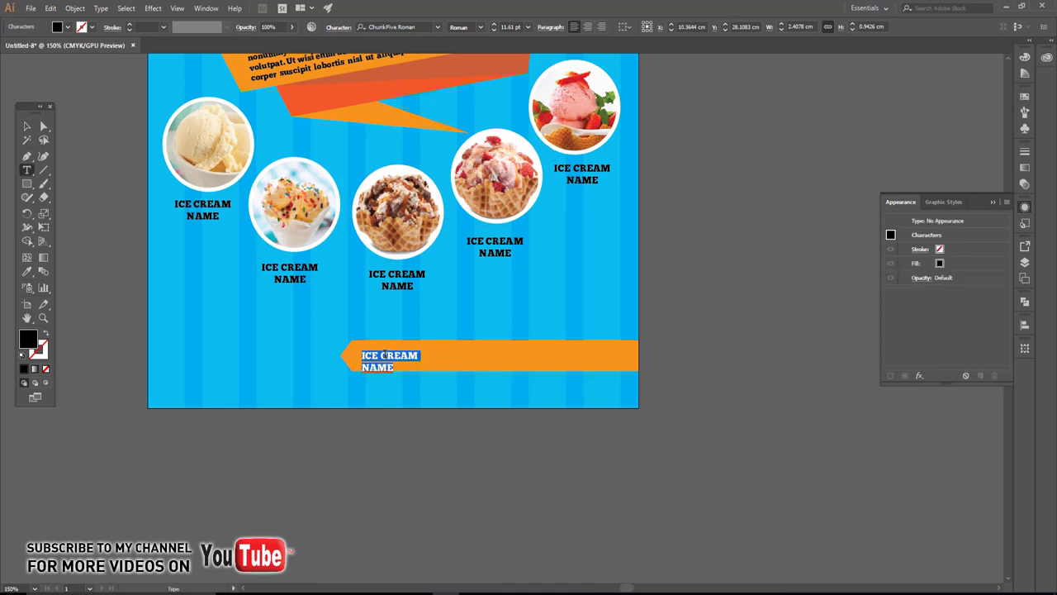
text(YOUR ADDRESS STREET, COUNTRY, +)
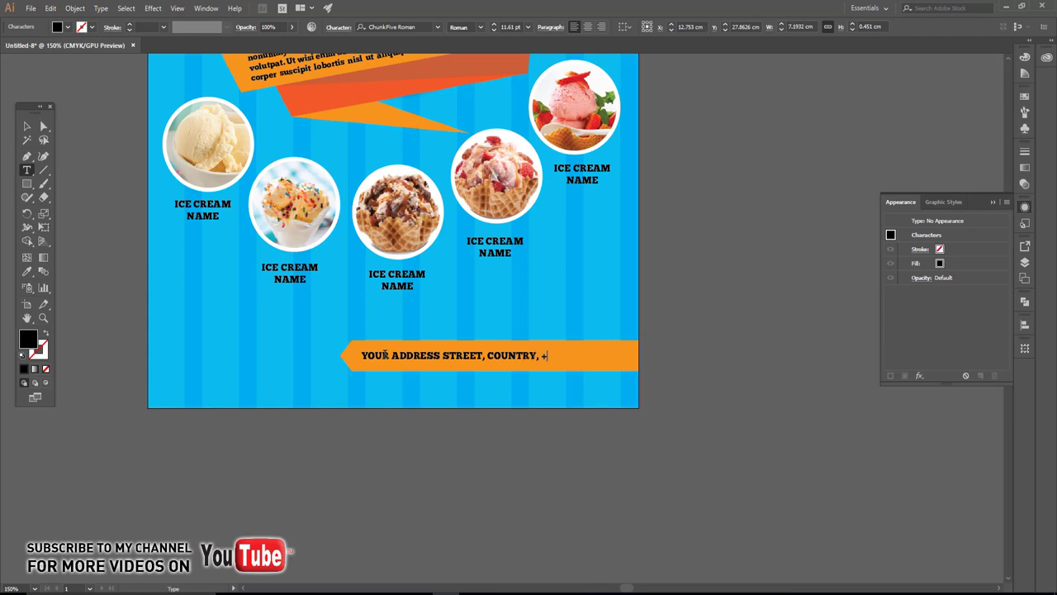
scroll(384, 354, up, 1)
scroll(376, 338, up, 2)
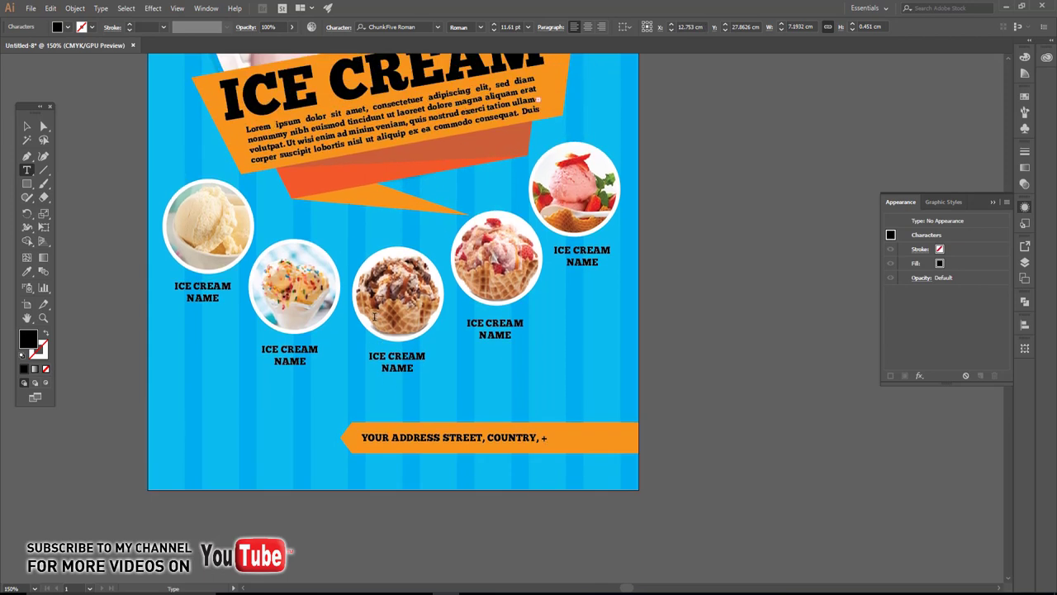
scroll(367, 322, up, 3)
scroll(357, 297, up, 3)
scroll(356, 295, down, 1)
scroll(355, 293, down, 3)
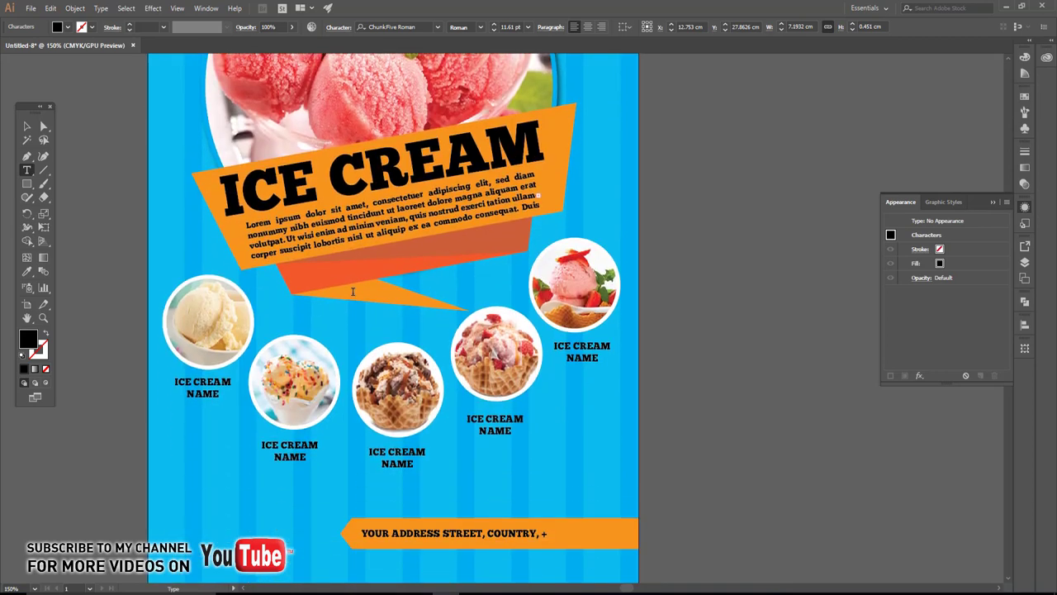
scroll(353, 291, down, 1)
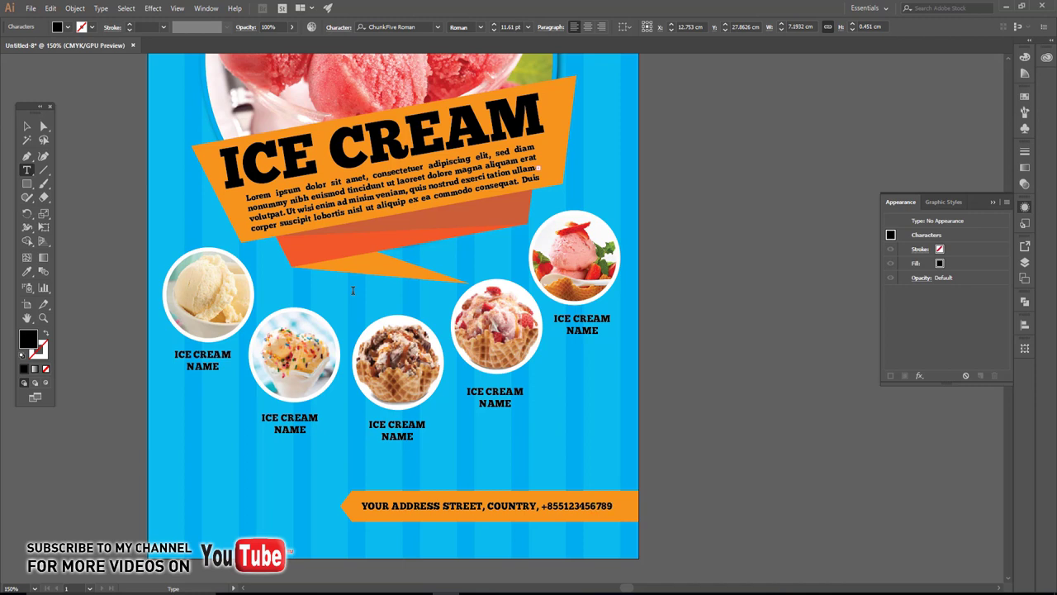
text(?)
text(C)
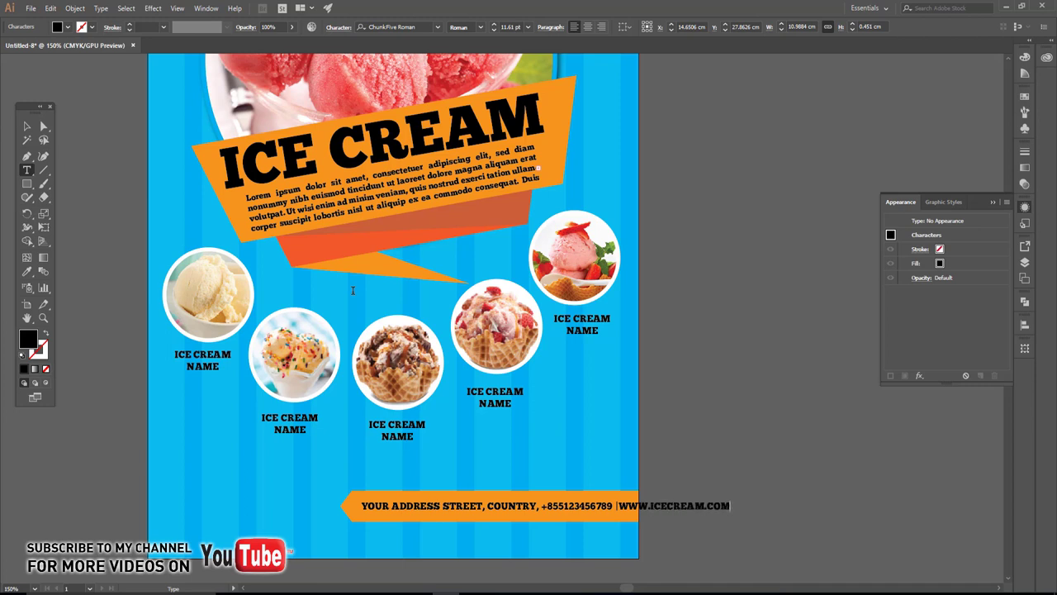
click(27, 125)
Resize and reposition the address text so it spans the orange banner.
key(ctrl+plus)
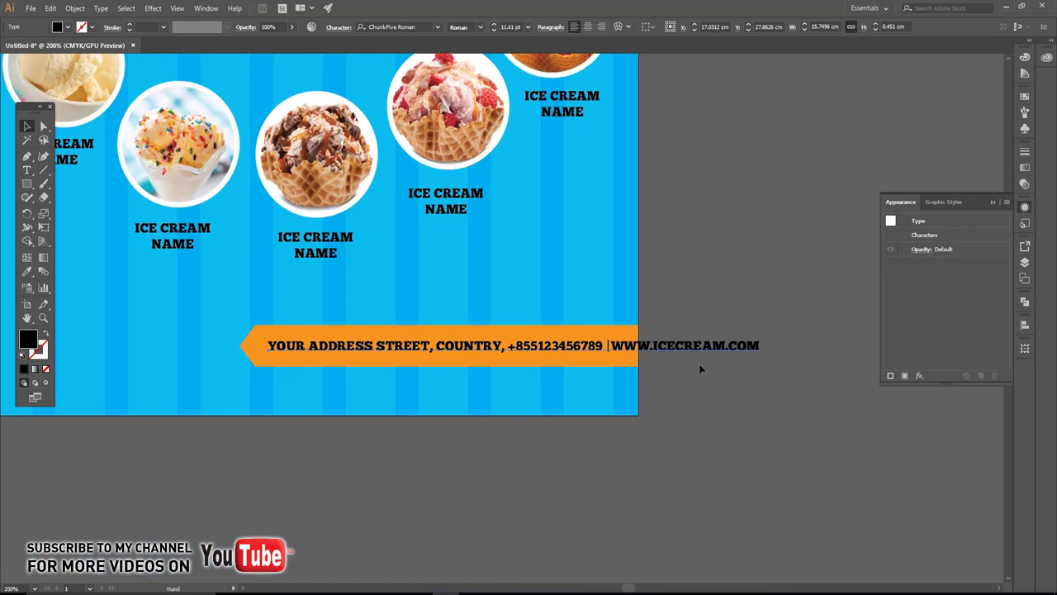
mouse_move(761, 356)
mouse_down()
mouse_move(618, 377)
mouse_move(625, 373)
mouse_up()
click(548, 402)
key(ctrl+plus)
key(ctrl+plus)
drag(566, 329, 566, 335)
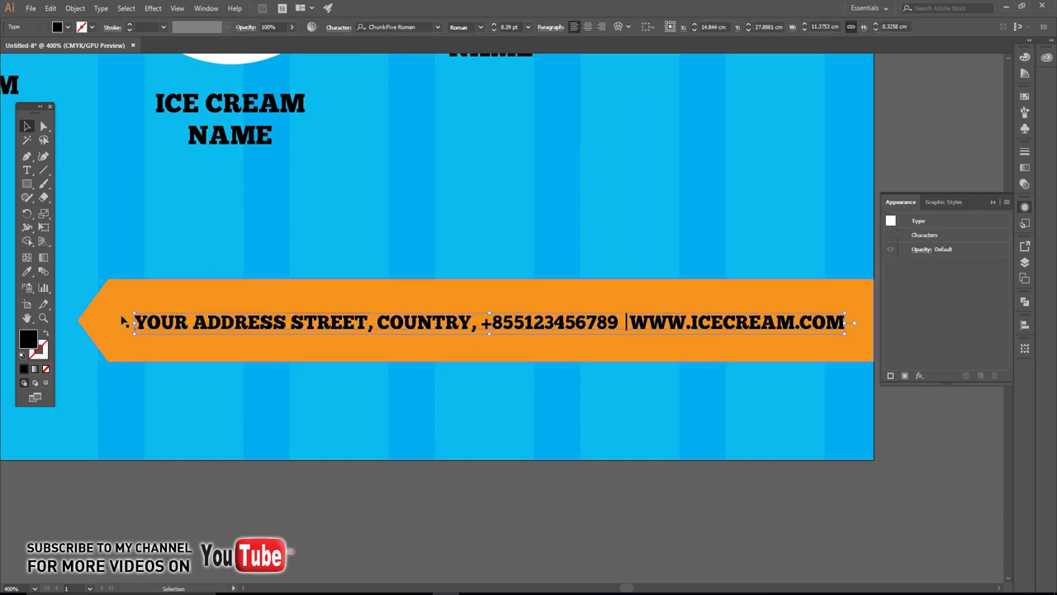
drag(132, 313, 108, 306)
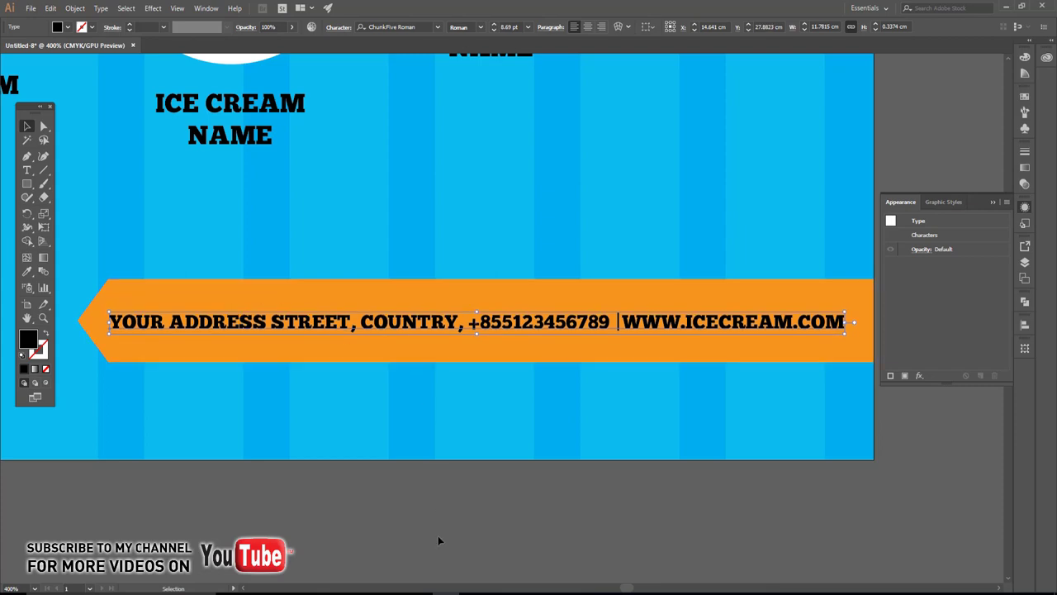
click(435, 430)
Select the orange banner shape to adjust its left end, then fit the whole flyer in view.
scroll(425, 429, down, 1)
drag(332, 422, 470, 426)
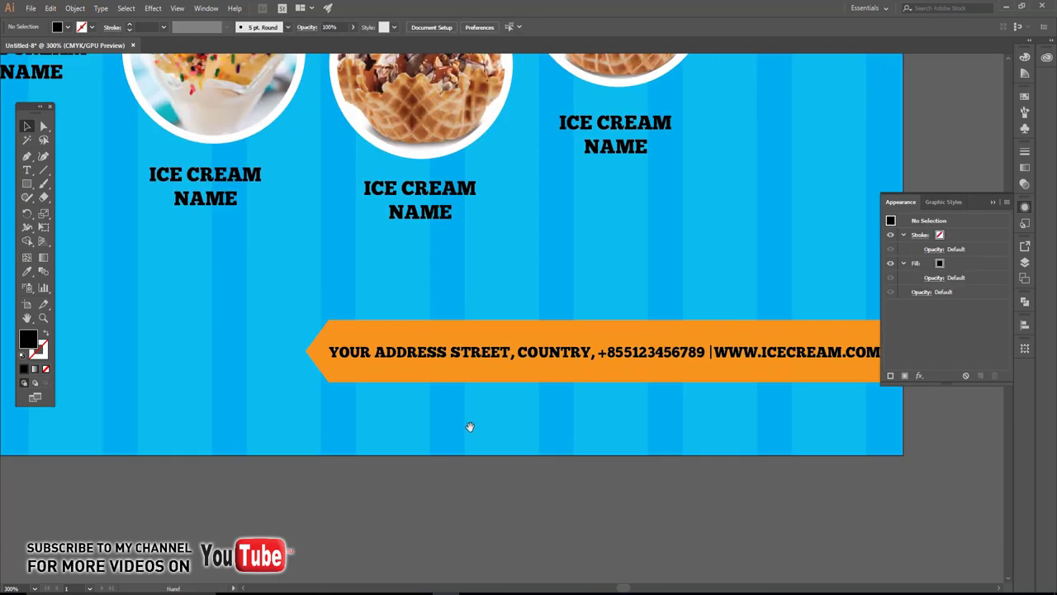
scroll(339, 351, down, 2)
drag(355, 386, 275, 348)
click(346, 355)
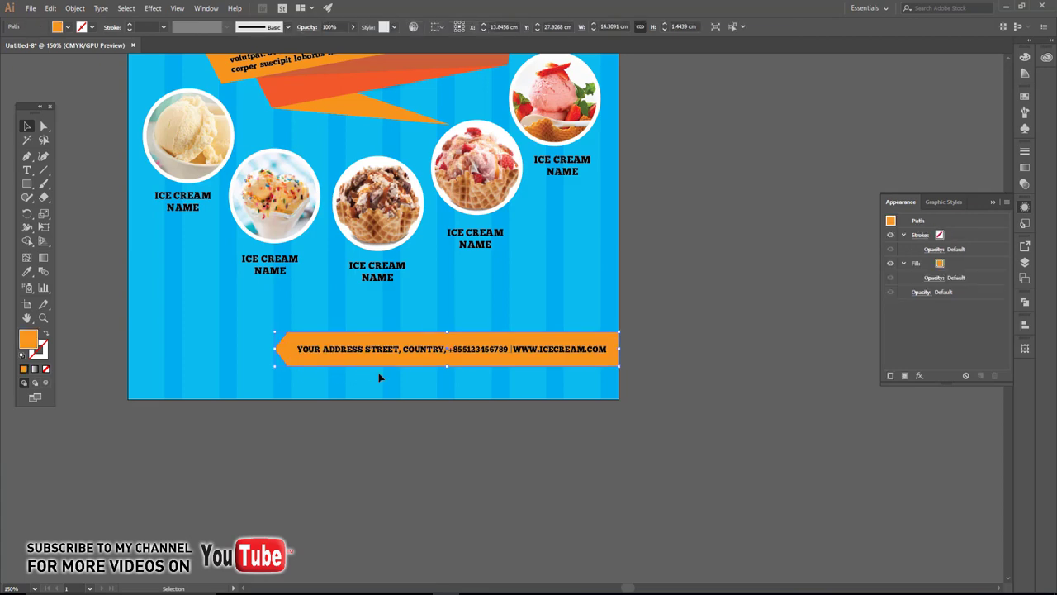
click(448, 391)
mouse_move(427, 330)
mouse_down()
mouse_move(439, 412)
mouse_move(460, 410)
mouse_up()
key(ctrl+minus)
key(ctrl+minus)
key(ctrl+1)
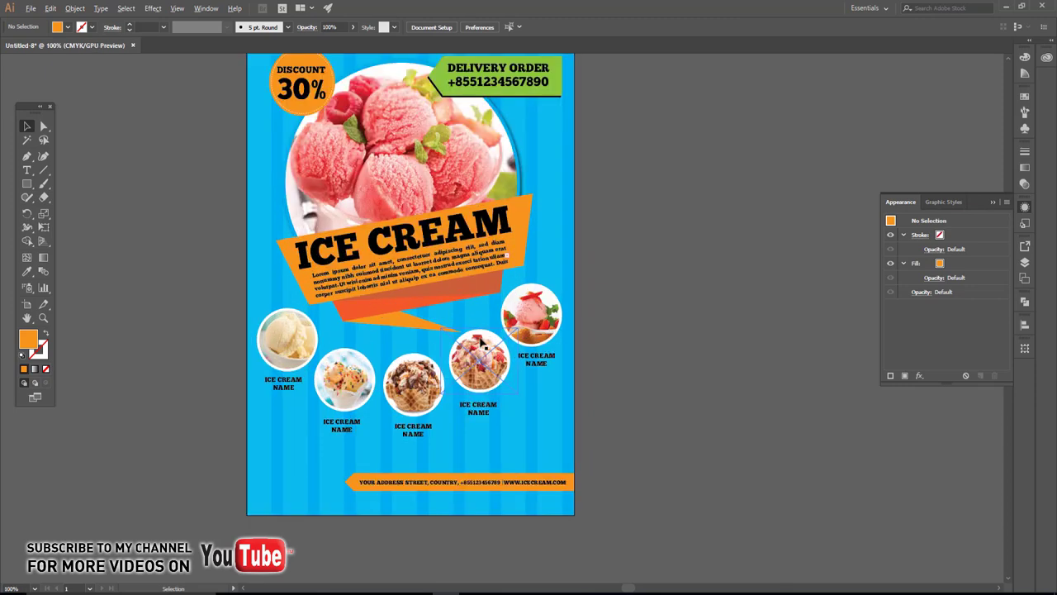
Nudge the row of photo circles down slightly.
click(277, 339)
key(shift+Down)
key(shift+Down)
click(549, 286)
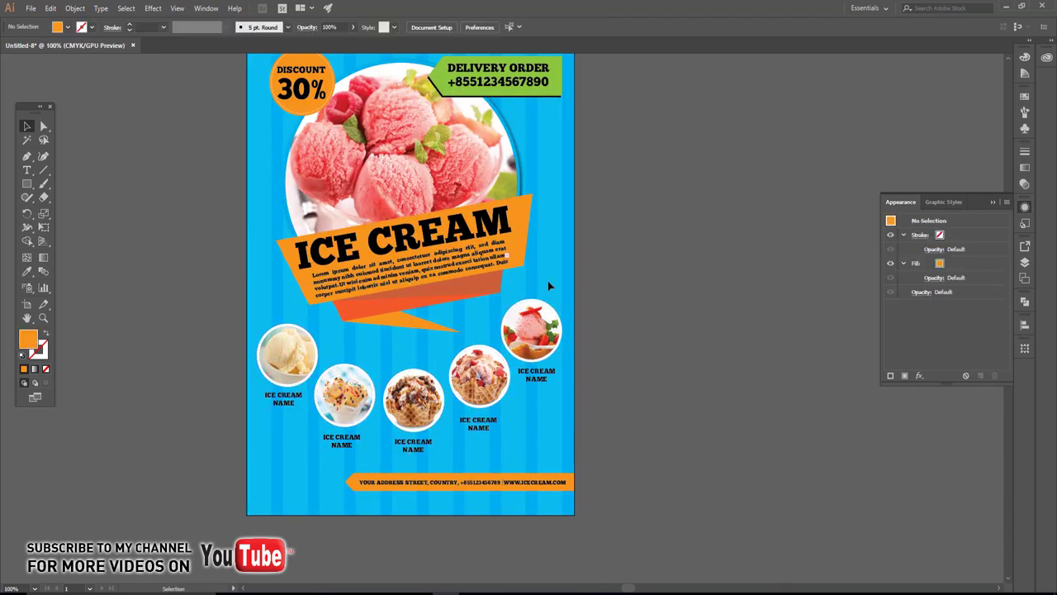
Enlarge the main ice cream photo and ribbon, shifting them down.
click(330, 193)
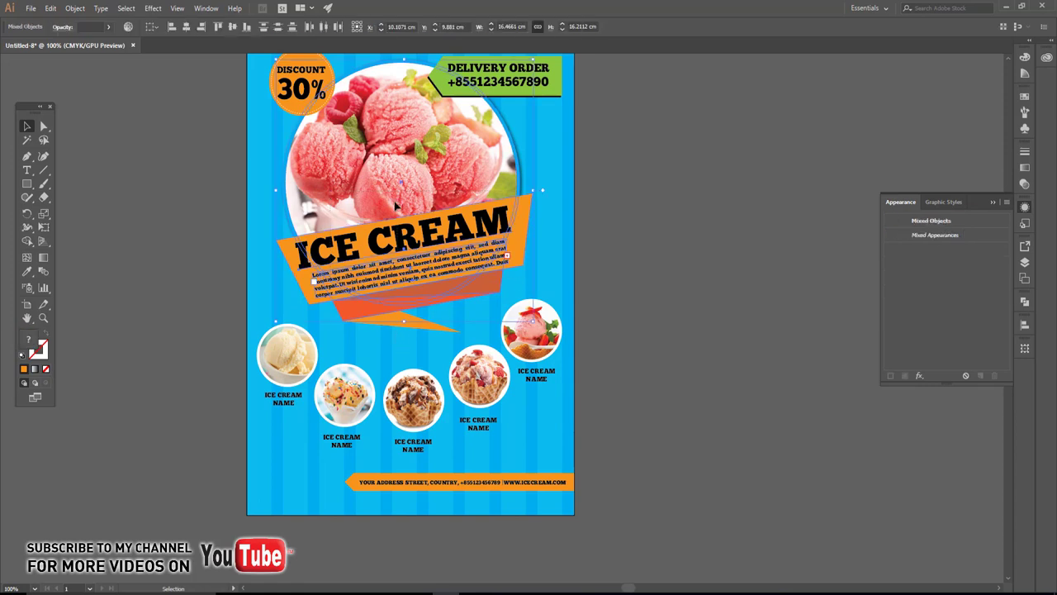
shift+click(528, 330)
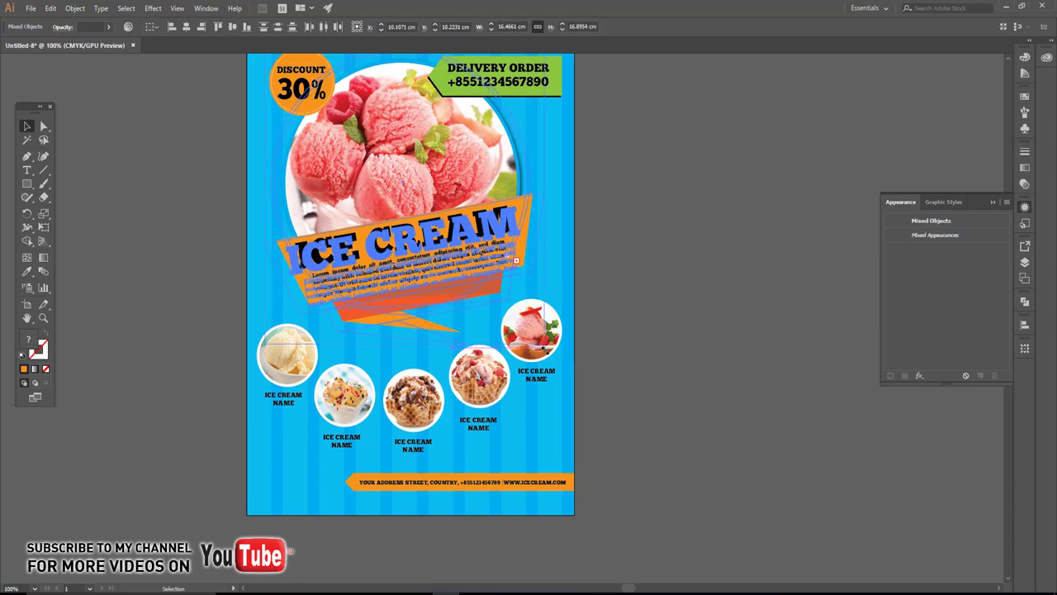
mouse_move(562, 360)
mouse_down()
mouse_move(605, 424)
mouse_move(619, 424)
mouse_up()
click(585, 407)
Check the photo circles, then copy the address text below-left of the banner.
click(330, 376)
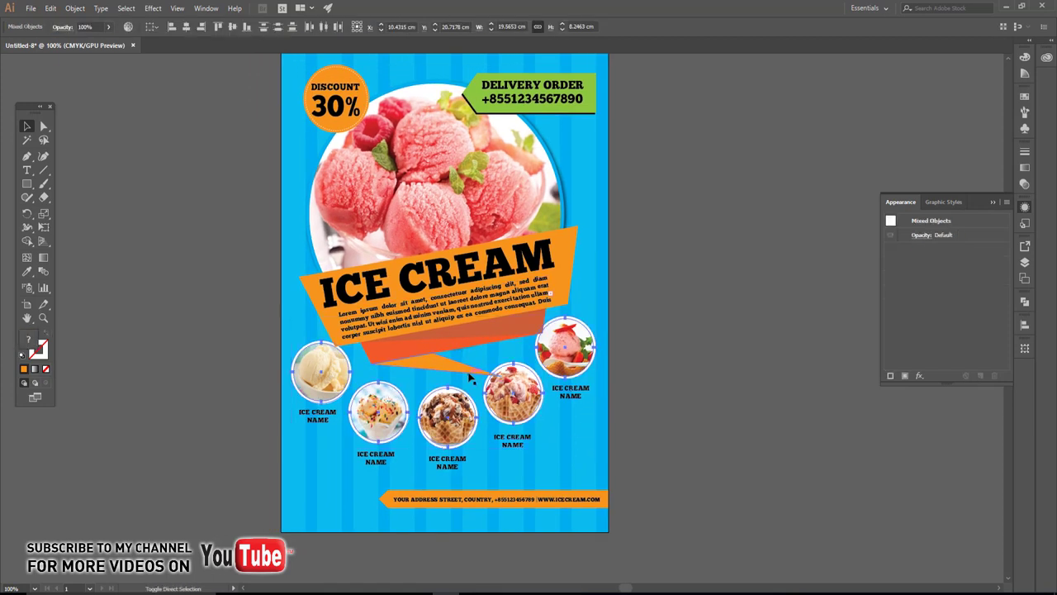
click(630, 434)
alt+scroll(630, 434, up, 5)
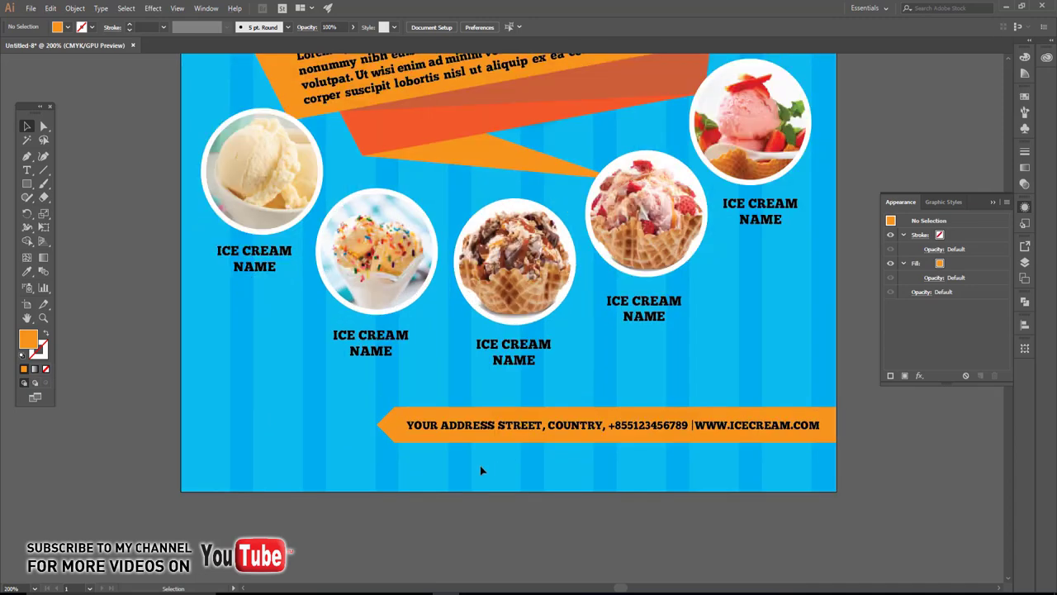
alt+scroll(416, 448, down, 2)
alt+scroll(396, 425, down, 1)
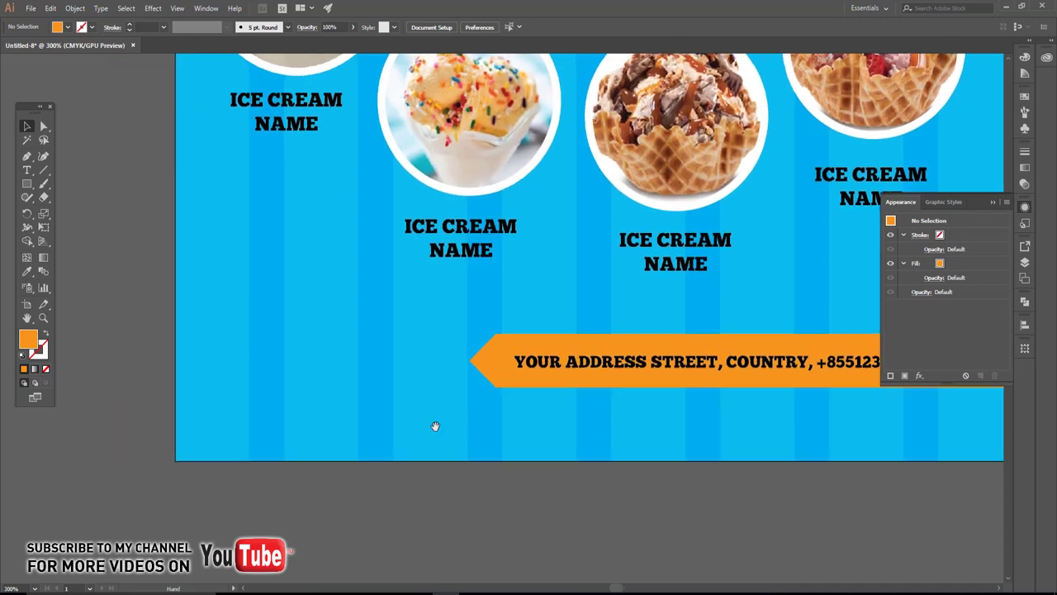
alt+scroll(434, 427, down, 1)
alt+scroll(495, 378, down, 1)
drag(526, 364, 490, 353)
Retype the copied text as a centre-aligned YOUR LOGO HERE at the bottom left.
drag(573, 355, 432, 372)
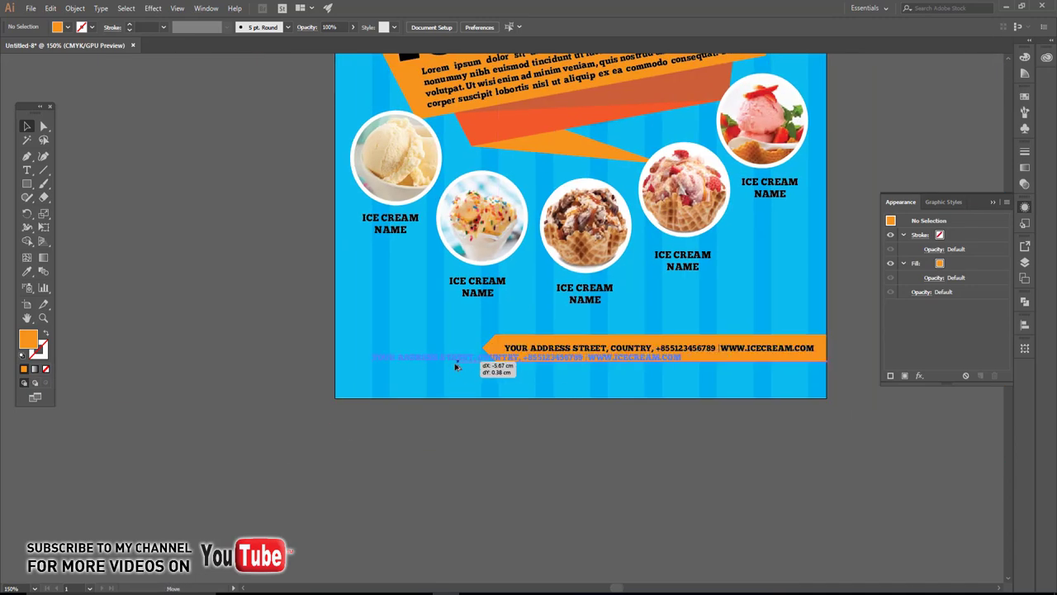
key(t)
triple_click(420, 357)
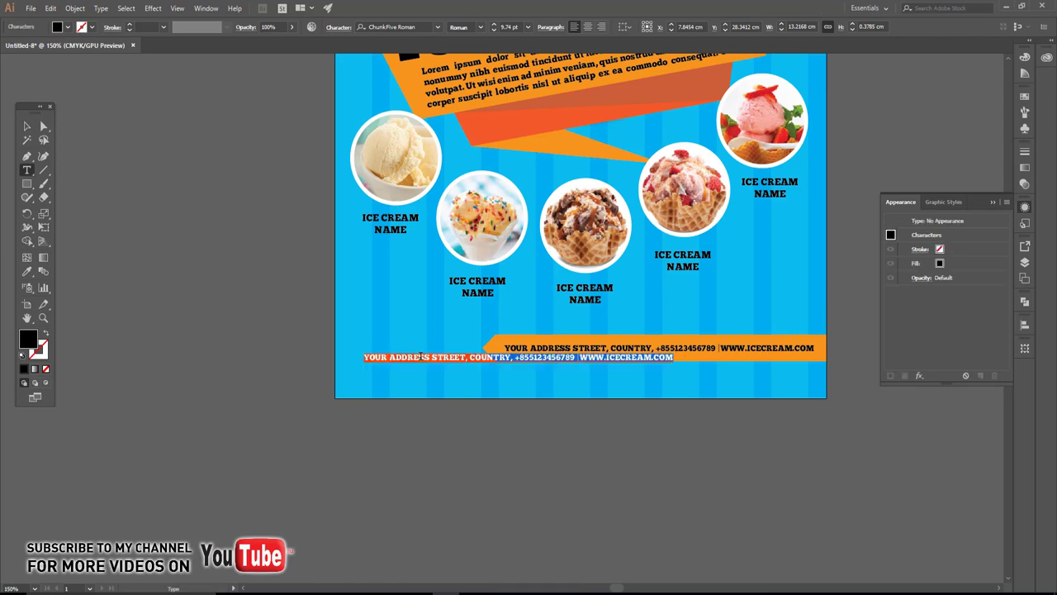
text(YOUR LOGO)
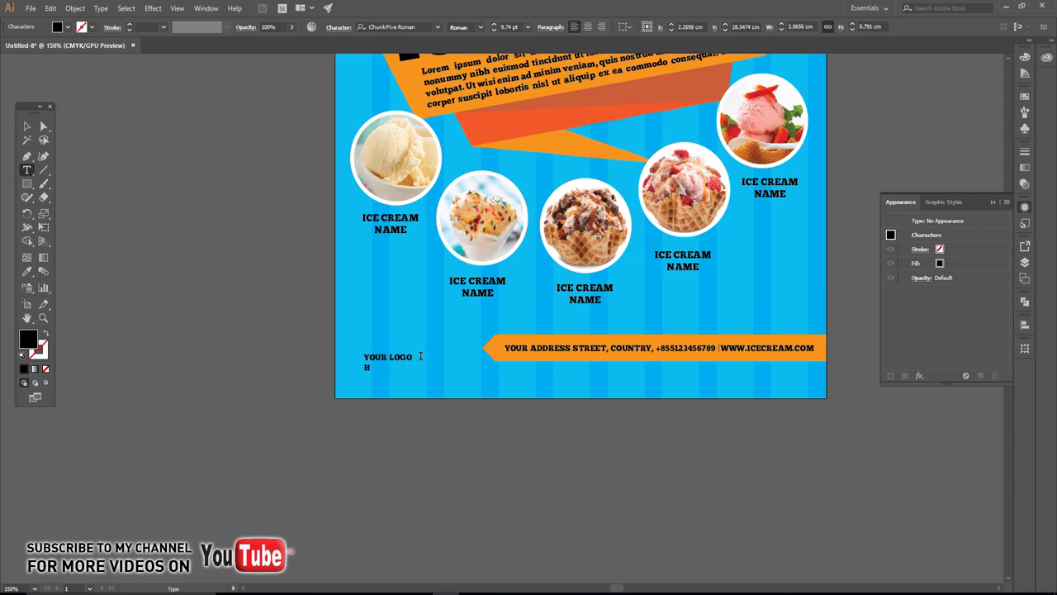
triple_click(410, 355)
click(587, 27)
Move the logo text right beside the banner and give it a white fill.
click(27, 126)
click(388, 363)
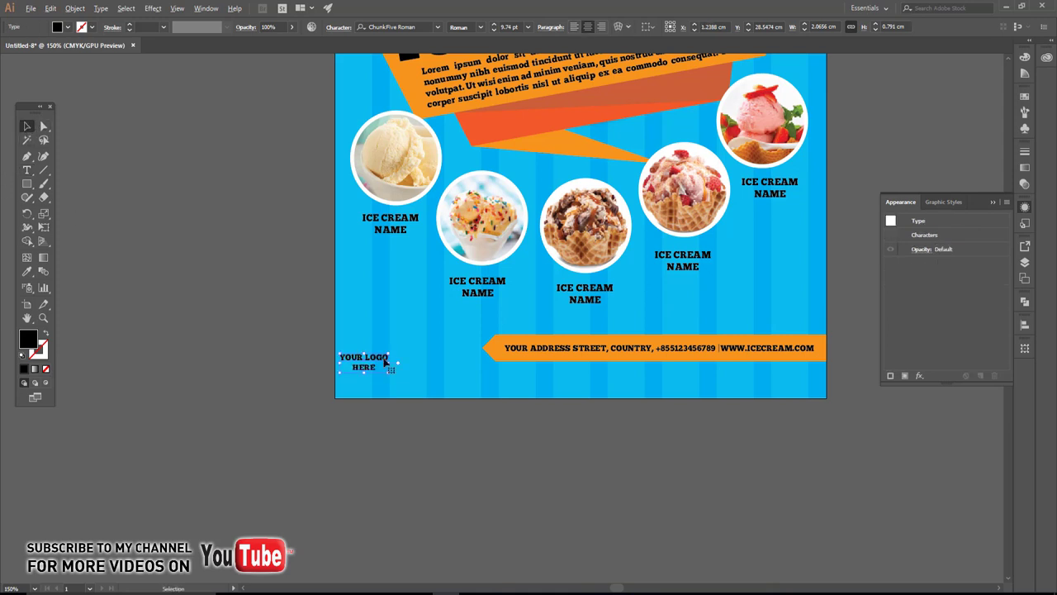
scroll(388, 361, up, 1)
mouse_move(375, 374)
mouse_down()
mouse_move(423, 374)
mouse_move(459, 353)
mouse_move(456, 362)
mouse_move(533, 367)
mouse_up()
click(434, 328)
key(ctrl+1)
click(407, 396)
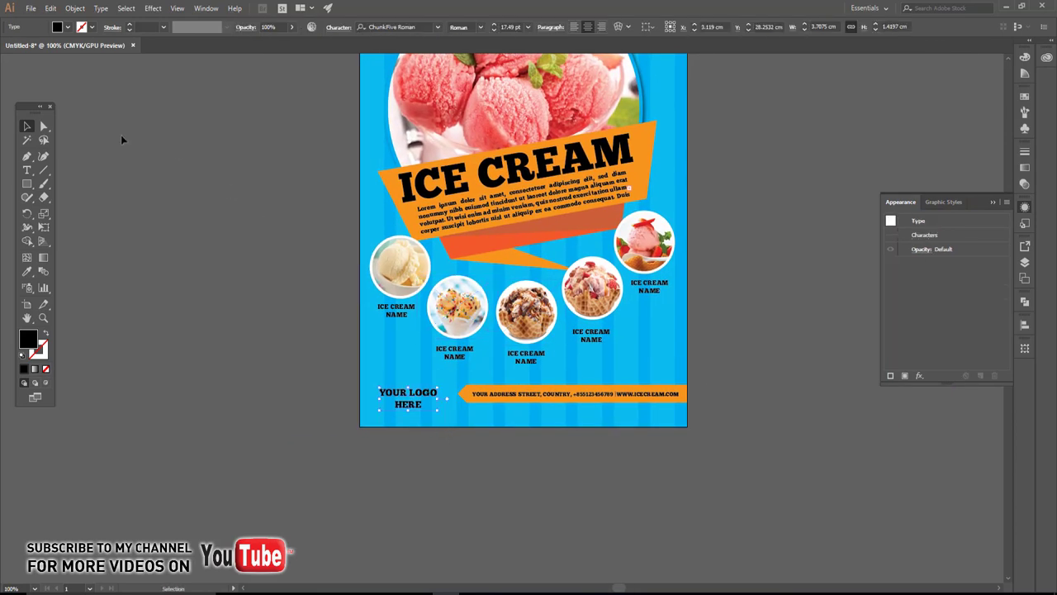
click(63, 32)
click(27, 51)
Scale the large circle behind the main photo up to 17.4862 cm.
click(212, 253)
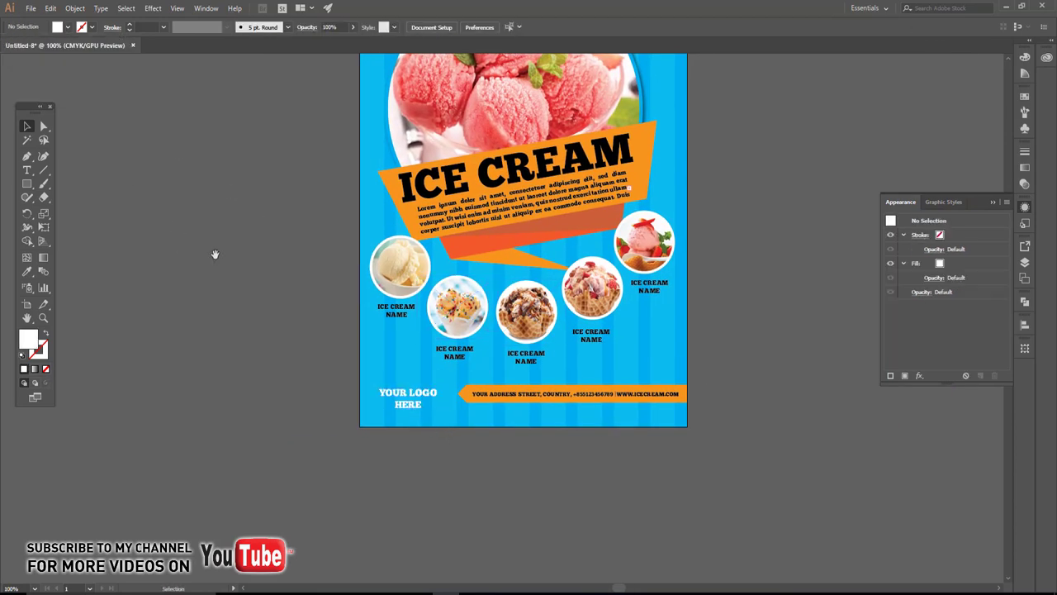
drag(531, 274, 450, 398)
drag(449, 347, 484, 366)
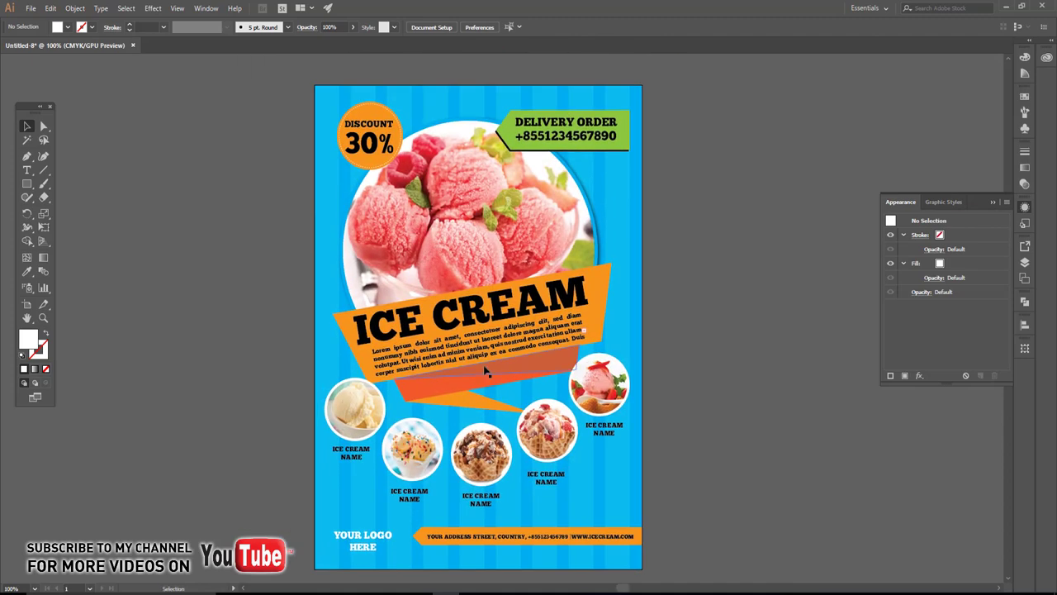
scroll(613, 191, up, 1)
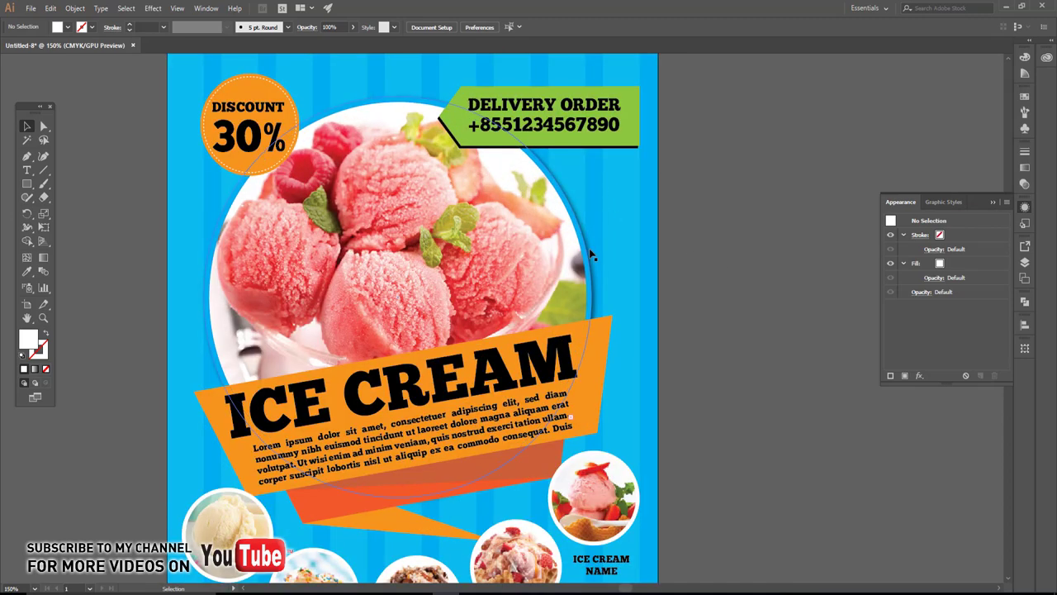
click(586, 258)
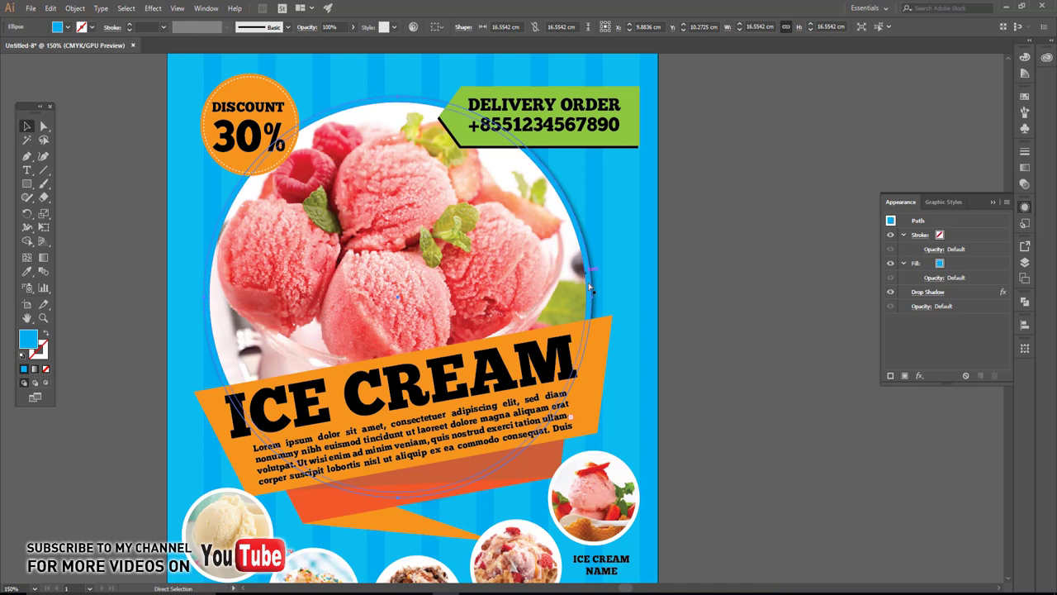
scroll(589, 425, down, 1)
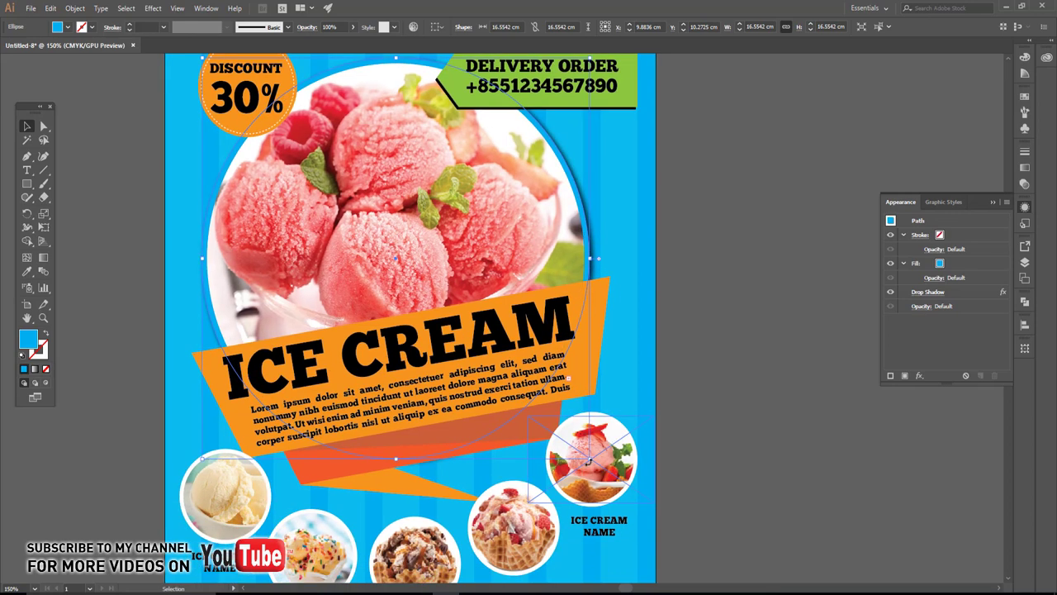
drag(589, 459, 600, 472)
drag(575, 417, 576, 418)
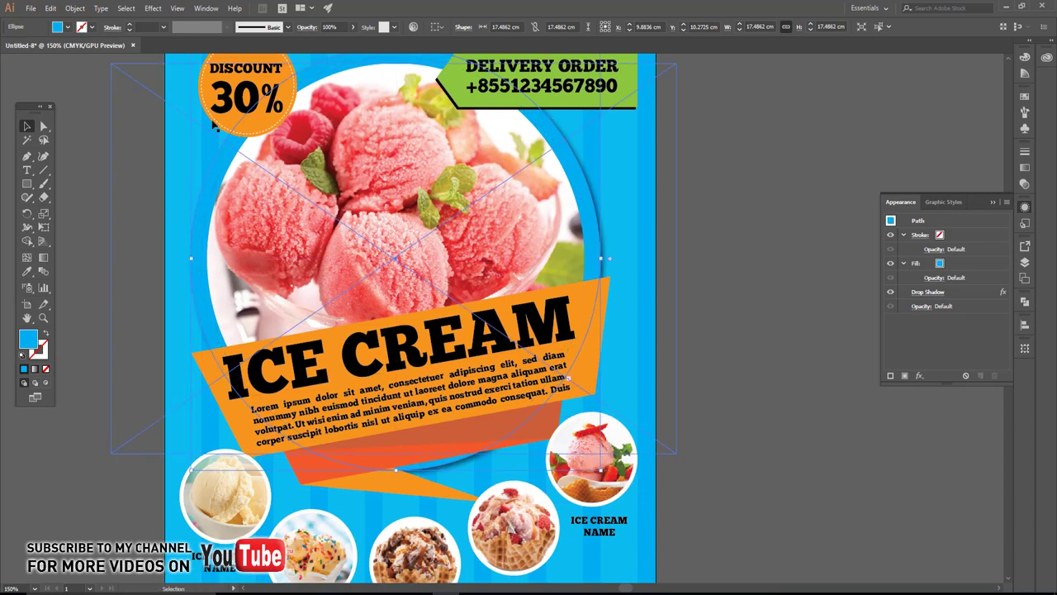
Fill the enlarged circle white and fit the whole artboard in view.
click(68, 28)
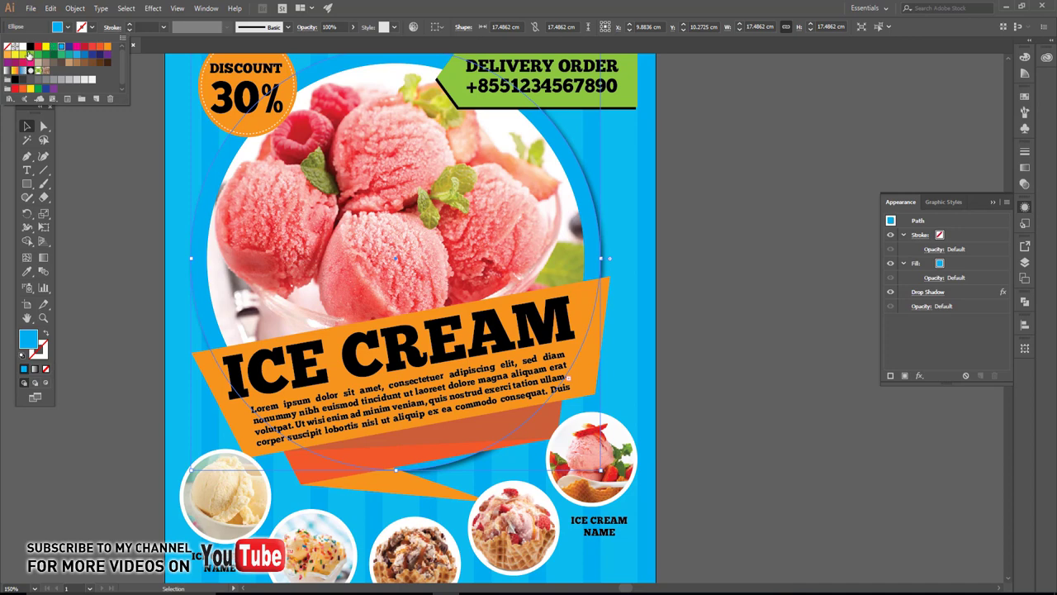
click(22, 48)
key(Escape)
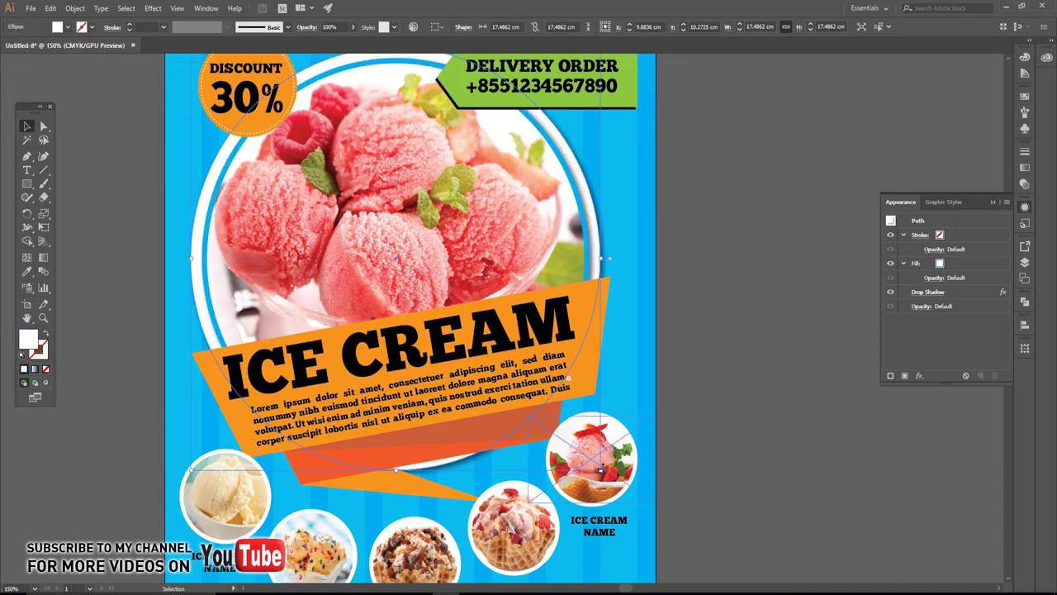
click(697, 288)
key(ctrl+1)
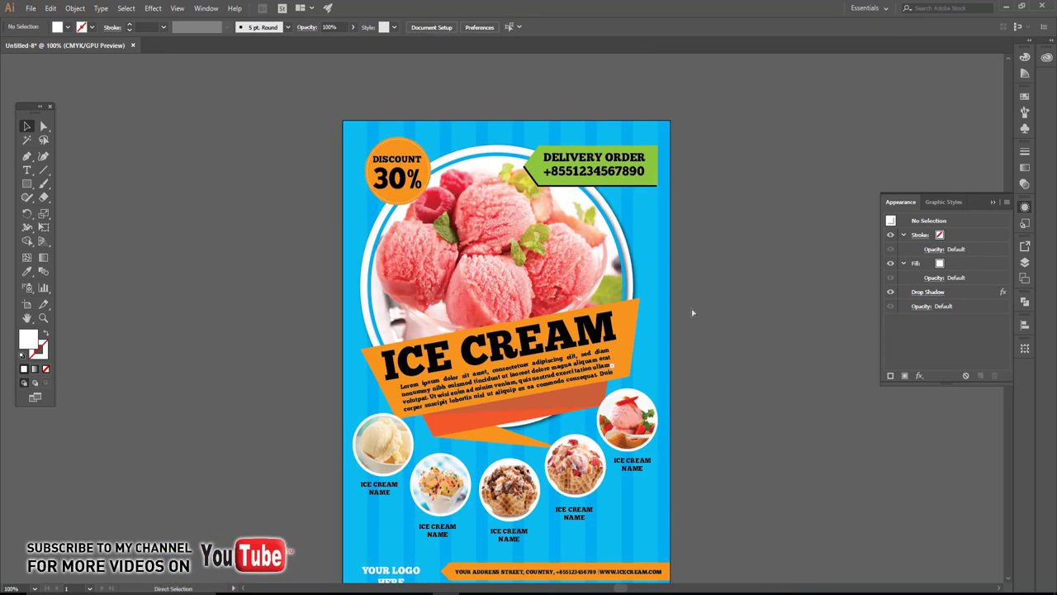
key(ctrl+0)
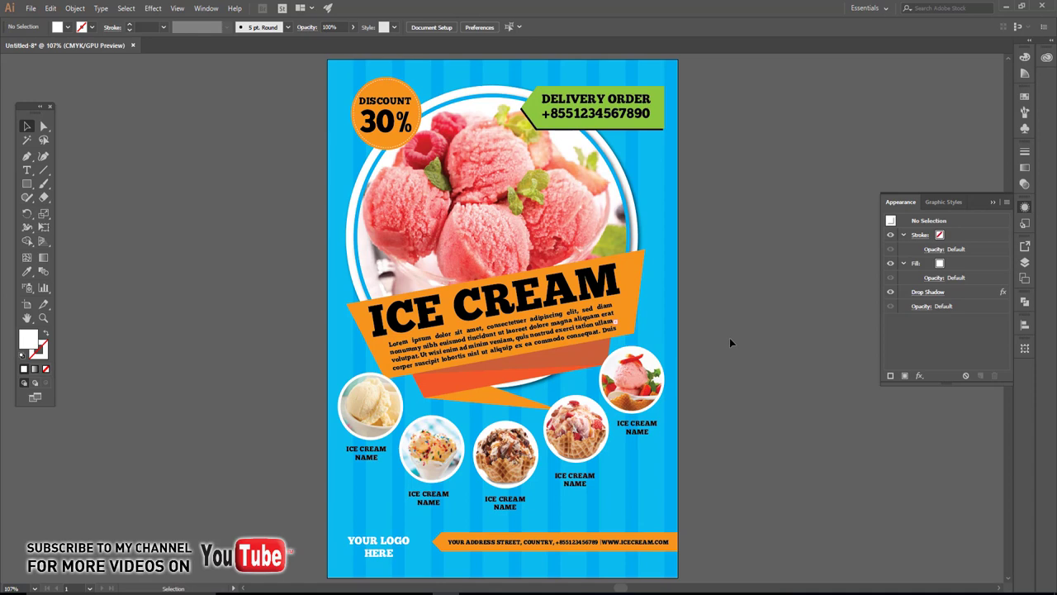
click(940, 584)
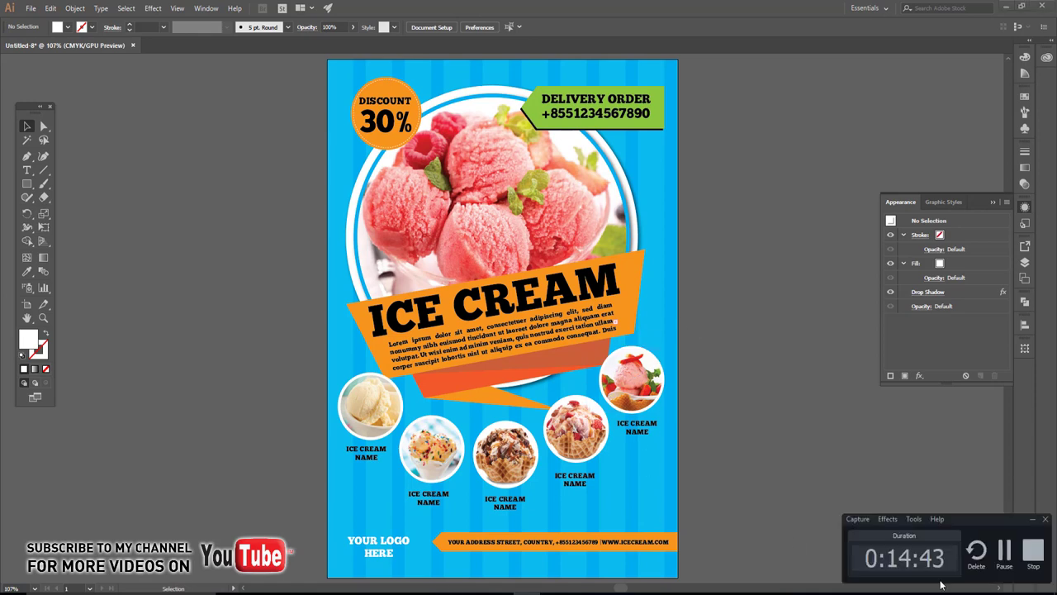
click(1033, 552)
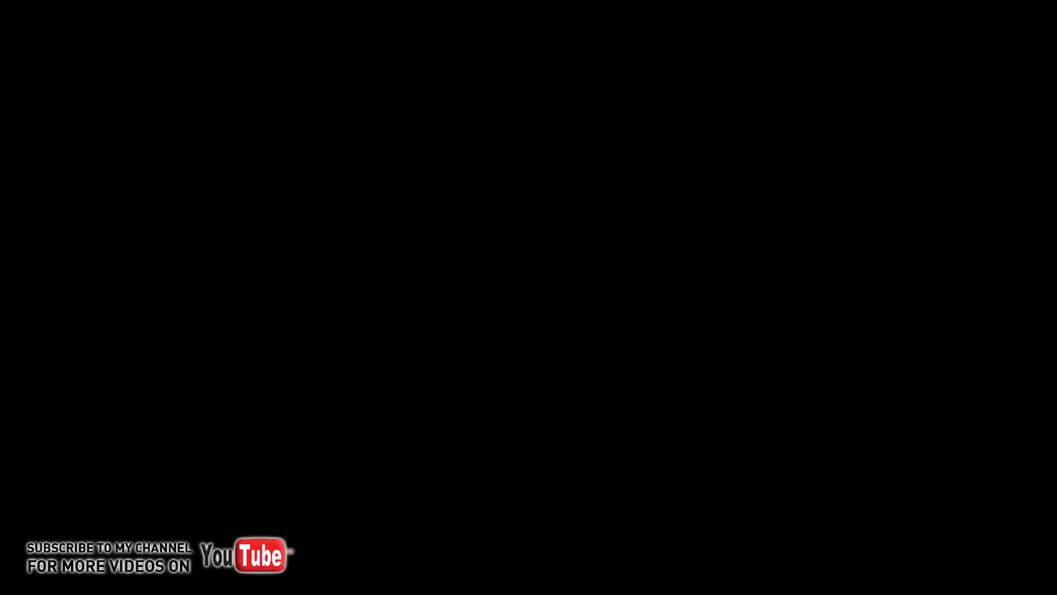